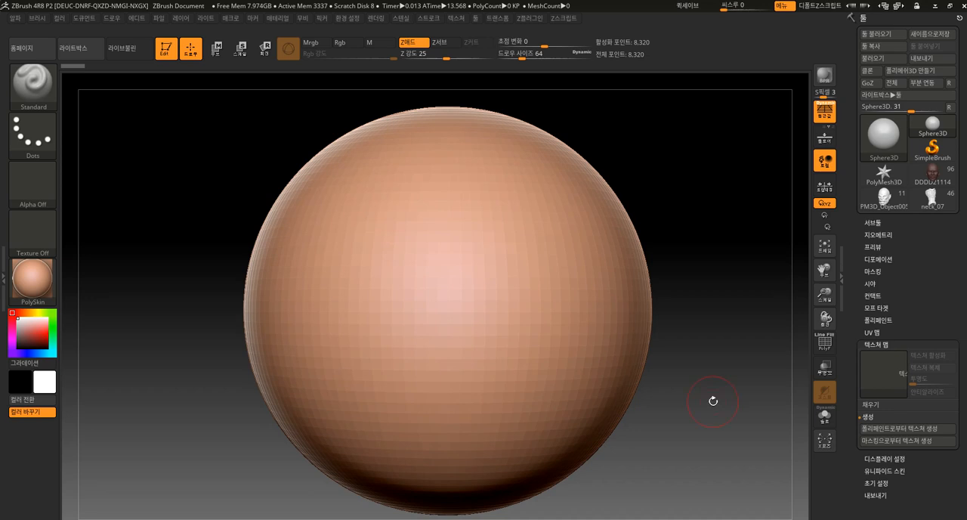
Convert the sphere to a PolyMesh3D and apply DynaMesh to it at resolution 128
{"action": "left_click_drag", "start_coordinate": [702, 391], "coordinate": [659, 274], "text": "alt"}
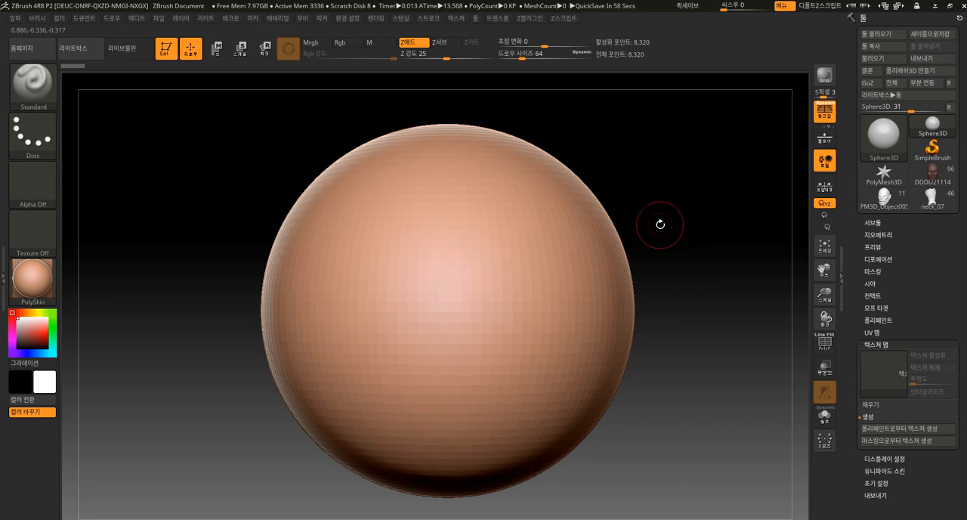
{"action": "left_click", "coordinate": [918, 70]}
{"action": "left_click", "coordinate": [879, 258]}
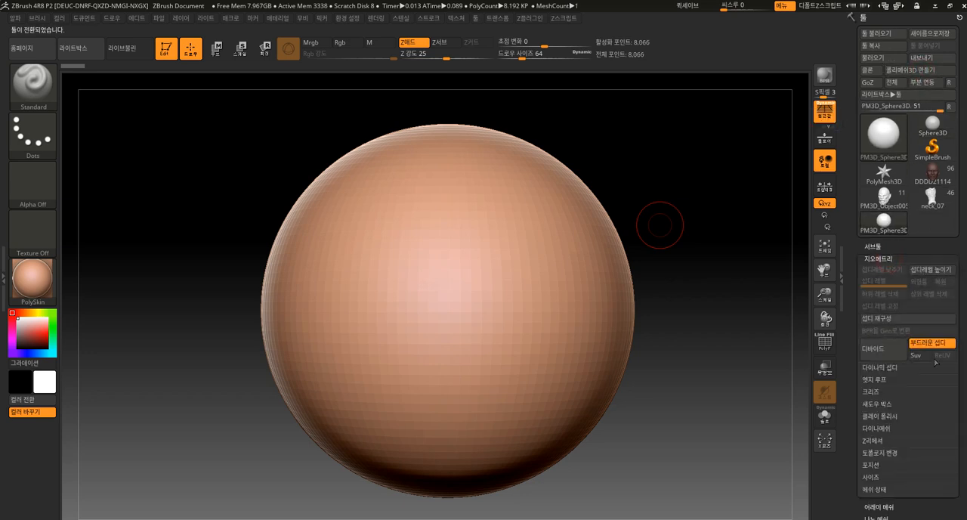
{"action": "left_click_drag", "start_coordinate": [963, 319], "coordinate": [965, 266]}
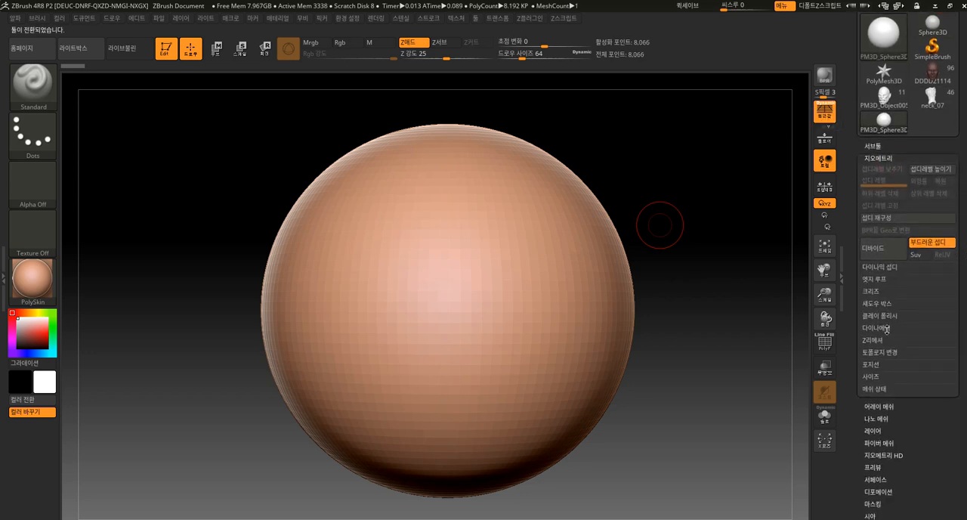
{"action": "left_click", "coordinate": [890, 266]}
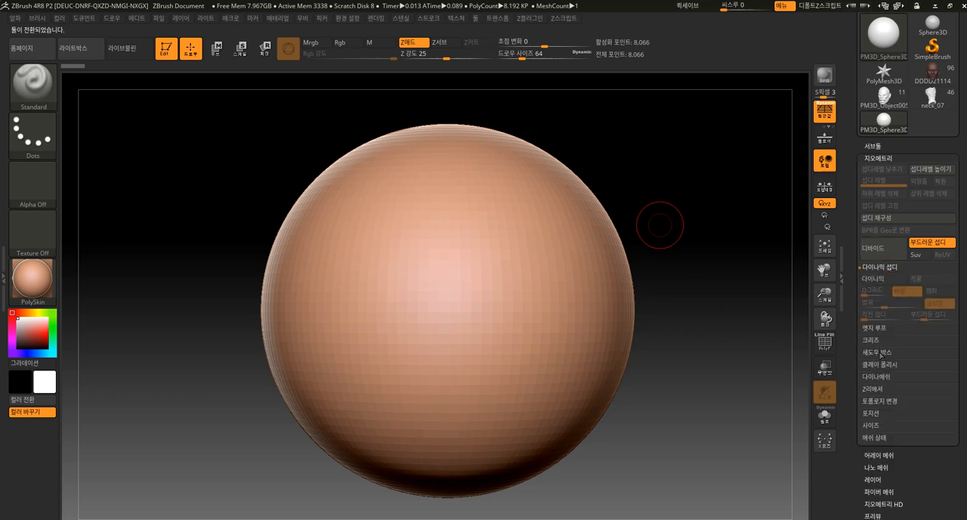
{"action": "left_click", "coordinate": [885, 376]}
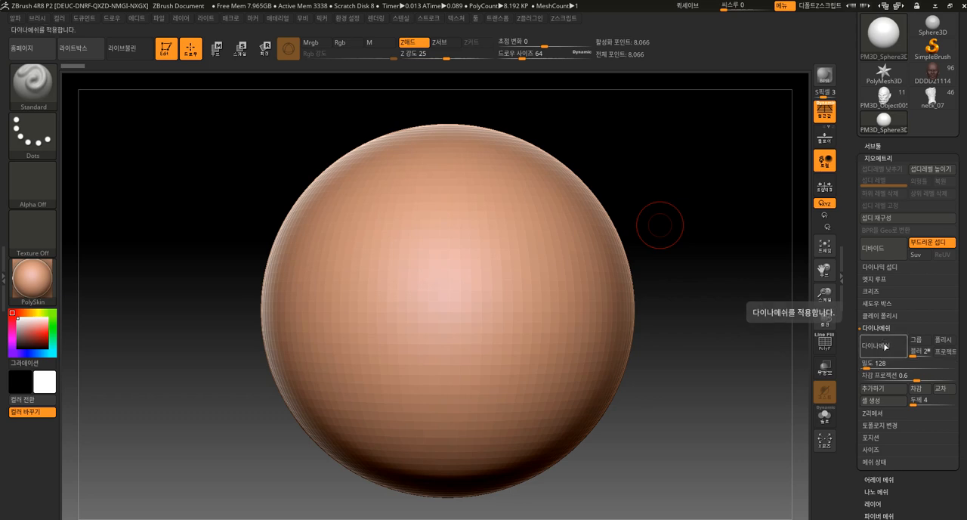
{"action": "left_click", "coordinate": [885, 346]}
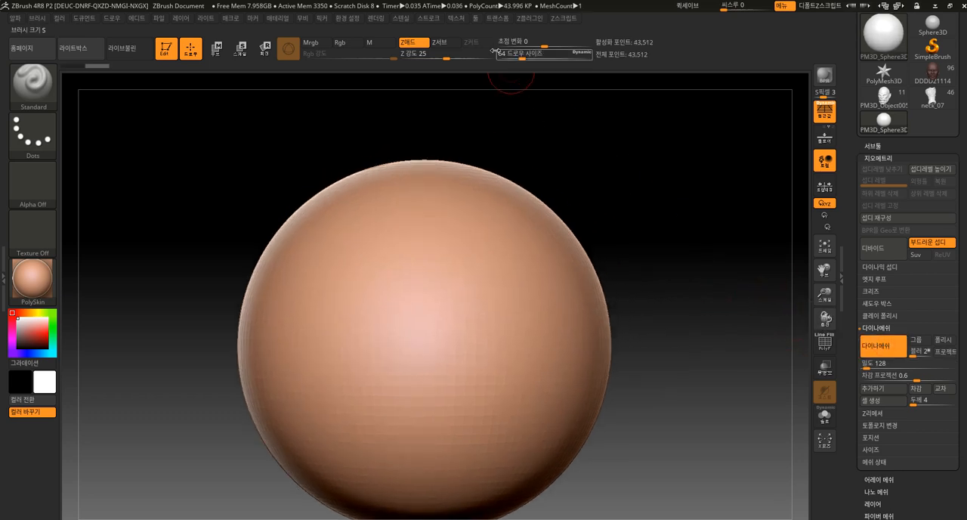
{"action": "left_click", "coordinate": [434, 19]}
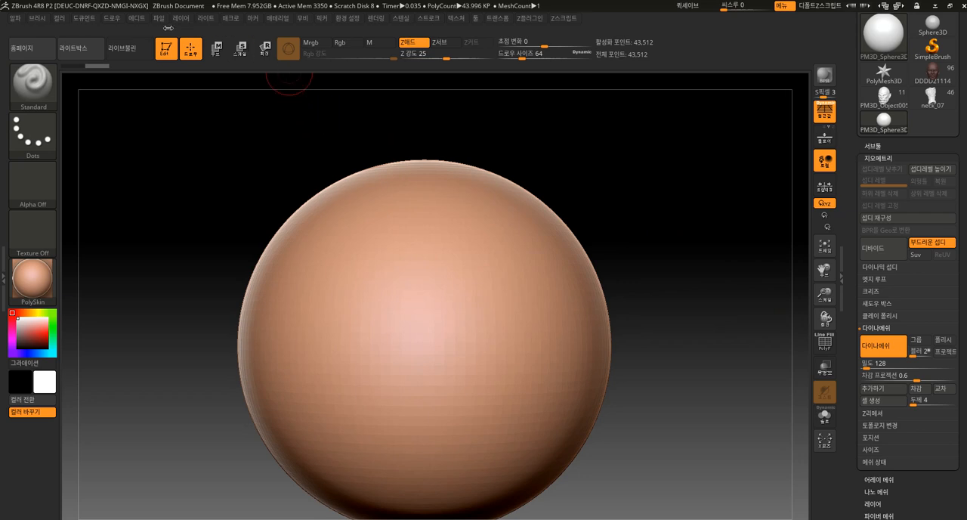
{"action": "left_click", "coordinate": [39, 18]}
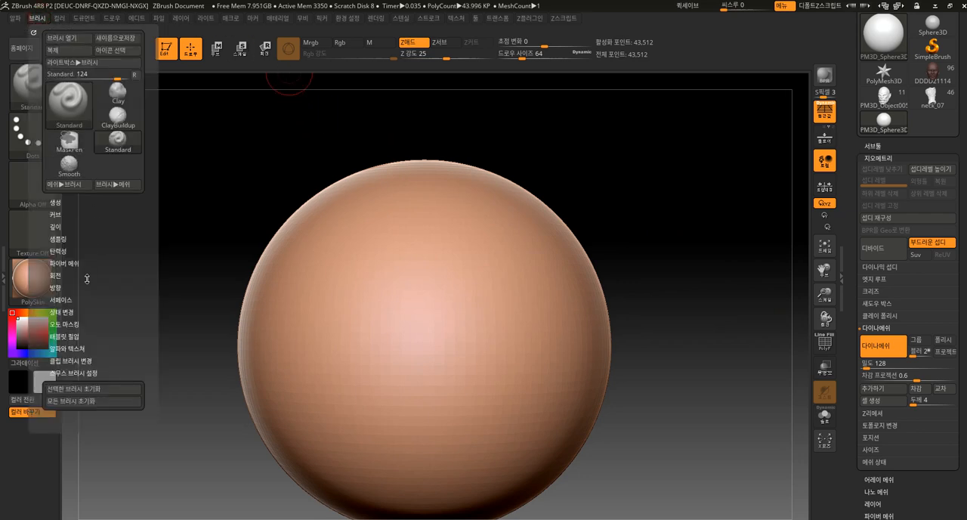
{"action": "left_click", "coordinate": [65, 227]}
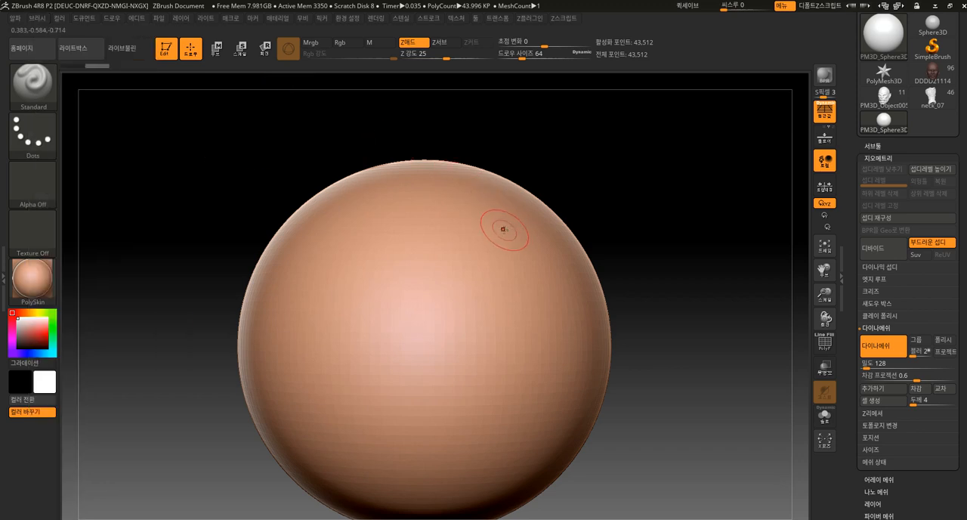
{"action": "left_click_drag", "start_coordinate": [613, 185], "coordinate": [634, 181], "text": "alt"}
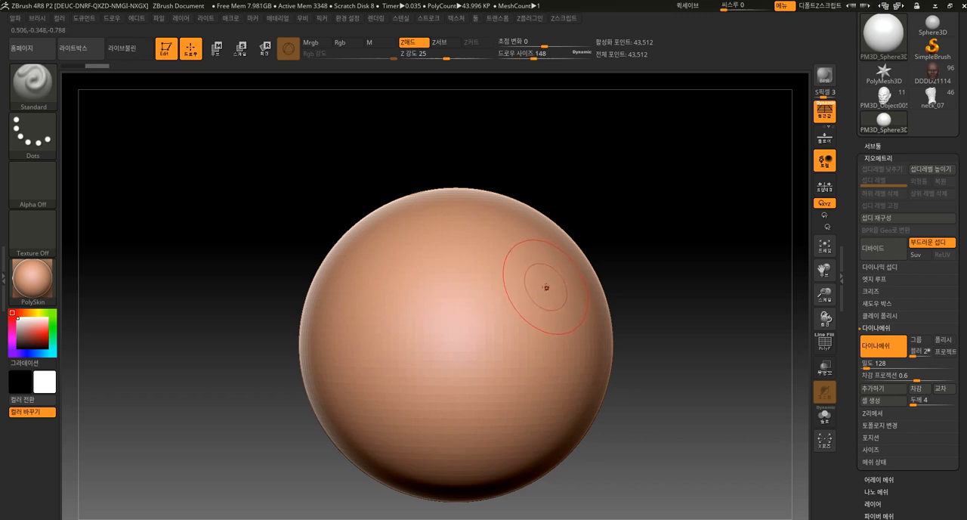
{"action": "mouse_move", "coordinate": [550, 280]}
{"action": "left_mouse_down"}
{"action": "mouse_move", "coordinate": [555, 264]}
{"action": "mouse_move", "coordinate": [548, 274]}
{"action": "mouse_move", "coordinate": [536, 267]}
{"action": "mouse_move", "coordinate": [523, 301]}
{"action": "mouse_move", "coordinate": [478, 341]}
{"action": "left_mouse_up"}
{"action": "key", "text": "ctrl+z"}
{"action": "key", "text": "ctrl+z"}
{"action": "left_click_drag", "start_coordinate": [542, 258], "coordinate": [487, 337]}
{"action": "key", "text": "ctrl+z"}
{"action": "key", "text": "ctrl+z"}
{"action": "left_click_drag", "start_coordinate": [652, 272], "coordinate": [652, 256], "text": "alt"}
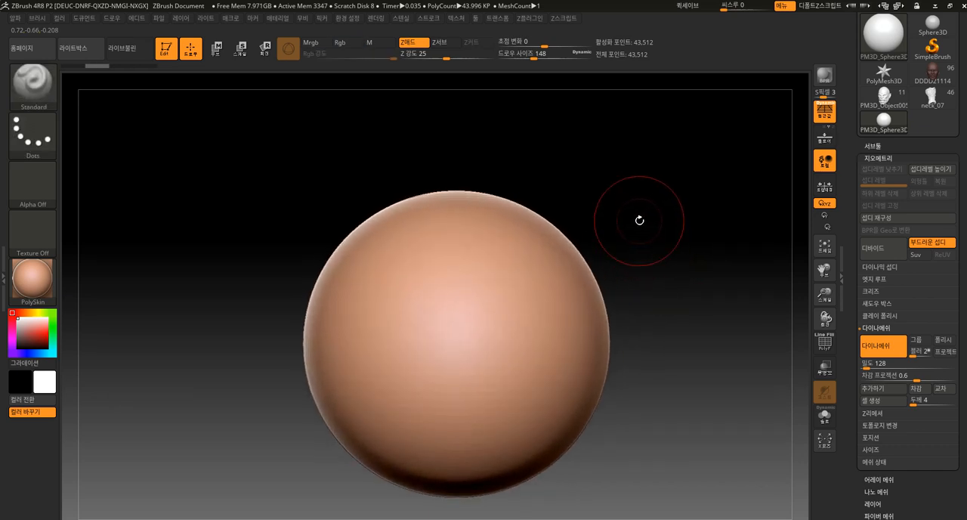
{"action": "left_click_drag", "start_coordinate": [561, 332], "coordinate": [515, 401]}
{"action": "key", "text": "ctrl+z"}
Sculpt slanted mirrored eye sockets and raised cheeks on the sphere with the Standard brush at draw size 148, smoothing the sides
{"action": "mouse_move", "coordinate": [536, 306]}
{"action": "left_mouse_down"}
{"action": "mouse_move", "coordinate": [497, 378]}
{"action": "mouse_move", "coordinate": [492, 416]}
{"action": "left_mouse_up"}
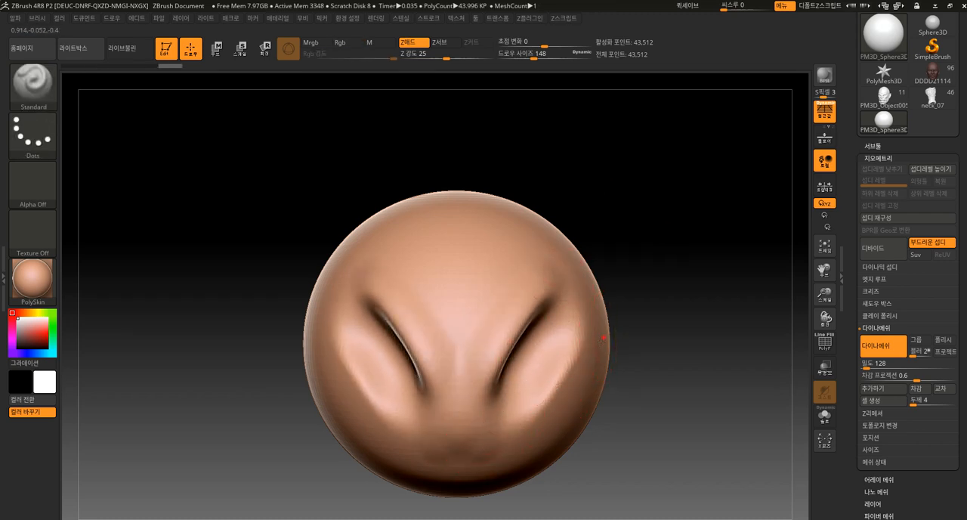
{"action": "mouse_move", "coordinate": [656, 351]}
{"action": "left_mouse_down"}
{"action": "mouse_move", "coordinate": [587, 320]}
{"action": "mouse_move", "coordinate": [566, 295]}
{"action": "mouse_move", "coordinate": [630, 337]}
{"action": "mouse_move", "coordinate": [568, 432]}
{"action": "left_mouse_up"}
{"action": "mouse_move", "coordinate": [610, 311]}
{"action": "left_mouse_down", "text": "shift"}
{"action": "mouse_move", "coordinate": [611, 342]}
{"action": "mouse_move", "coordinate": [490, 372]}
{"action": "left_mouse_up", "text": "shift"}
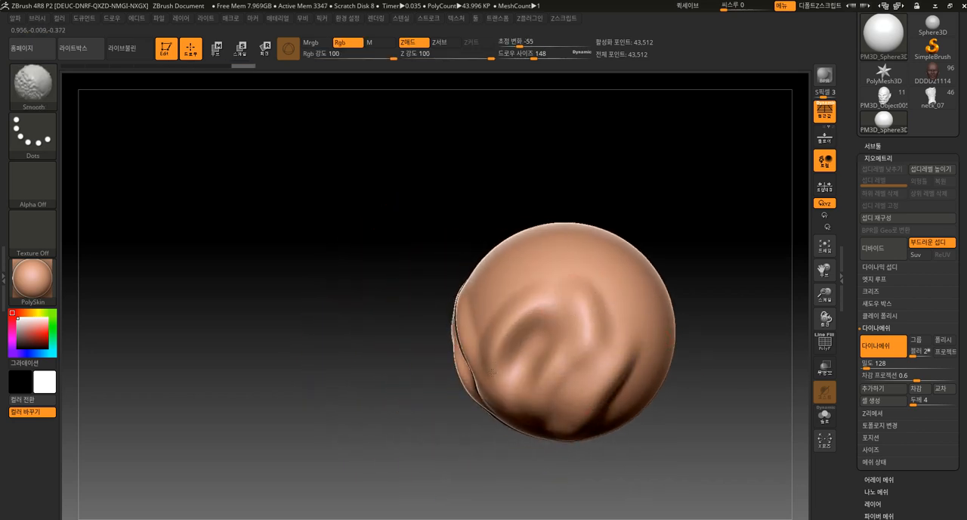
{"action": "mouse_move", "coordinate": [446, 464]}
{"action": "left_mouse_down"}
{"action": "mouse_move", "coordinate": [528, 388]}
{"action": "mouse_move", "coordinate": [615, 330]}
{"action": "mouse_move", "coordinate": [567, 295]}
{"action": "left_mouse_up"}
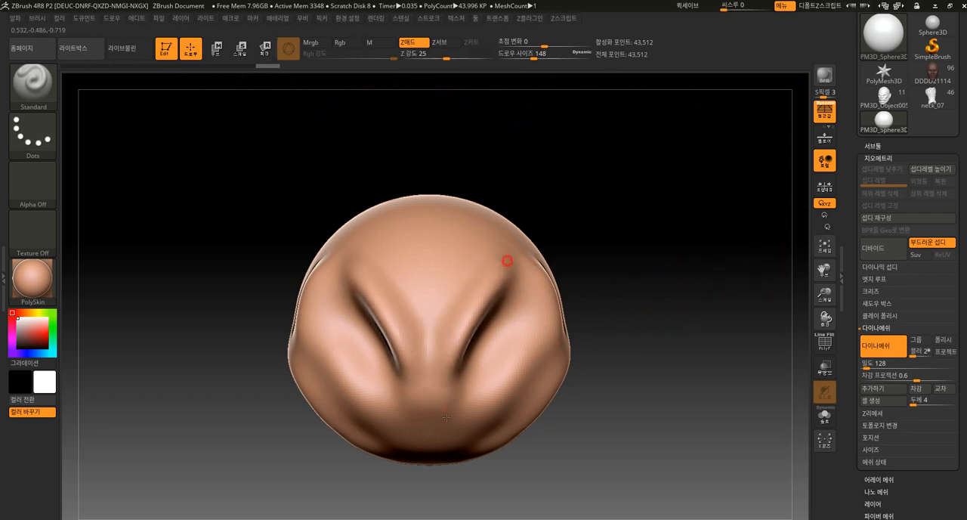
{"action": "mouse_move", "coordinate": [581, 273]}
{"action": "left_mouse_down"}
{"action": "mouse_move", "coordinate": [521, 298]}
{"action": "mouse_move", "coordinate": [521, 281]}
{"action": "mouse_move", "coordinate": [553, 315]}
{"action": "left_mouse_up"}
{"action": "left_click_drag", "start_coordinate": [633, 256], "coordinate": [640, 252], "text": "ctrl"}
{"action": "mouse_move", "coordinate": [640, 252]}
{"action": "left_mouse_down"}
{"action": "mouse_move", "coordinate": [633, 213]}
{"action": "mouse_move", "coordinate": [629, 263]}
{"action": "left_mouse_up"}
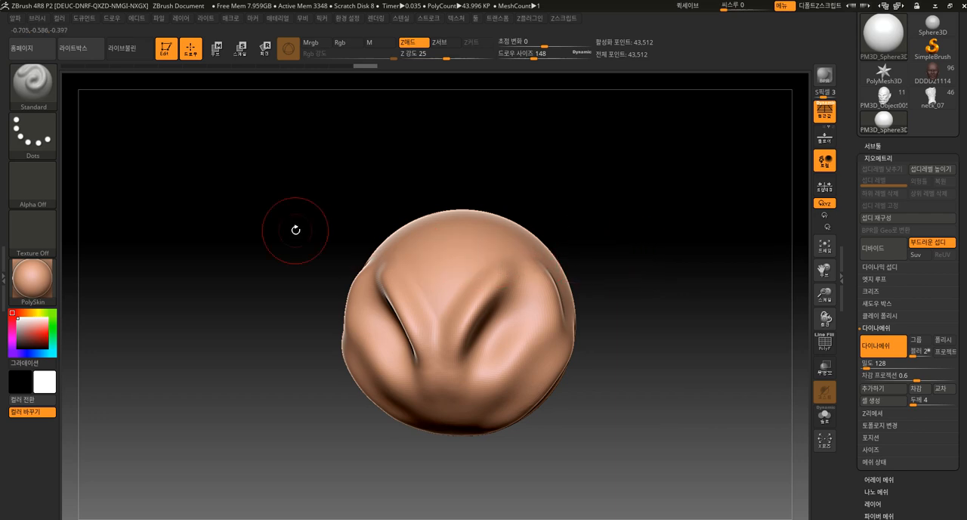
{"action": "left_click_drag", "start_coordinate": [61, 254], "coordinate": [76, 147]}
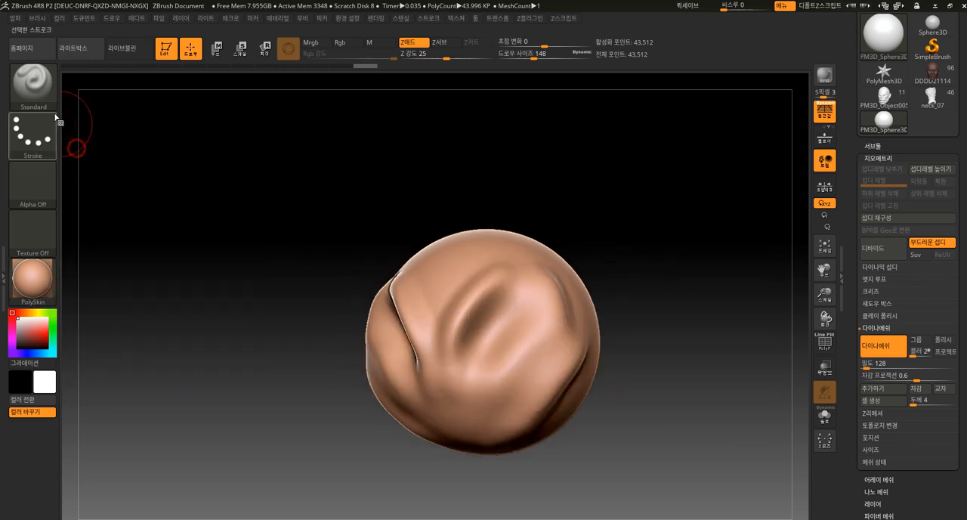
{"action": "left_click", "coordinate": [34, 84]}
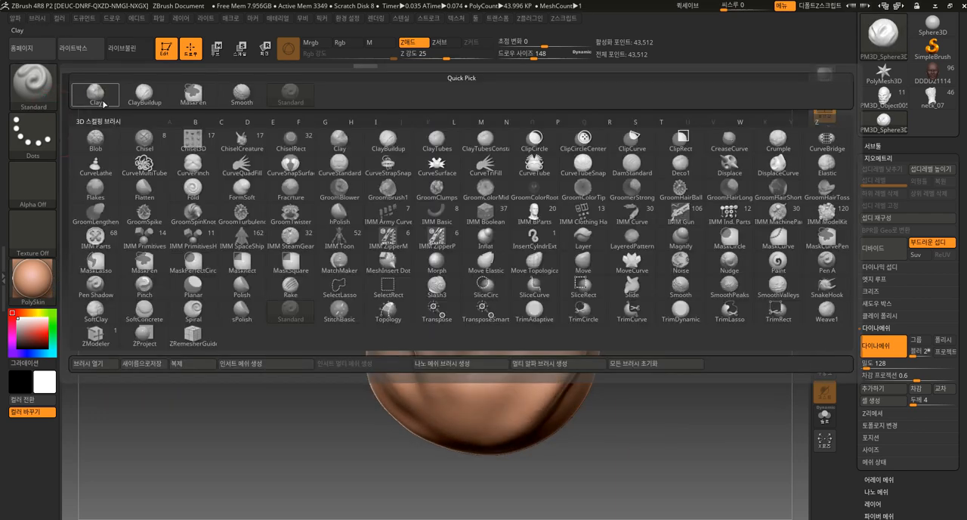
{"action": "mouse_move", "coordinate": [659, 432]}
{"action": "left_mouse_down"}
{"action": "mouse_move", "coordinate": [641, 441]}
{"action": "mouse_move", "coordinate": [647, 425]}
{"action": "mouse_move", "coordinate": [633, 418]}
{"action": "left_mouse_up"}
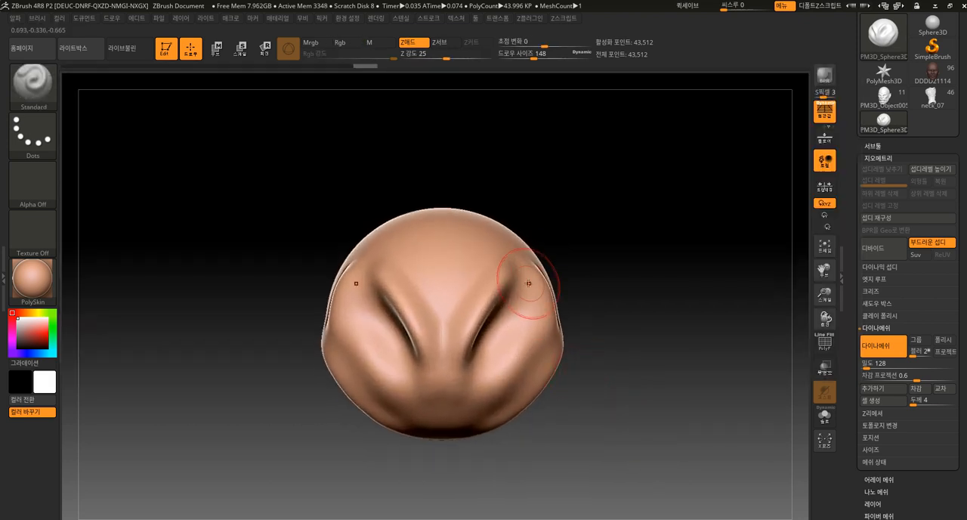
{"action": "mouse_move", "coordinate": [491, 321]}
{"action": "left_mouse_down", "text": "ctrl"}
{"action": "mouse_move", "coordinate": [507, 280]}
{"action": "mouse_move", "coordinate": [525, 270]}
{"action": "left_mouse_up", "text": "ctrl"}
{"action": "key", "text": "ctrl+z"}
{"action": "key", "text": "ctrl+z"}
{"action": "key", "text": "ctrl+z"}
{"action": "key", "text": "ctrl+z"}
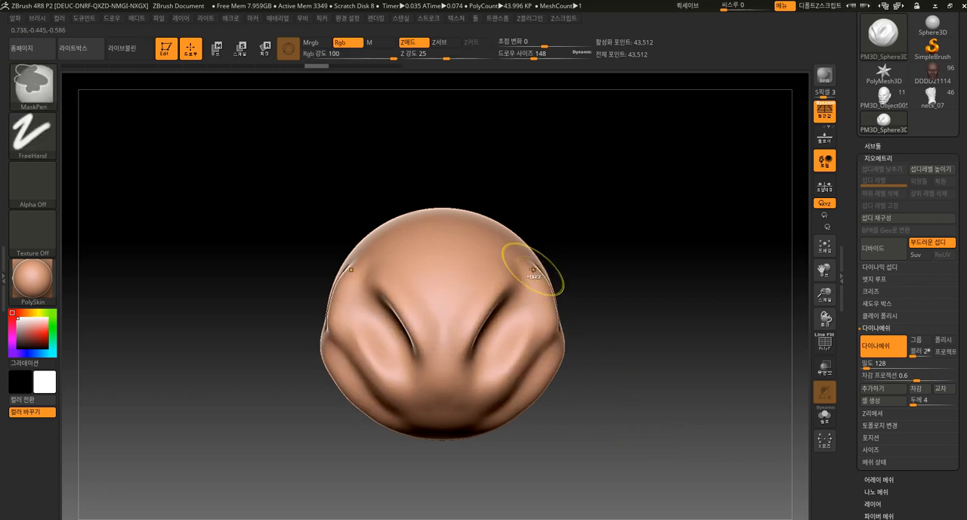
{"action": "left_click_drag", "start_coordinate": [455, 320], "coordinate": [505, 269]}
{"action": "mouse_move", "coordinate": [562, 278]}
{"action": "left_mouse_down"}
{"action": "mouse_move", "coordinate": [546, 274]}
{"action": "mouse_move", "coordinate": [541, 287]}
{"action": "mouse_move", "coordinate": [549, 296]}
{"action": "mouse_move", "coordinate": [589, 275]}
{"action": "left_mouse_up"}
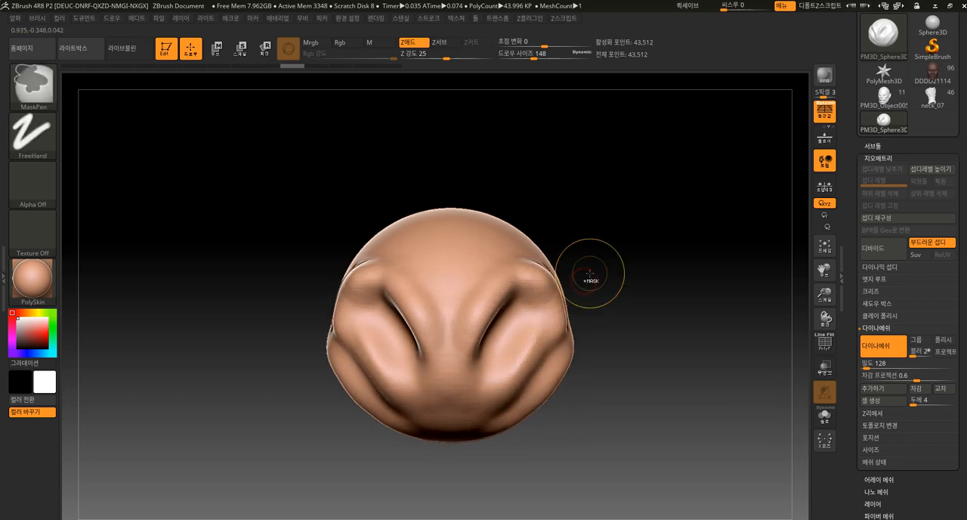
{"action": "key", "text": "ctrl+z"}
{"action": "key", "text": "ctrl+z"}
{"action": "key", "text": "ctrl+z"}
Build up the mirrored cheek ridges below the eye sockets with the Standard brush and reduce the draw size to 84
{"action": "left_click_drag", "start_coordinate": [615, 243], "coordinate": [611, 287], "text": "alt"}
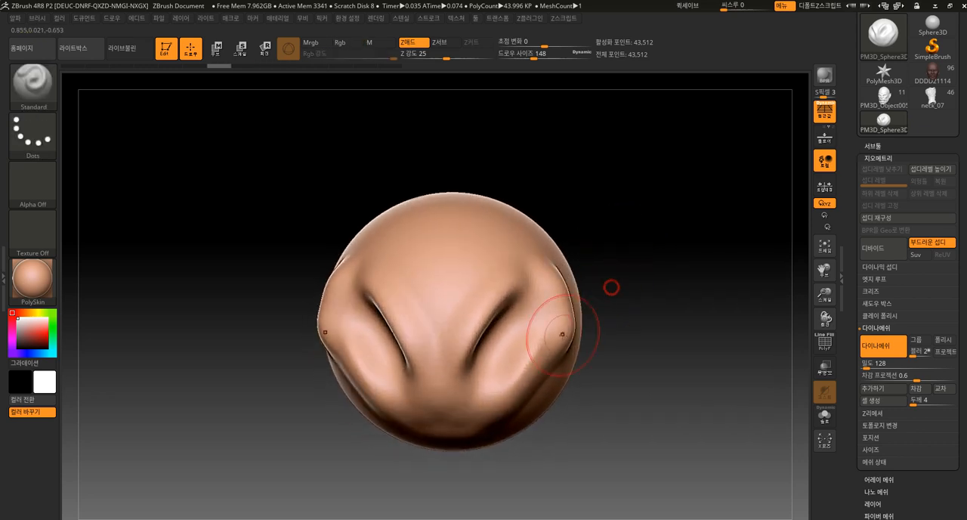
{"action": "mouse_move", "coordinate": [473, 392]}
{"action": "left_mouse_down"}
{"action": "mouse_move", "coordinate": [494, 410]}
{"action": "mouse_move", "coordinate": [471, 368]}
{"action": "mouse_move", "coordinate": [459, 306]}
{"action": "left_mouse_up"}
{"action": "left_click_drag", "start_coordinate": [590, 250], "coordinate": [571, 290], "text": "alt"}
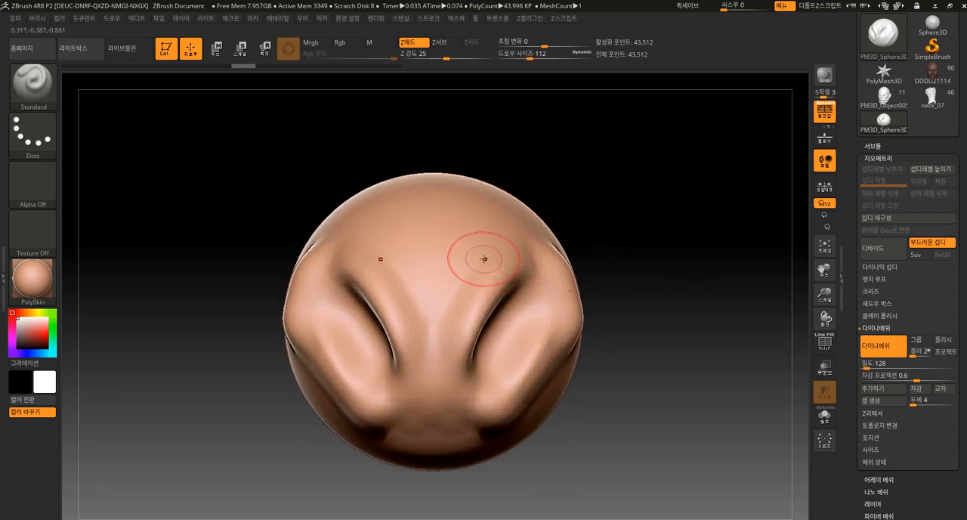
{"action": "left_click_drag", "start_coordinate": [554, 209], "coordinate": [544, 214]}
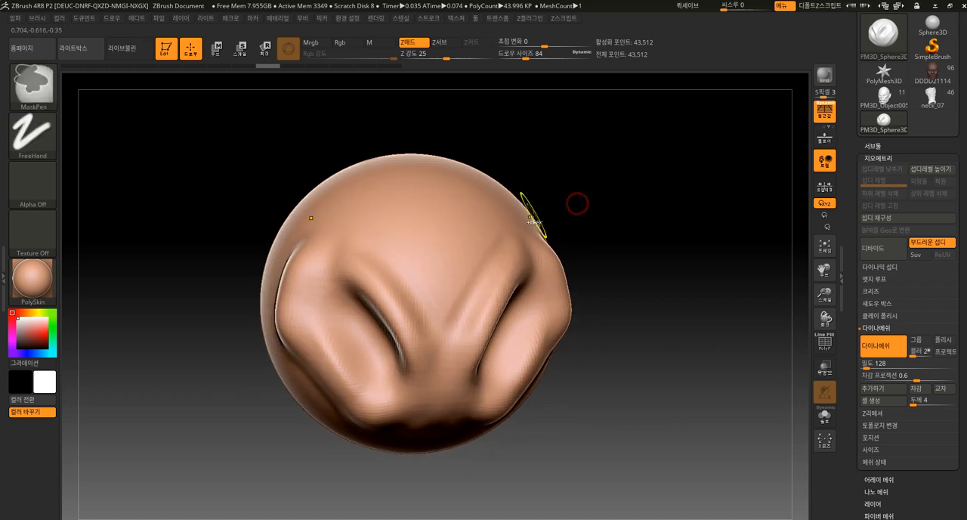
Flatten the brow ridges and cheeks around the eye sockets with the hPolish brush and smooth the resulting edges
{"action": "left_click", "coordinate": [32, 83]}
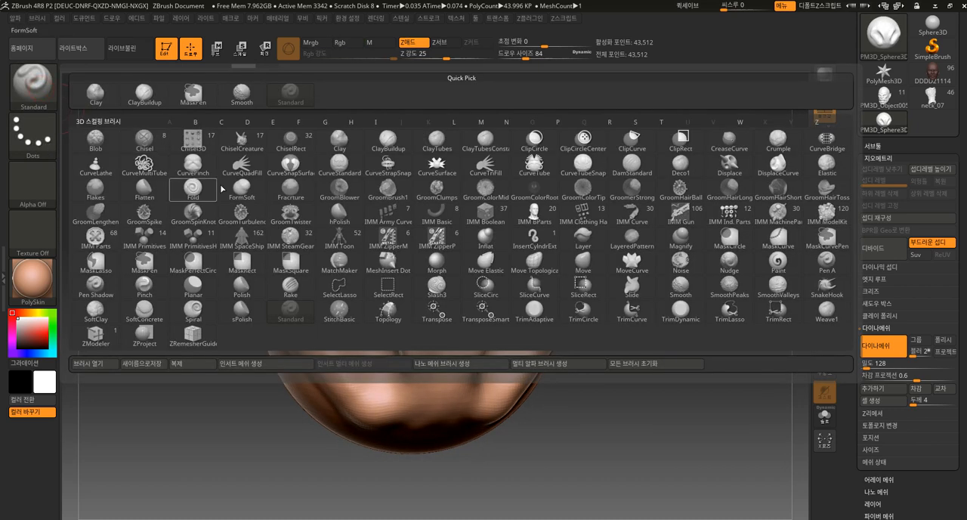
{"action": "left_click", "coordinate": [339, 222]}
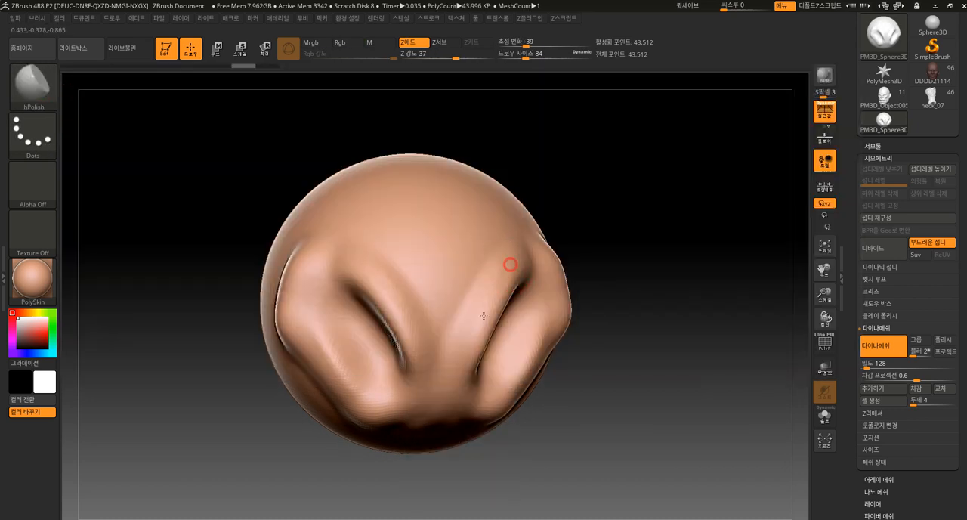
{"action": "left_click_drag", "start_coordinate": [578, 212], "coordinate": [527, 271]}
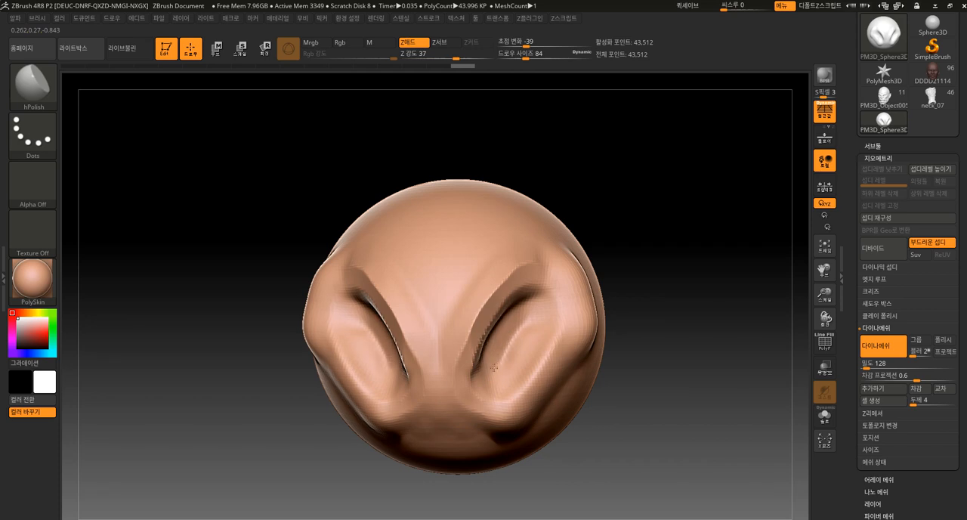
{"action": "key", "text": "shift"}
{"action": "left_click_drag", "start_coordinate": [476, 371], "coordinate": [524, 263], "text": "shift"}
{"action": "mouse_move", "coordinate": [487, 396]}
{"action": "left_mouse_down", "text": "shift"}
{"action": "mouse_move", "coordinate": [508, 398]}
{"action": "mouse_move", "coordinate": [536, 325]}
{"action": "mouse_move", "coordinate": [504, 370]}
{"action": "left_mouse_up", "text": "shift"}
{"action": "left_click_drag", "start_coordinate": [591, 229], "coordinate": [595, 229], "text": "alt"}
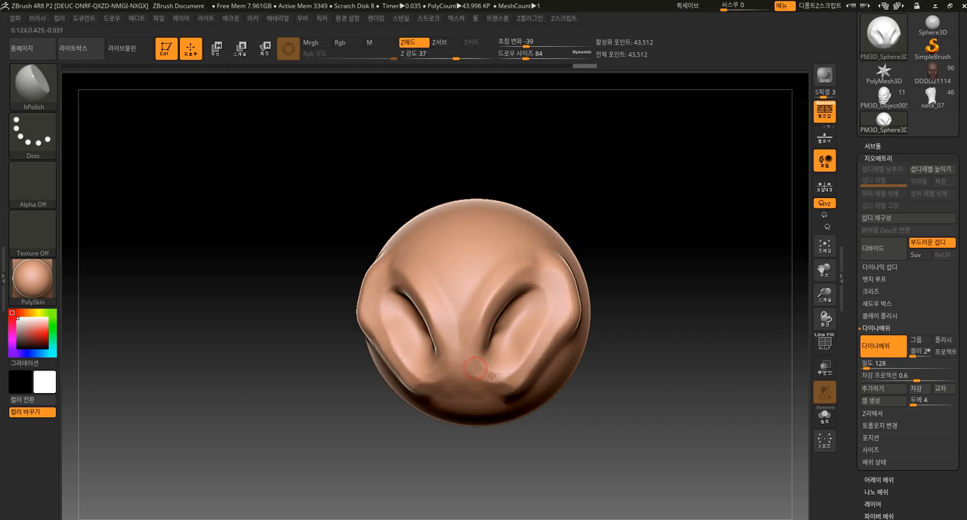
Polish the inner slopes of the eye sockets and the surrounding brow and cheek planes with the hPolish brush
{"action": "left_click_drag", "start_coordinate": [504, 375], "coordinate": [546, 307]}
{"action": "mouse_move", "coordinate": [611, 229]}
{"action": "left_mouse_down"}
{"action": "mouse_move", "coordinate": [614, 241]}
{"action": "mouse_move", "coordinate": [552, 242]}
{"action": "left_mouse_up"}
{"action": "left_click_drag", "start_coordinate": [552, 243], "coordinate": [637, 285], "text": "alt"}
{"action": "left_click_drag", "start_coordinate": [520, 290], "coordinate": [482, 342]}
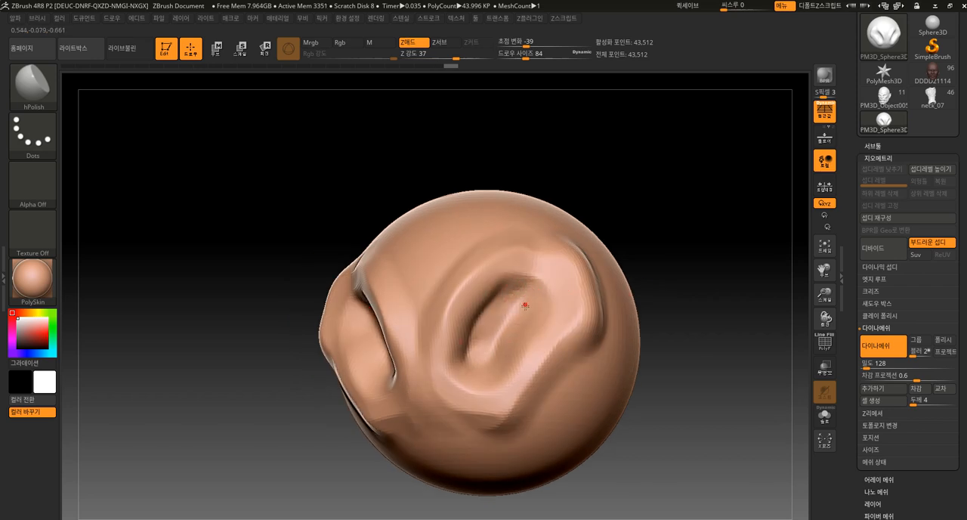
{"action": "left_click_drag", "start_coordinate": [524, 304], "coordinate": [495, 336]}
{"action": "left_click_drag", "start_coordinate": [655, 206], "coordinate": [642, 258], "text": "shift"}
{"action": "left_click_drag", "start_coordinate": [487, 266], "coordinate": [444, 396]}
{"action": "left_click_drag", "start_coordinate": [473, 296], "coordinate": [501, 259]}
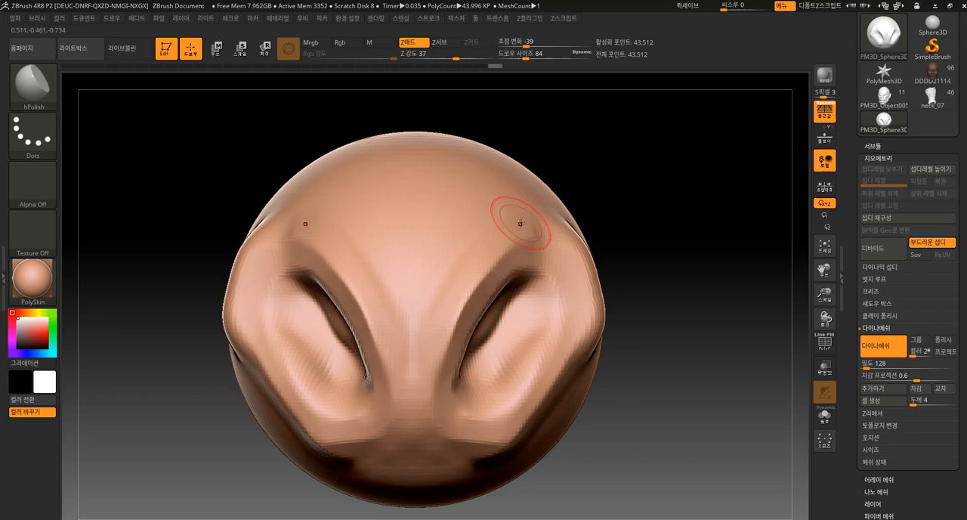
Flatten the area below the cheeks, the lower cheek edges and the temples into clean planes with the hPolish brush
{"action": "left_click_drag", "start_coordinate": [438, 435], "coordinate": [505, 453]}
{"action": "mouse_move", "coordinate": [604, 403]}
{"action": "left_mouse_down"}
{"action": "mouse_move", "coordinate": [626, 355]}
{"action": "mouse_move", "coordinate": [516, 395]}
{"action": "left_mouse_up"}
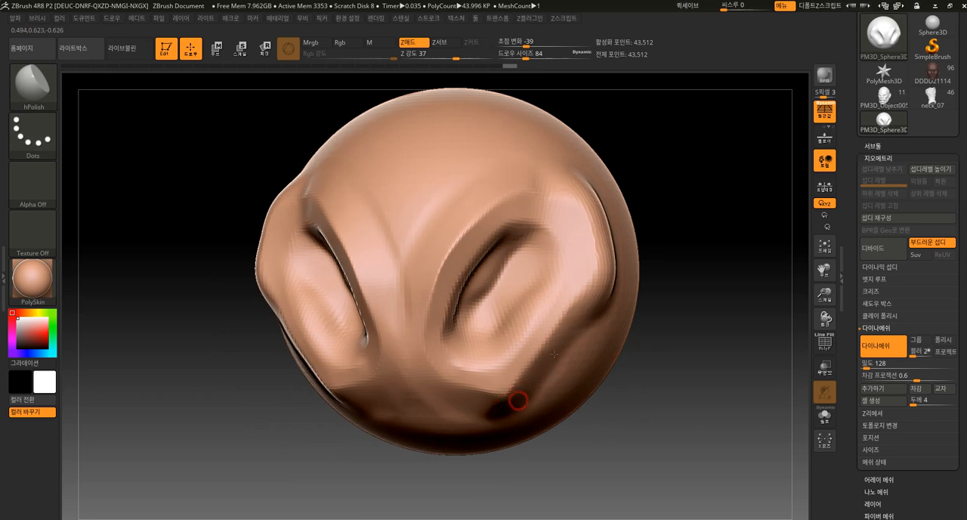
{"action": "left_click_drag", "start_coordinate": [553, 353], "coordinate": [594, 299]}
{"action": "left_click_drag", "start_coordinate": [664, 251], "coordinate": [610, 299]}
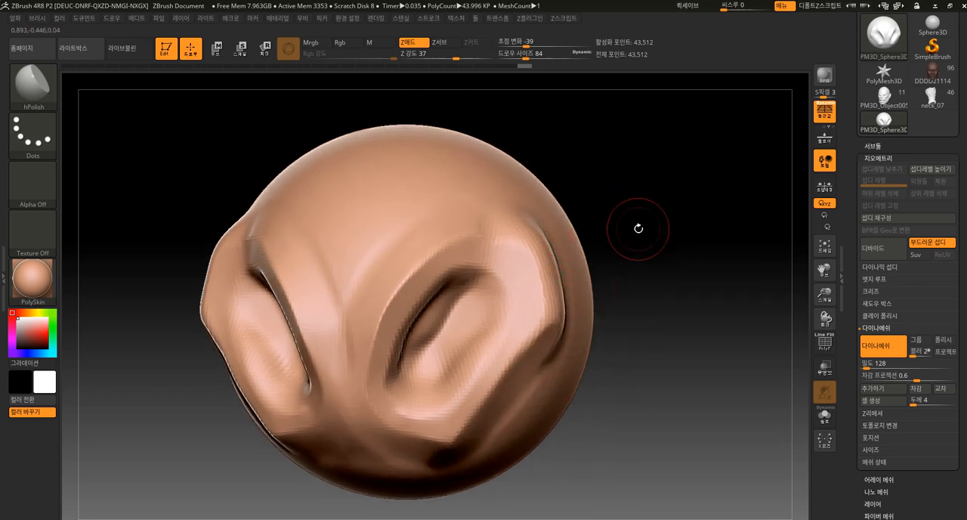
{"action": "left_click_drag", "start_coordinate": [638, 228], "coordinate": [679, 246]}
{"action": "left_click_drag", "start_coordinate": [532, 238], "coordinate": [531, 234]}
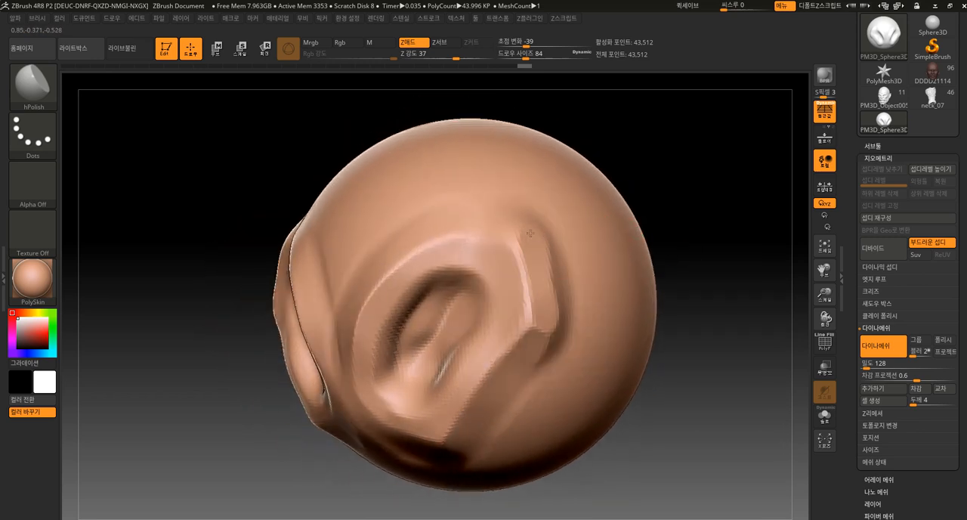
{"action": "left_click_drag", "start_coordinate": [623, 136], "coordinate": [466, 220]}
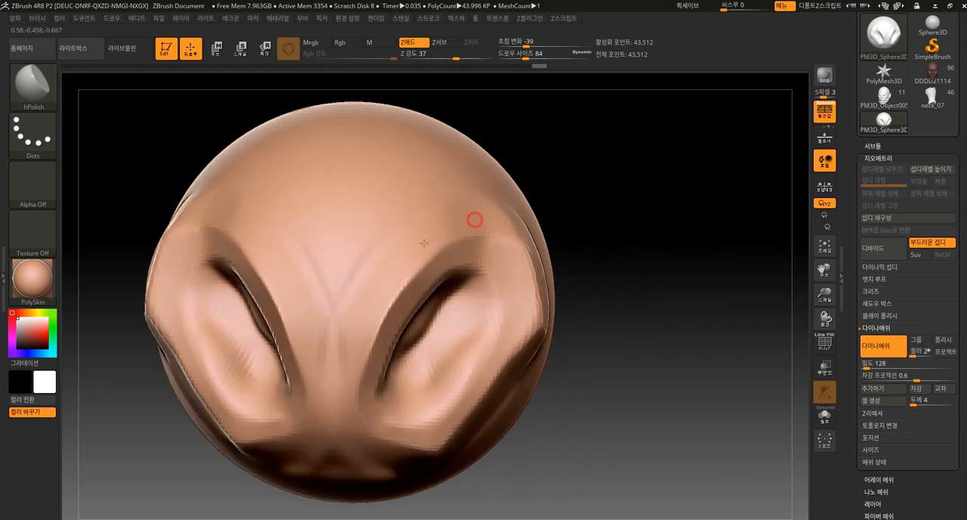
{"action": "mouse_move", "coordinate": [623, 254]}
{"action": "left_mouse_down", "text": "alt"}
{"action": "mouse_move", "coordinate": [581, 257]}
{"action": "mouse_move", "coordinate": [608, 261]}
{"action": "left_mouse_up", "text": "alt"}
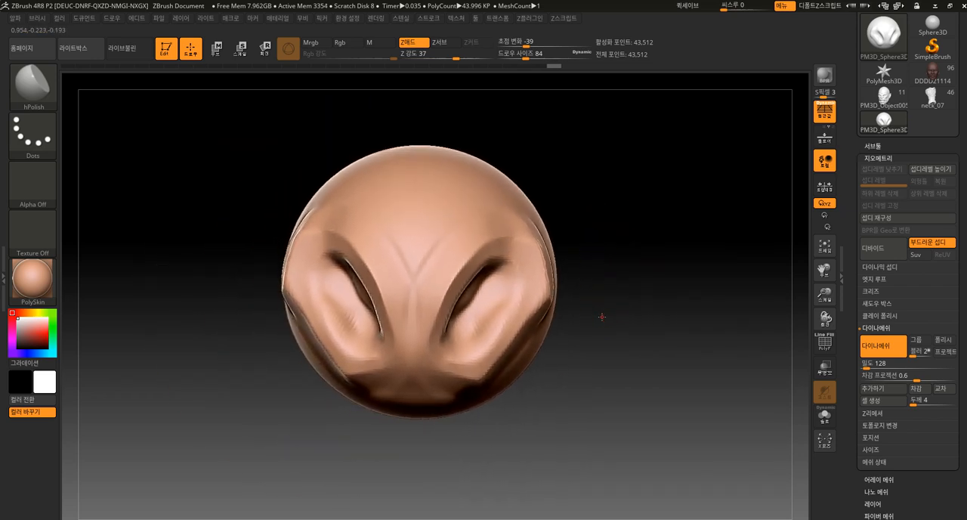
{"action": "left_click_drag", "start_coordinate": [602, 311], "coordinate": [601, 291]}
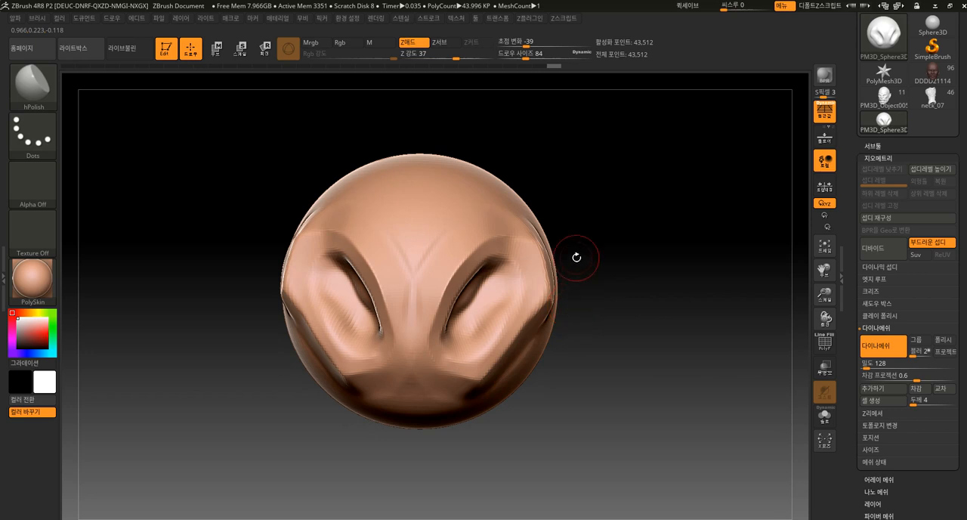
Smooth the polished planes around the eye sockets and along the mirrored cheeks
{"action": "mouse_move", "coordinate": [626, 338]}
{"action": "left_mouse_down", "text": "alt"}
{"action": "mouse_move", "coordinate": [624, 367]}
{"action": "mouse_move", "coordinate": [660, 377]}
{"action": "mouse_move", "coordinate": [633, 355]}
{"action": "left_mouse_up", "text": "alt"}
{"action": "mouse_move", "coordinate": [524, 306]}
{"action": "left_mouse_down", "text": "shift"}
{"action": "mouse_move", "coordinate": [492, 311]}
{"action": "mouse_move", "coordinate": [529, 296]}
{"action": "left_mouse_up", "text": "shift"}
{"action": "left_click_drag", "start_coordinate": [635, 278], "coordinate": [635, 246], "text": "alt"}
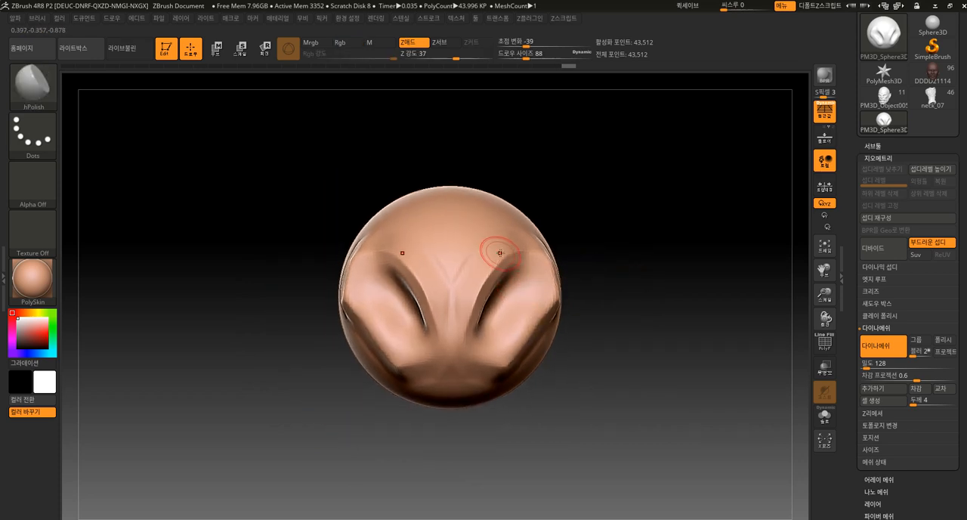
Pull the top of the sphere up into a tall peak with the Move Topological brush at draw size 364
{"action": "key", "text": "bracketright"}
{"action": "key", "text": "bracketright"}
{"action": "key", "text": "bracketright"}
{"action": "left_click", "coordinate": [45, 88]}
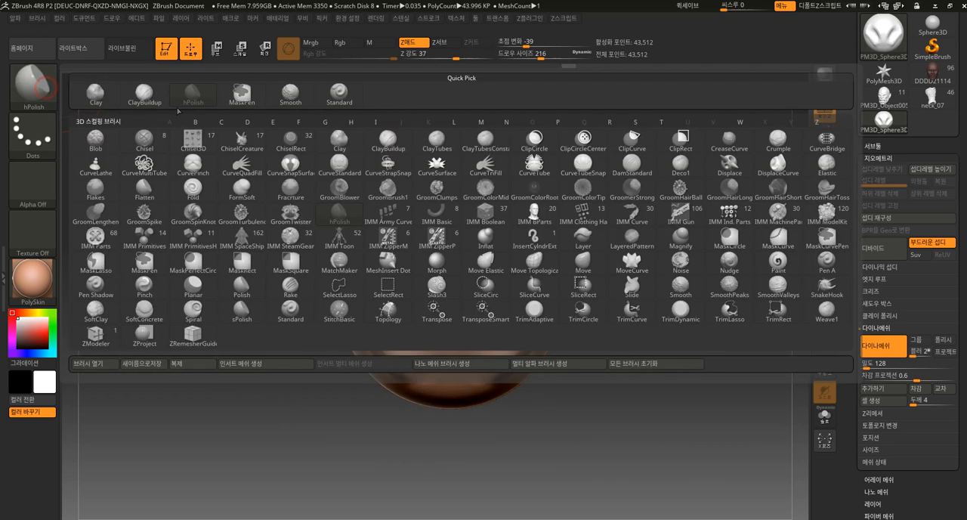
{"action": "left_click", "coordinate": [534, 262]}
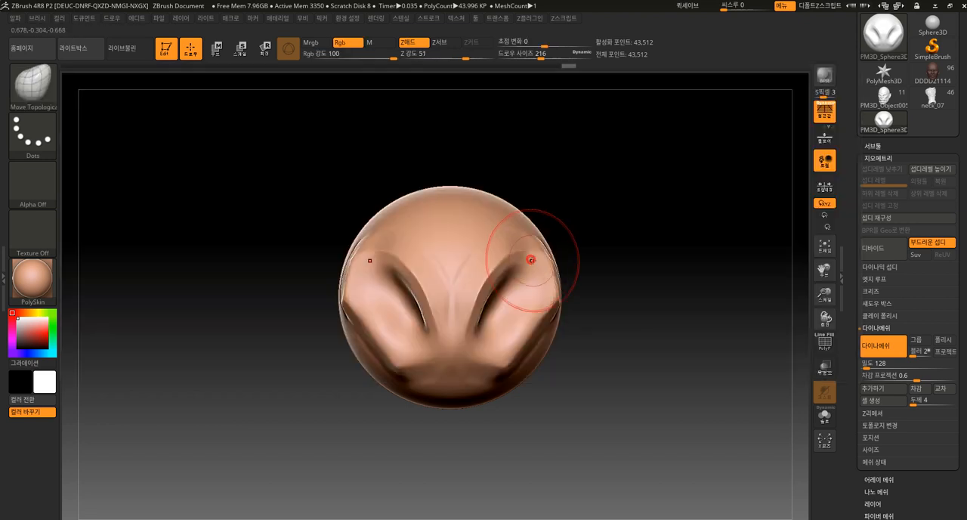
{"action": "left_click_drag", "start_coordinate": [716, 400], "coordinate": [690, 353], "text": "alt"}
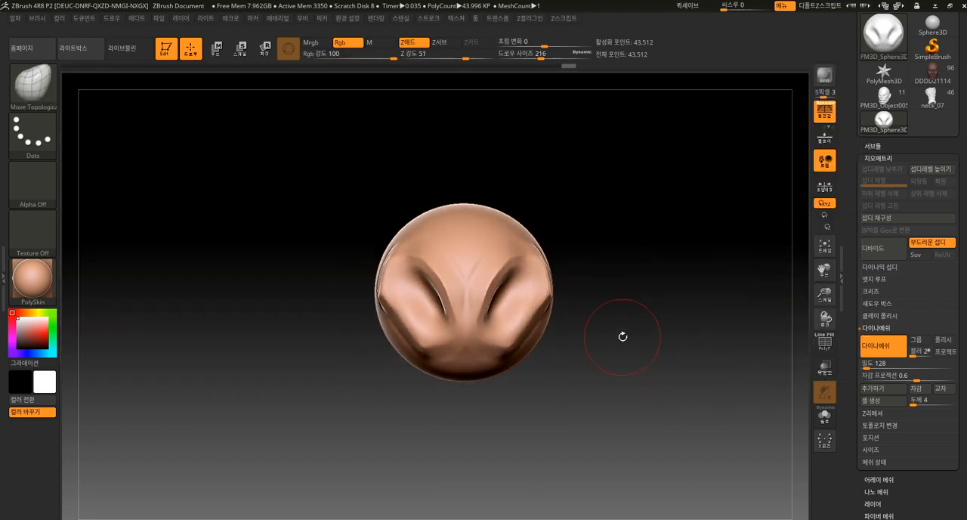
{"action": "key", "text": "bracketright"}
{"action": "left_click_drag", "start_coordinate": [464, 208], "coordinate": [463, 145]}
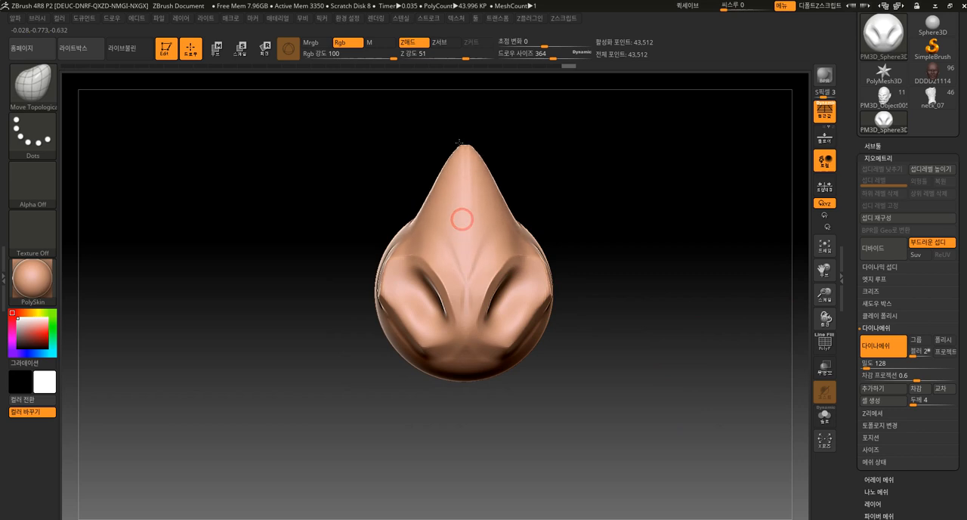
Reshape the front and sides of the mass below the peak with the Move Topological brush
{"action": "left_click_drag", "start_coordinate": [564, 186], "coordinate": [559, 218], "text": "alt"}
{"action": "mouse_move", "coordinate": [465, 325]}
{"action": "left_mouse_down", "text": "shift"}
{"action": "mouse_move", "coordinate": [481, 347]}
{"action": "mouse_move", "coordinate": [514, 345]}
{"action": "left_mouse_up", "text": "shift"}
{"action": "mouse_move", "coordinate": [604, 378]}
{"action": "left_mouse_down"}
{"action": "mouse_move", "coordinate": [529, 380]}
{"action": "mouse_move", "coordinate": [509, 364]}
{"action": "mouse_move", "coordinate": [510, 349]}
{"action": "left_mouse_up"}
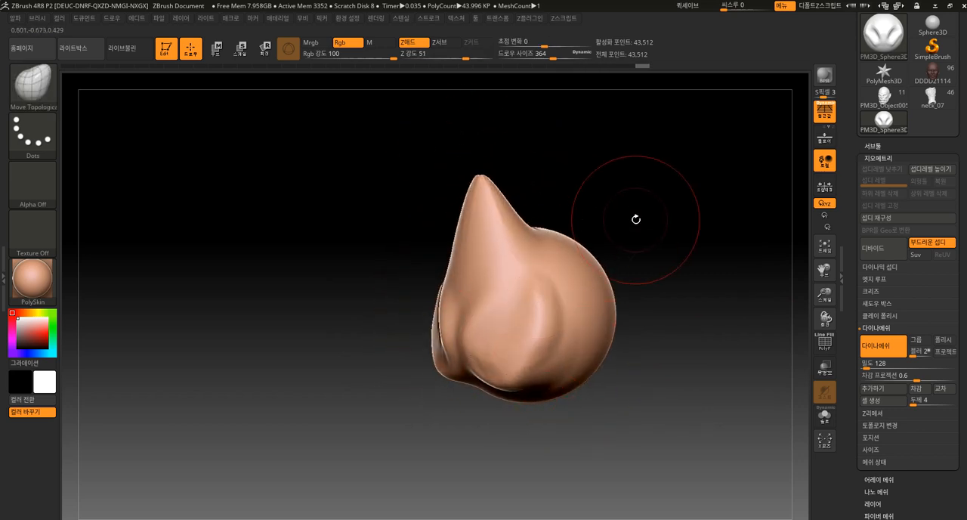
{"action": "left_click_drag", "start_coordinate": [638, 219], "coordinate": [681, 224]}
{"action": "left_click_drag", "start_coordinate": [517, 329], "coordinate": [535, 332]}
{"action": "left_click_drag", "start_coordinate": [516, 352], "coordinate": [521, 356]}
{"action": "left_click_drag", "start_coordinate": [597, 378], "coordinate": [540, 377]}
{"action": "left_click_drag", "start_coordinate": [518, 325], "coordinate": [530, 329]}
{"action": "left_click_drag", "start_coordinate": [591, 360], "coordinate": [590, 375]}
{"action": "mouse_move", "coordinate": [504, 234]}
{"action": "left_mouse_down"}
{"action": "mouse_move", "coordinate": [543, 227]}
{"action": "mouse_move", "coordinate": [560, 189]}
{"action": "mouse_move", "coordinate": [539, 175]}
{"action": "mouse_move", "coordinate": [526, 245]}
{"action": "left_mouse_up"}
Stretch the lower mass downward into an elongated torso and adjust its front, back and sides
{"action": "mouse_move", "coordinate": [463, 371]}
{"action": "left_mouse_down"}
{"action": "mouse_move", "coordinate": [503, 315]}
{"action": "mouse_move", "coordinate": [459, 416]}
{"action": "mouse_move", "coordinate": [512, 318]}
{"action": "left_mouse_up"}
{"action": "left_click_drag", "start_coordinate": [526, 354], "coordinate": [538, 355], "text": "shift"}
{"action": "left_click_drag", "start_coordinate": [501, 409], "coordinate": [488, 484]}
{"action": "mouse_move", "coordinate": [579, 446]}
{"action": "left_mouse_down", "text": "alt"}
{"action": "mouse_move", "coordinate": [581, 375]}
{"action": "mouse_move", "coordinate": [579, 394]}
{"action": "mouse_move", "coordinate": [541, 360]}
{"action": "mouse_move", "coordinate": [562, 364]}
{"action": "left_mouse_up", "text": "alt"}
{"action": "left_click_drag", "start_coordinate": [524, 415], "coordinate": [550, 443]}
{"action": "left_click_drag", "start_coordinate": [531, 399], "coordinate": [524, 384], "text": "shift"}
{"action": "mouse_move", "coordinate": [634, 355]}
{"action": "left_mouse_down"}
{"action": "mouse_move", "coordinate": [650, 345]}
{"action": "mouse_move", "coordinate": [604, 241]}
{"action": "left_mouse_up"}
{"action": "mouse_move", "coordinate": [622, 330]}
{"action": "left_mouse_down"}
{"action": "mouse_move", "coordinate": [657, 255]}
{"action": "mouse_move", "coordinate": [599, 226]}
{"action": "mouse_move", "coordinate": [681, 205]}
{"action": "left_mouse_up"}
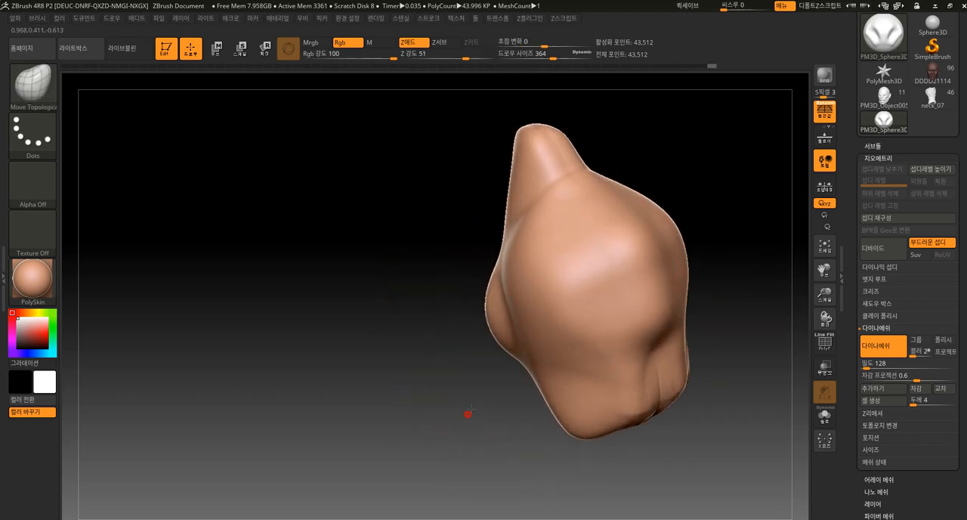
{"action": "left_click_drag", "start_coordinate": [469, 413], "coordinate": [523, 377]}
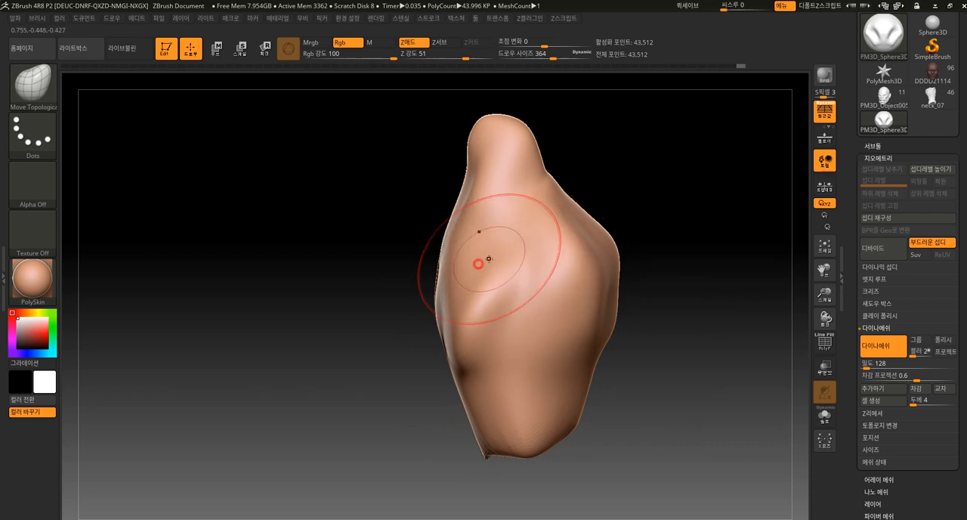
{"action": "left_click_drag", "start_coordinate": [433, 415], "coordinate": [555, 273]}
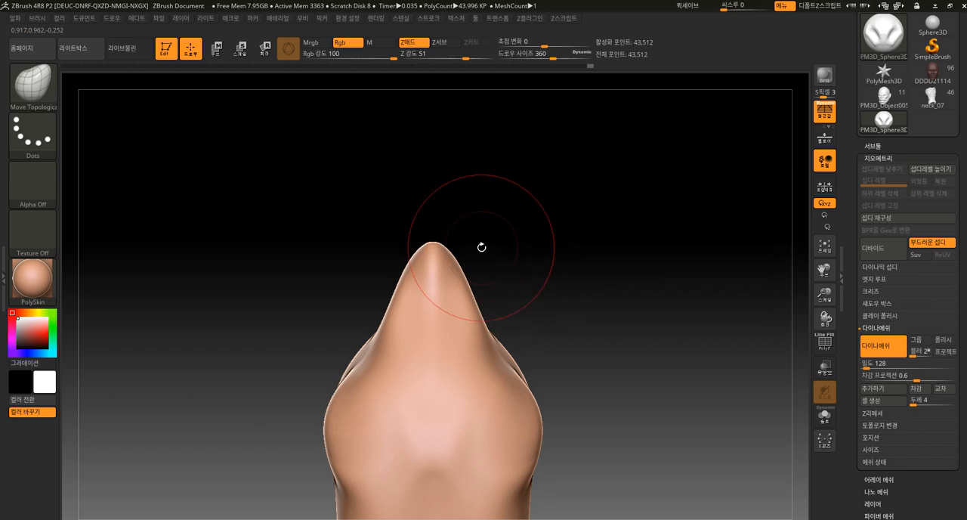
Pull the peak into a rough head above a narrow neck, rebuild the DynaMesh and smooth the head
{"action": "left_click_drag", "start_coordinate": [438, 226], "coordinate": [447, 153]}
{"action": "left_click_drag", "start_coordinate": [501, 194], "coordinate": [491, 198]}
{"action": "mouse_move", "coordinate": [462, 213]}
{"action": "left_mouse_down"}
{"action": "mouse_move", "coordinate": [484, 204]}
{"action": "mouse_move", "coordinate": [454, 189]}
{"action": "left_mouse_up"}
{"action": "key", "text": "ctrl+z"}
{"action": "left_click_drag", "start_coordinate": [513, 198], "coordinate": [479, 205]}
{"action": "left_click_drag", "start_coordinate": [445, 260], "coordinate": [440, 227]}
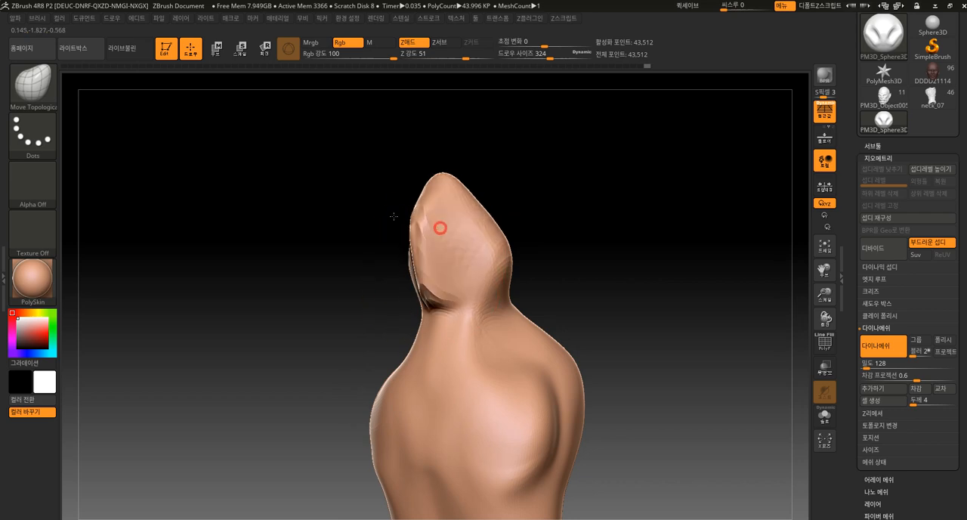
{"action": "mouse_move", "coordinate": [557, 161]}
{"action": "left_mouse_down"}
{"action": "mouse_move", "coordinate": [566, 216]}
{"action": "mouse_move", "coordinate": [444, 263]}
{"action": "mouse_move", "coordinate": [475, 162]}
{"action": "mouse_move", "coordinate": [441, 205]}
{"action": "left_mouse_up"}
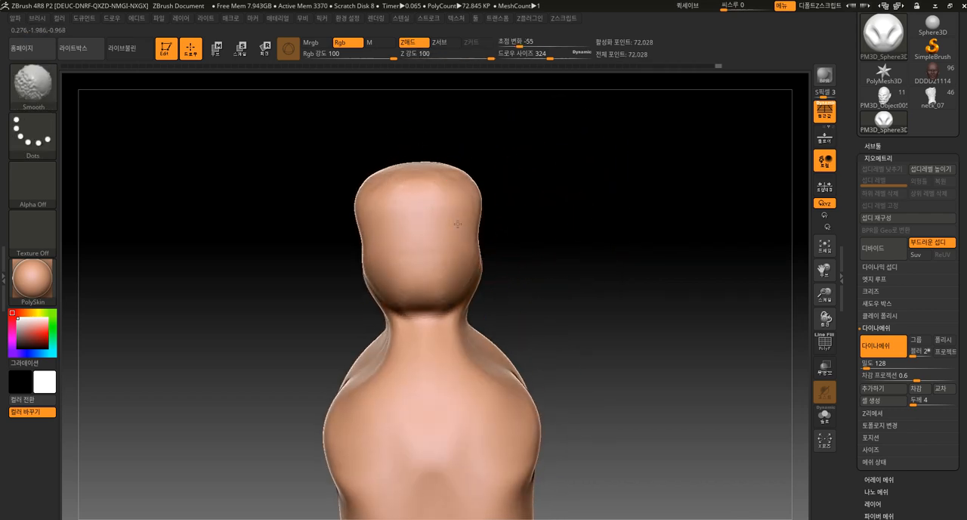
Shape the head with a tapered chin and rounded skull, smoothing the surface around the jaw and neck
{"action": "left_click_drag", "start_coordinate": [531, 220], "coordinate": [463, 227]}
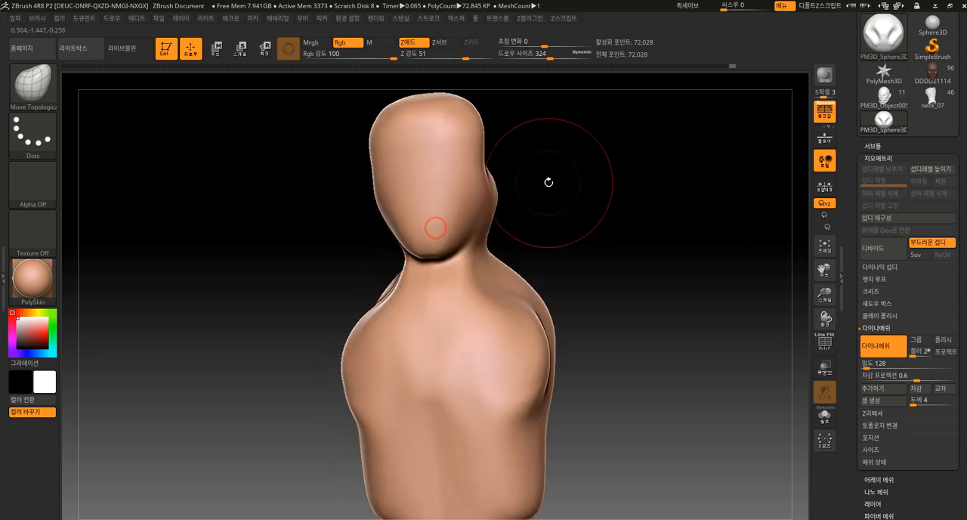
{"action": "left_click_drag", "start_coordinate": [538, 184], "coordinate": [474, 129]}
{"action": "left_click_drag", "start_coordinate": [561, 162], "coordinate": [554, 221]}
{"action": "left_click_drag", "start_coordinate": [529, 185], "coordinate": [506, 242], "text": "shift"}
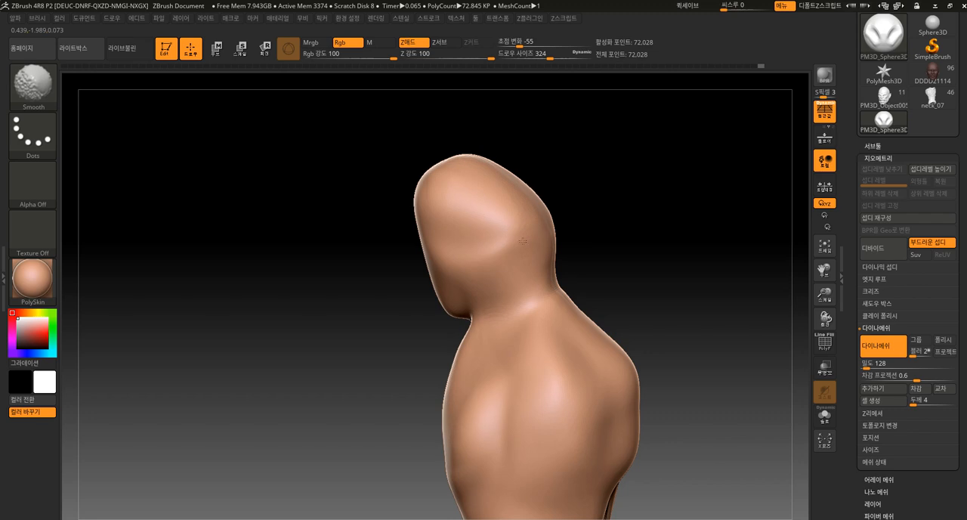
{"action": "mouse_move", "coordinate": [458, 321]}
{"action": "left_mouse_down"}
{"action": "mouse_move", "coordinate": [476, 265]}
{"action": "mouse_move", "coordinate": [557, 204]}
{"action": "mouse_move", "coordinate": [501, 216]}
{"action": "mouse_move", "coordinate": [555, 242]}
{"action": "mouse_move", "coordinate": [487, 263]}
{"action": "mouse_move", "coordinate": [544, 250]}
{"action": "mouse_move", "coordinate": [488, 280]}
{"action": "left_mouse_up"}
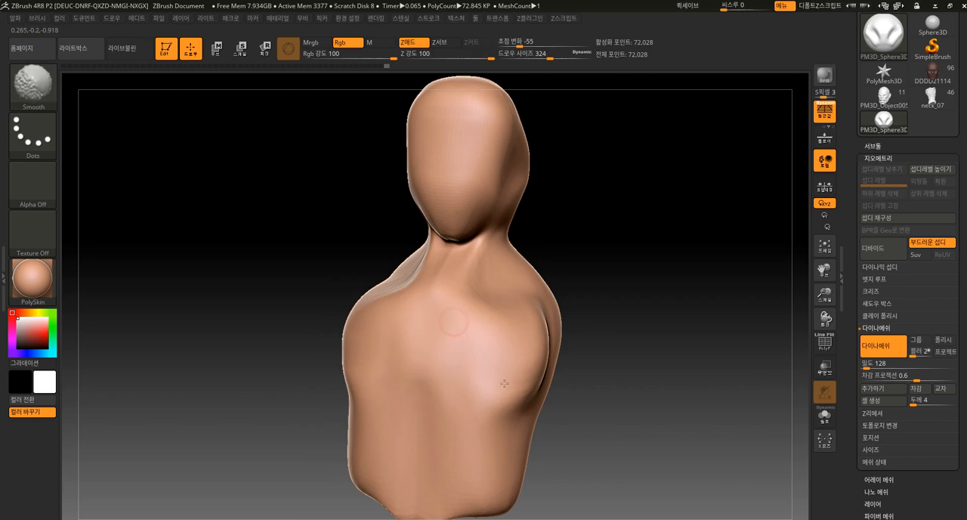
Adjust the lower torso, waist and chest outline with the Move Topological brush
{"action": "left_click_drag", "start_coordinate": [567, 349], "coordinate": [548, 361]}
{"action": "left_click_drag", "start_coordinate": [470, 448], "coordinate": [462, 435]}
{"action": "left_click_drag", "start_coordinate": [447, 404], "coordinate": [467, 429]}
{"action": "mouse_move", "coordinate": [577, 333]}
{"action": "left_mouse_down", "text": "alt"}
{"action": "mouse_move", "coordinate": [577, 274]}
{"action": "mouse_move", "coordinate": [631, 272]}
{"action": "left_mouse_up", "text": "alt"}
{"action": "left_click_drag", "start_coordinate": [416, 395], "coordinate": [409, 332]}
{"action": "left_click_drag", "start_coordinate": [534, 297], "coordinate": [549, 328], "text": "alt"}
{"action": "left_click_drag", "start_coordinate": [546, 326], "coordinate": [533, 298]}
Refine the proportions of the neck, shoulder line, face and back of the skull
{"action": "mouse_move", "coordinate": [485, 253]}
{"action": "left_mouse_down"}
{"action": "mouse_move", "coordinate": [500, 251]}
{"action": "mouse_move", "coordinate": [509, 297]}
{"action": "mouse_move", "coordinate": [418, 269]}
{"action": "left_mouse_up"}
{"action": "left_click_drag", "start_coordinate": [443, 238], "coordinate": [441, 281]}
{"action": "left_click_drag", "start_coordinate": [471, 228], "coordinate": [513, 242]}
{"action": "mouse_move", "coordinate": [528, 154]}
{"action": "left_mouse_down"}
{"action": "mouse_move", "coordinate": [540, 158]}
{"action": "mouse_move", "coordinate": [564, 216]}
{"action": "left_mouse_up"}
{"action": "mouse_move", "coordinate": [408, 175]}
{"action": "left_mouse_down"}
{"action": "mouse_move", "coordinate": [402, 160]}
{"action": "mouse_move", "coordinate": [422, 146]}
{"action": "left_mouse_up"}
{"action": "left_click_drag", "start_coordinate": [367, 260], "coordinate": [352, 276]}
{"action": "left_click_drag", "start_coordinate": [547, 364], "coordinate": [517, 321], "text": "alt"}
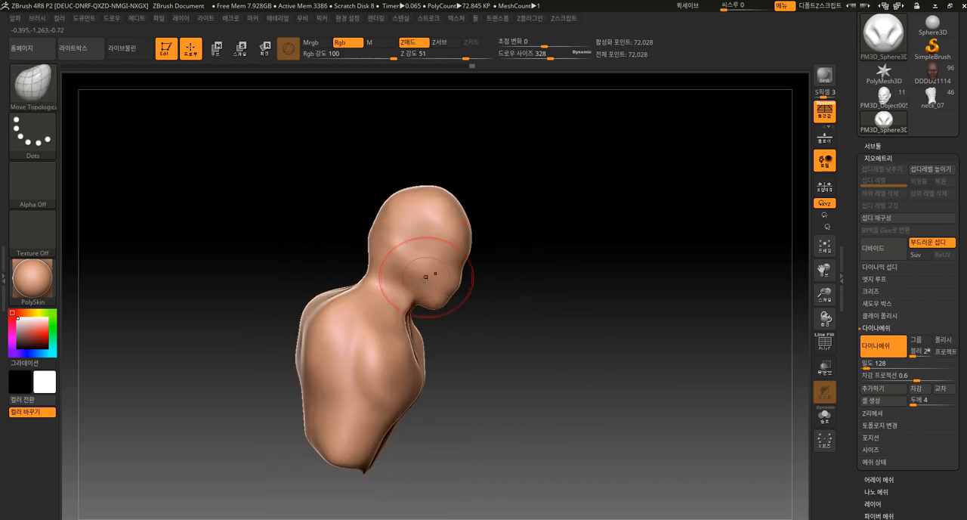
Reposition the shoulders and upper back with the Move Topological brush at draw size 448
{"action": "mouse_move", "coordinate": [346, 325]}
{"action": "left_mouse_down"}
{"action": "mouse_move", "coordinate": [329, 313]}
{"action": "mouse_move", "coordinate": [346, 309]}
{"action": "left_mouse_up"}
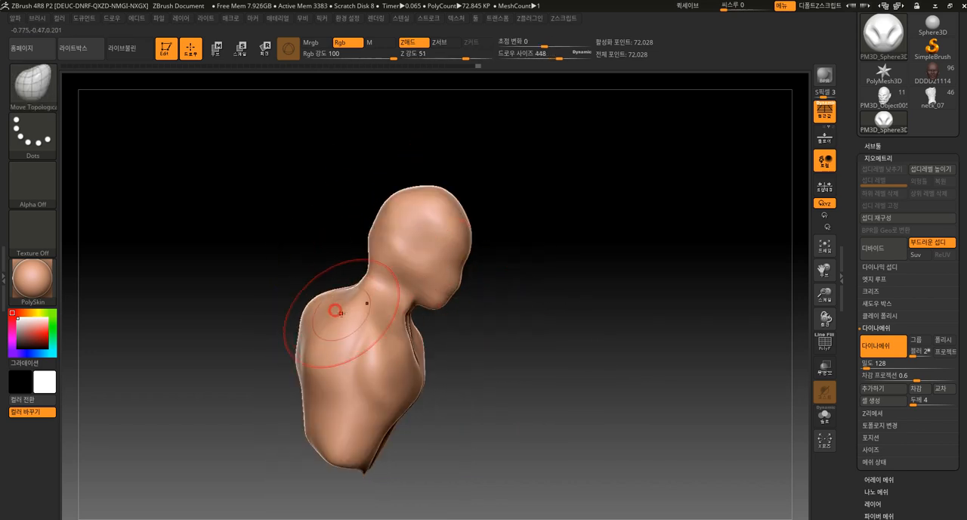
{"action": "left_click_drag", "start_coordinate": [270, 400], "coordinate": [251, 397]}
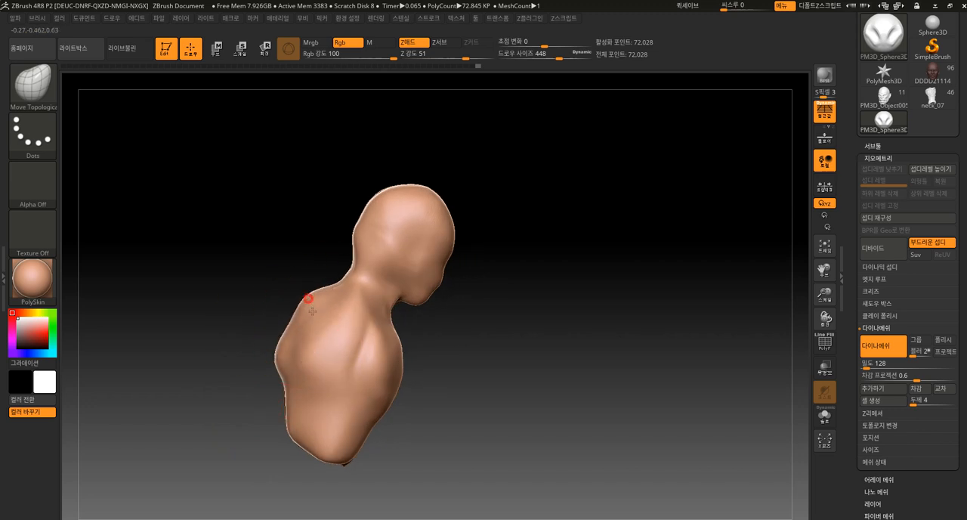
{"action": "left_click_drag", "start_coordinate": [309, 299], "coordinate": [310, 307], "text": "shift"}
{"action": "mouse_move", "coordinate": [423, 448]}
{"action": "left_mouse_down"}
{"action": "mouse_move", "coordinate": [371, 464]}
{"action": "mouse_move", "coordinate": [447, 428]}
{"action": "mouse_move", "coordinate": [399, 420]}
{"action": "mouse_move", "coordinate": [388, 462]}
{"action": "left_mouse_up"}
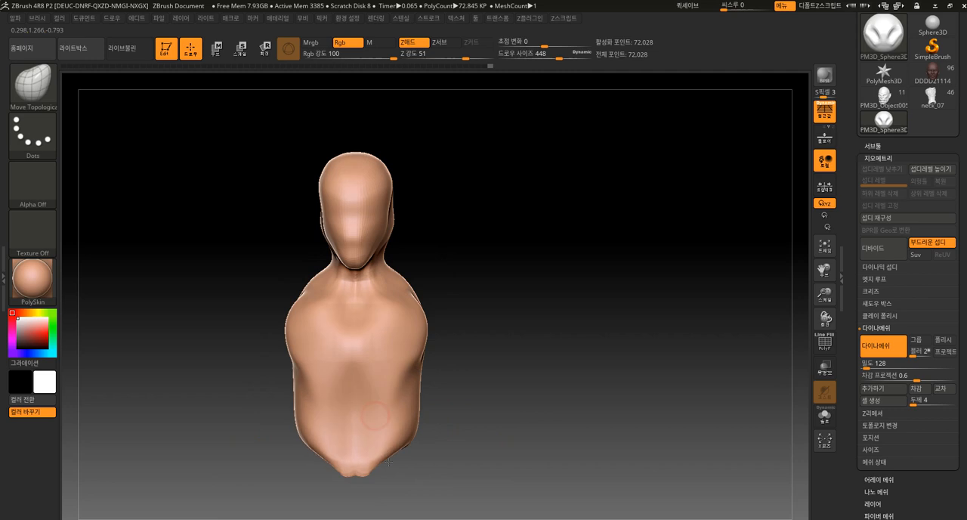
Refine the chest, neck and waist silhouette of the bust and rebuild the DynaMesh
{"action": "left_click_drag", "start_coordinate": [369, 385], "coordinate": [395, 302]}
{"action": "left_click_drag", "start_coordinate": [452, 316], "coordinate": [432, 320]}
{"action": "mouse_move", "coordinate": [366, 264]}
{"action": "left_mouse_down", "text": "shift"}
{"action": "mouse_move", "coordinate": [377, 244]}
{"action": "mouse_move", "coordinate": [335, 246]}
{"action": "left_mouse_up", "text": "shift"}
{"action": "mouse_move", "coordinate": [417, 215]}
{"action": "left_mouse_down"}
{"action": "mouse_move", "coordinate": [451, 263]}
{"action": "mouse_move", "coordinate": [452, 298]}
{"action": "left_mouse_up"}
{"action": "left_click_drag", "start_coordinate": [423, 372], "coordinate": [425, 360]}
{"action": "left_click_drag", "start_coordinate": [395, 388], "coordinate": [391, 403]}
{"action": "mouse_move", "coordinate": [501, 295]}
{"action": "left_mouse_down", "text": "ctrl"}
{"action": "mouse_move", "coordinate": [522, 307]}
{"action": "mouse_move", "coordinate": [528, 284]}
{"action": "left_mouse_up", "text": "ctrl"}
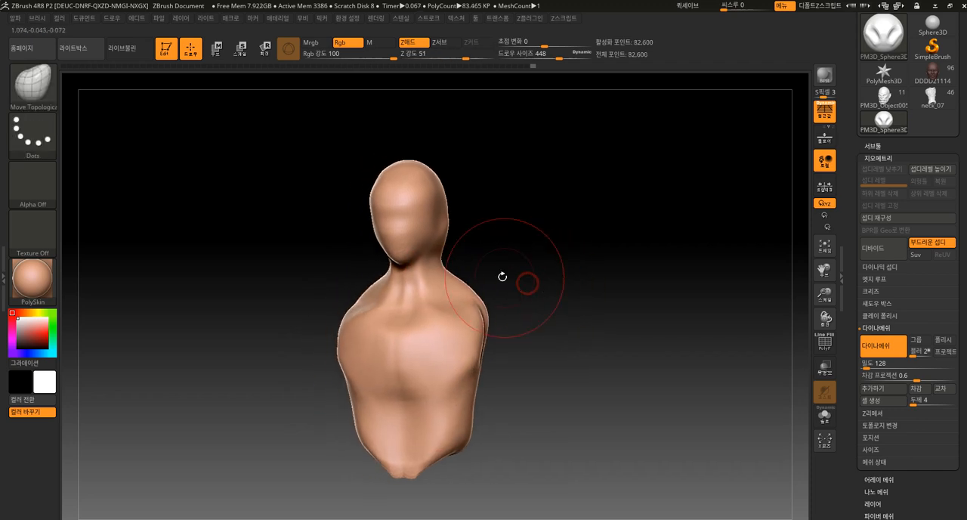
Build up the mirrored neck muscles below the jaw with the ClayBuildup brush at draw size 168
{"action": "key", "text": "b"}
{"action": "left_click", "coordinate": [130, 250]}
{"action": "key", "text": "bracketleft"}
{"action": "left_click_drag", "start_coordinate": [438, 317], "coordinate": [437, 256]}
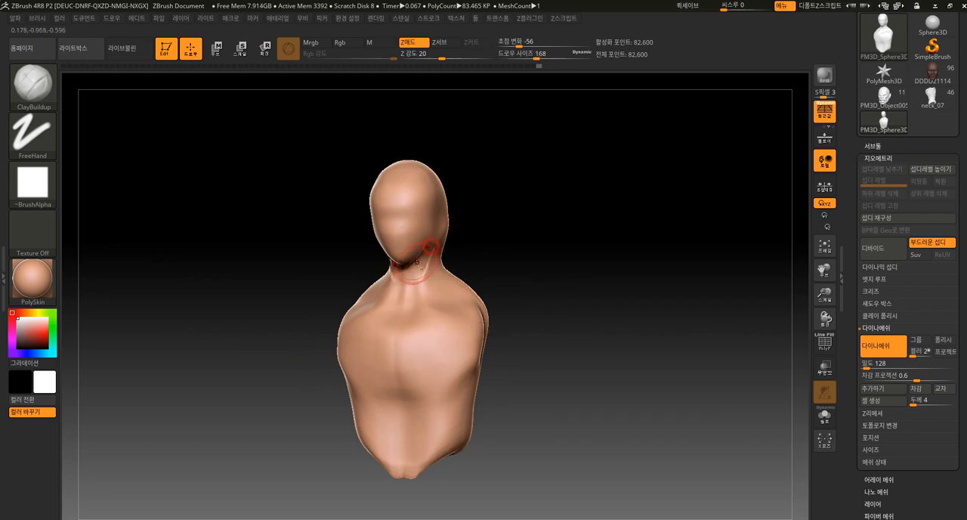
{"action": "left_click_drag", "start_coordinate": [483, 244], "coordinate": [431, 239]}
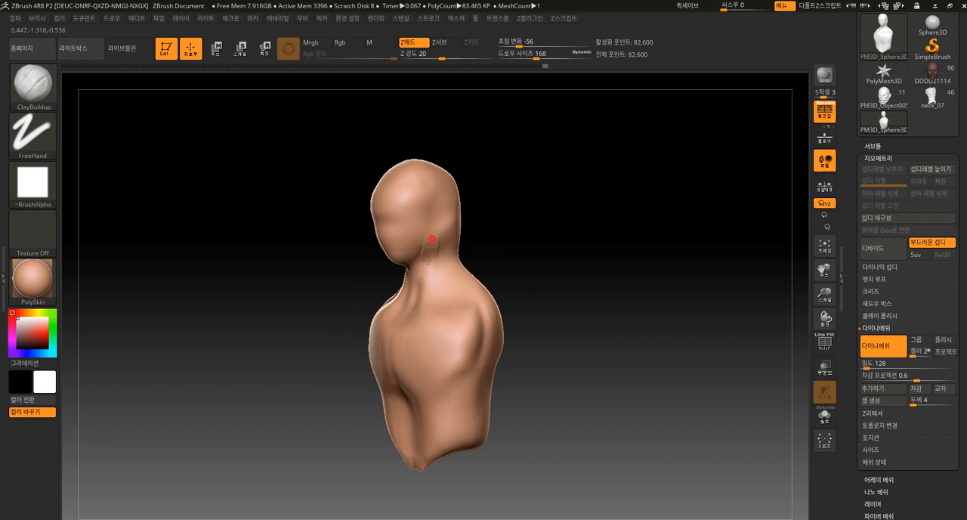
Build up the collarbones across the upper chest, smooth the strokes and rebuild the DynaMesh
{"action": "left_click_drag", "start_coordinate": [409, 297], "coordinate": [389, 338]}
{"action": "left_click_drag", "start_coordinate": [296, 414], "coordinate": [363, 409]}
{"action": "left_click_drag", "start_coordinate": [403, 320], "coordinate": [463, 308]}
{"action": "left_click_drag", "start_coordinate": [540, 290], "coordinate": [501, 289]}
{"action": "left_click_drag", "start_coordinate": [413, 327], "coordinate": [461, 314], "text": "shift"}
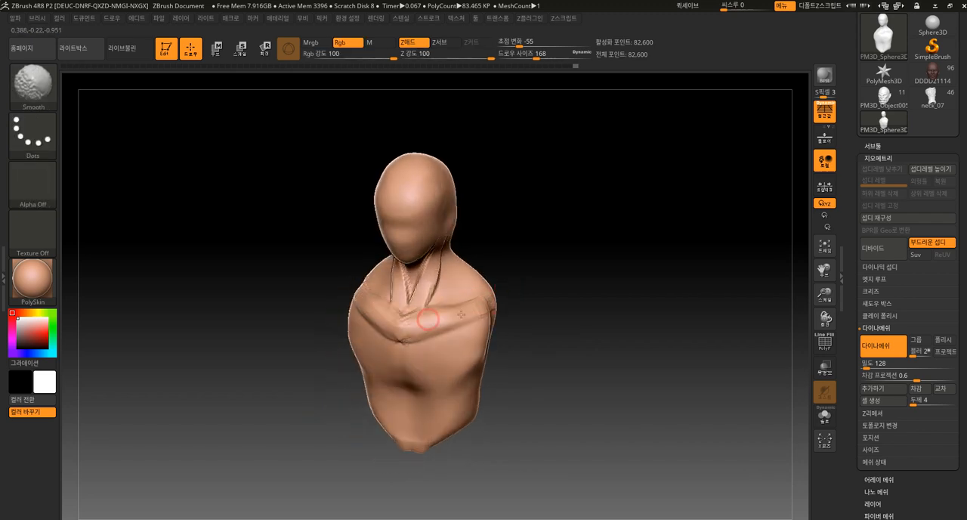
{"action": "left_click_drag", "start_coordinate": [521, 250], "coordinate": [530, 314], "text": "ctrl"}
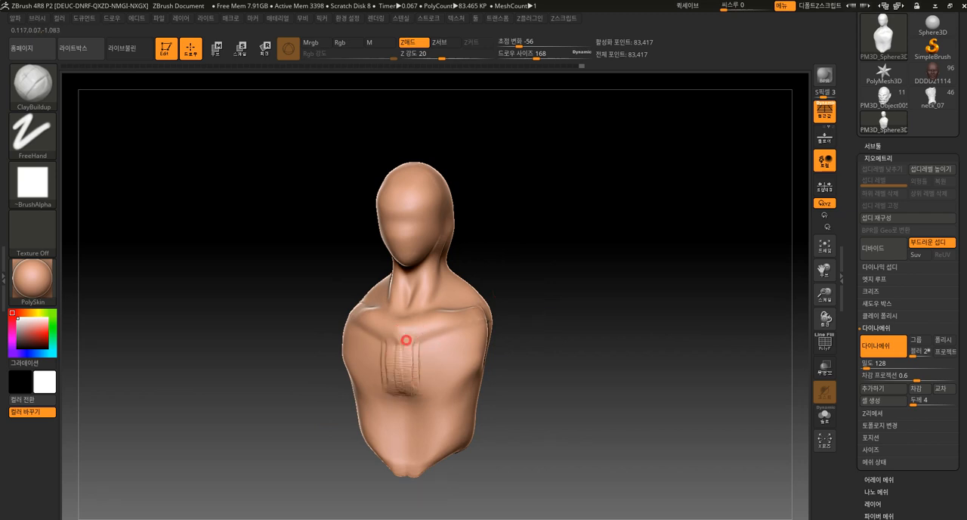
Build up the inner and lower chest muscles and the abdominal muscles with the ClayBuildup brush
{"action": "left_click_drag", "start_coordinate": [415, 342], "coordinate": [425, 375]}
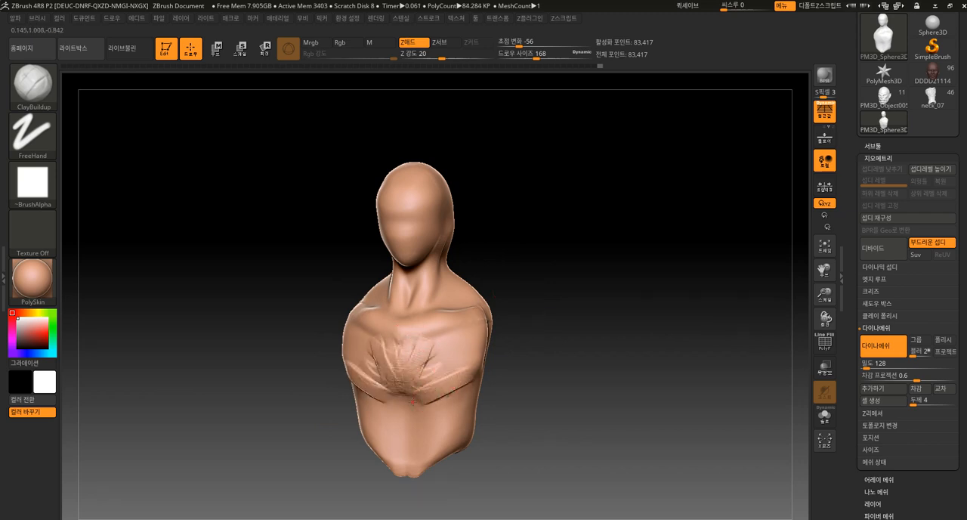
{"action": "left_click_drag", "start_coordinate": [442, 460], "coordinate": [457, 386]}
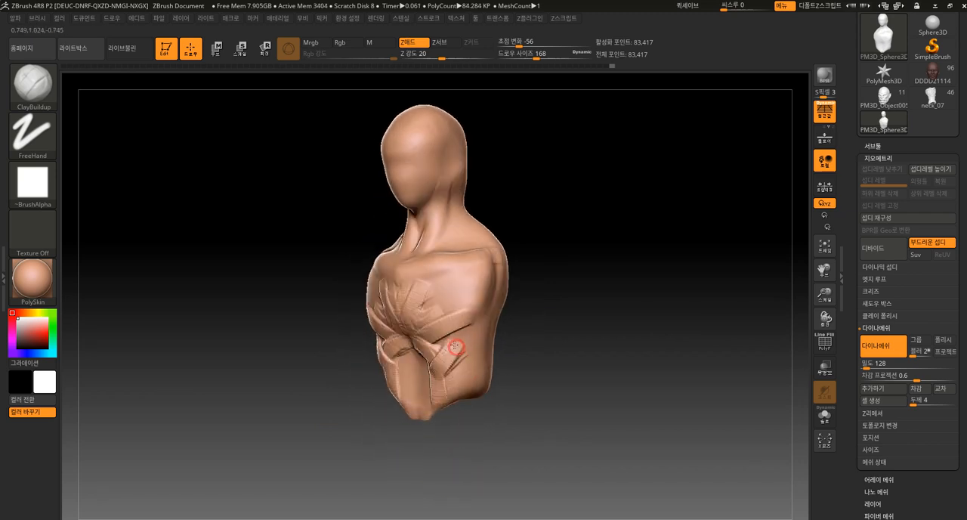
{"action": "left_click_drag", "start_coordinate": [456, 355], "coordinate": [436, 389]}
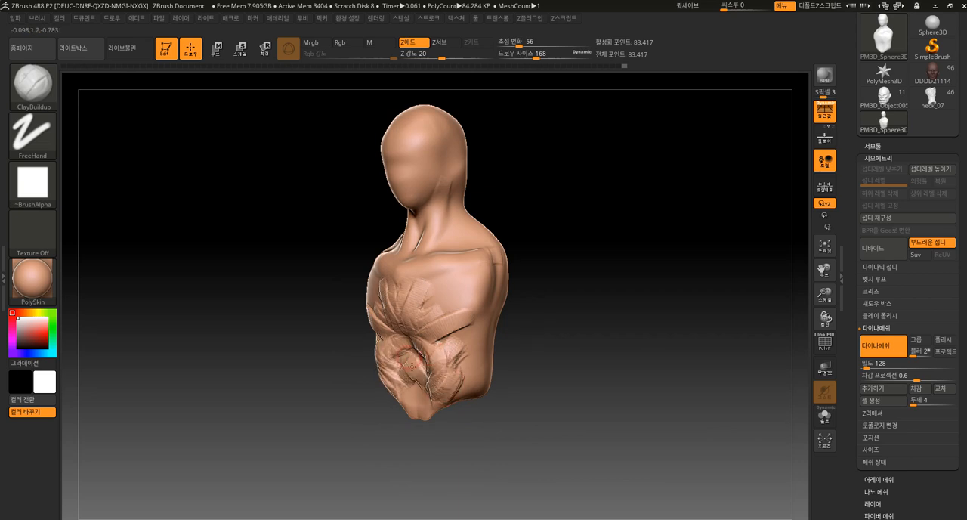
{"action": "left_click_drag", "start_coordinate": [378, 428], "coordinate": [395, 380]}
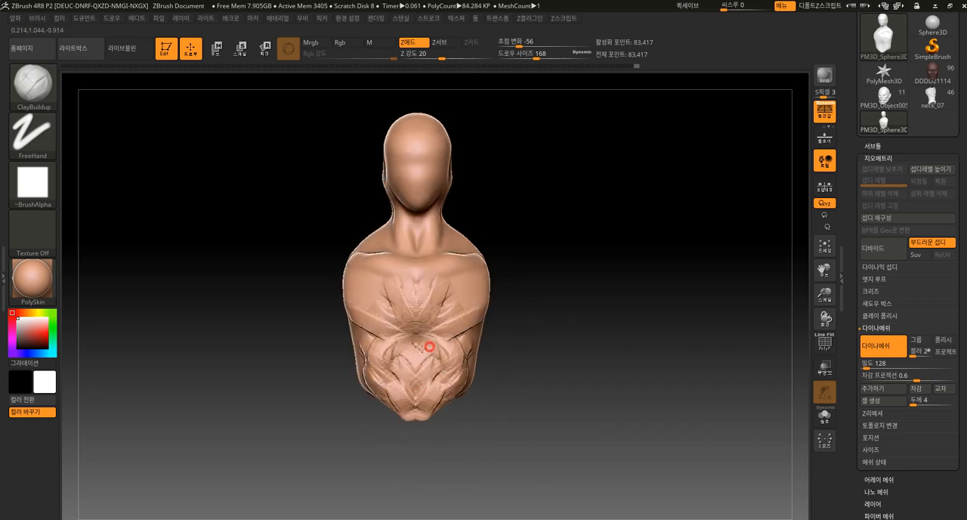
Add clay to the pectorals, the trapezius and the rounded shoulder muscles on both sides
{"action": "left_click_drag", "start_coordinate": [465, 310], "coordinate": [435, 271]}
{"action": "mouse_move", "coordinate": [449, 308]}
{"action": "left_mouse_down"}
{"action": "mouse_move", "coordinate": [440, 304]}
{"action": "mouse_move", "coordinate": [447, 283]}
{"action": "mouse_move", "coordinate": [468, 277]}
{"action": "left_mouse_up"}
{"action": "mouse_move", "coordinate": [593, 265]}
{"action": "left_mouse_down"}
{"action": "mouse_move", "coordinate": [527, 259]}
{"action": "mouse_move", "coordinate": [521, 199]}
{"action": "mouse_move", "coordinate": [506, 211]}
{"action": "left_mouse_up"}
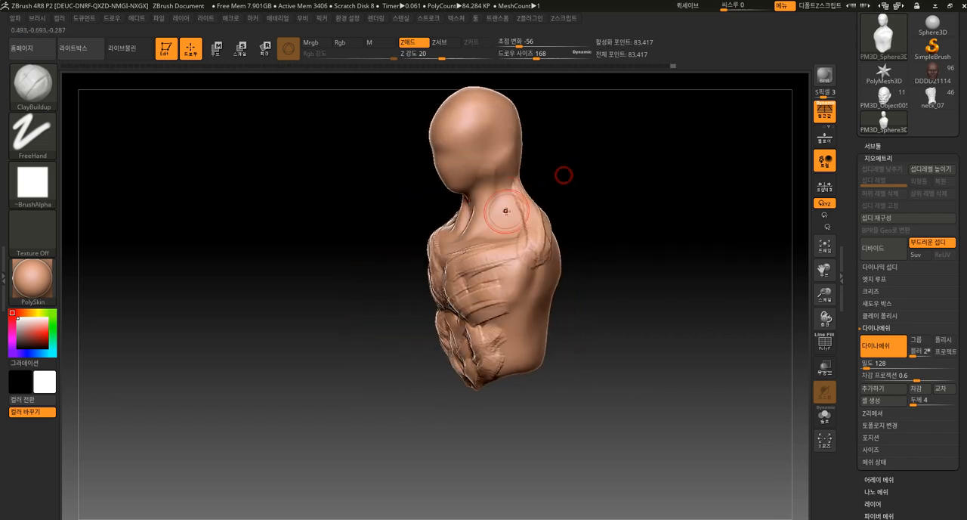
{"action": "left_click_drag", "start_coordinate": [631, 226], "coordinate": [595, 223]}
{"action": "mouse_move", "coordinate": [533, 253]}
{"action": "left_mouse_down"}
{"action": "mouse_move", "coordinate": [524, 238]}
{"action": "mouse_move", "coordinate": [541, 251]}
{"action": "left_mouse_up"}
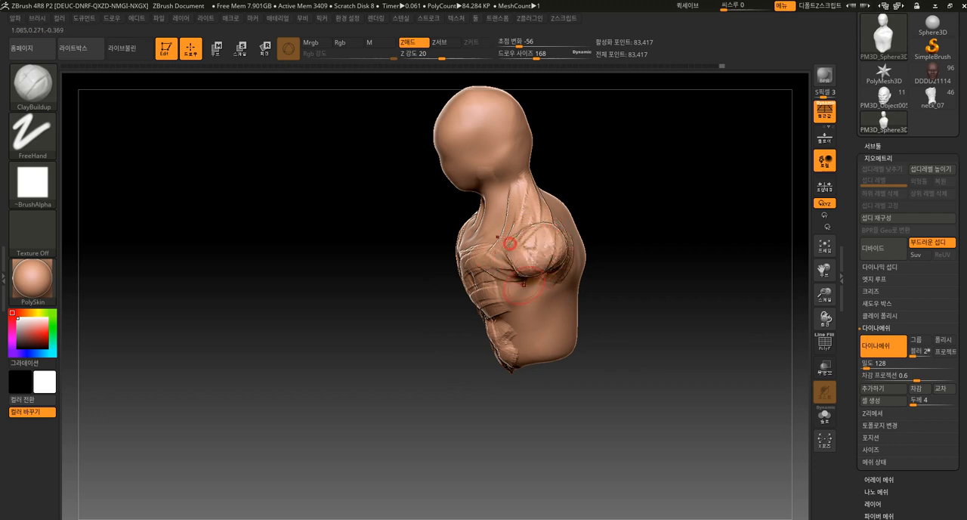
Smooth the clay strokes on the neck, chest, abdomen and shoulders
{"action": "left_click_drag", "start_coordinate": [412, 347], "coordinate": [457, 377]}
{"action": "mouse_move", "coordinate": [493, 243]}
{"action": "left_mouse_down", "text": "shift"}
{"action": "mouse_move", "coordinate": [505, 239]}
{"action": "mouse_move", "coordinate": [451, 372]}
{"action": "left_mouse_up", "text": "shift"}
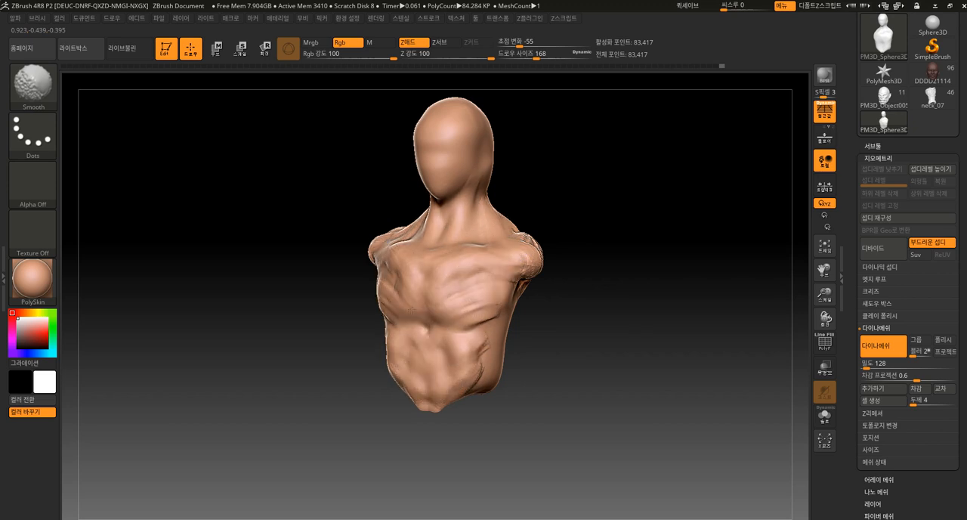
{"action": "mouse_move", "coordinate": [458, 406]}
{"action": "left_mouse_down"}
{"action": "mouse_move", "coordinate": [587, 270]}
{"action": "mouse_move", "coordinate": [557, 267]}
{"action": "left_mouse_up"}
Reshape the shoulders and upper back with the Move Topological brush at draw size 360 and smooth the shoulder creases
{"action": "key", "text": "b"}
{"action": "left_click", "coordinate": [331, 216]}
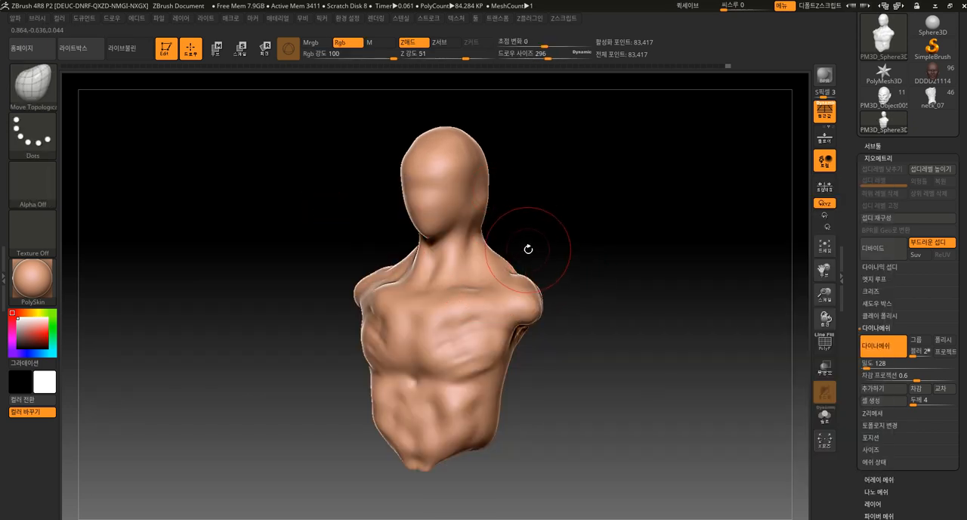
{"action": "left_click_drag", "start_coordinate": [550, 231], "coordinate": [586, 252]}
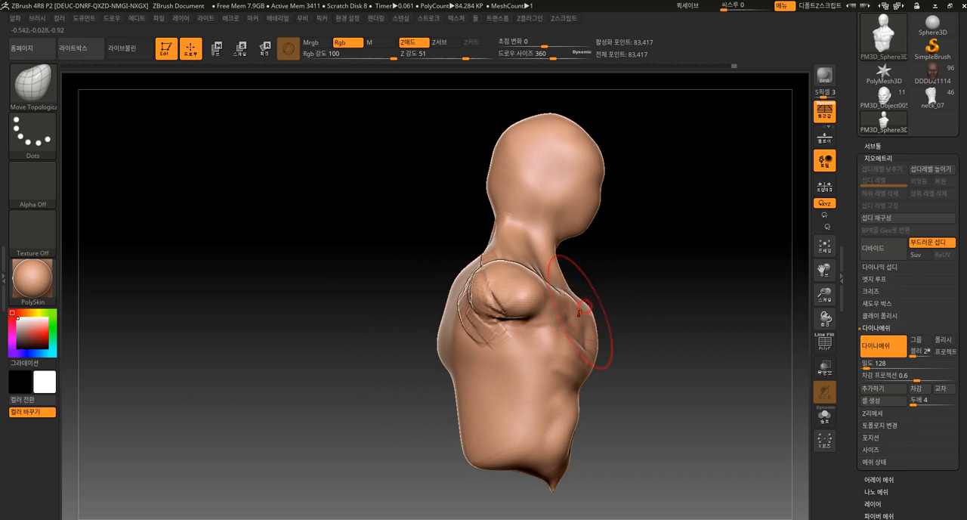
{"action": "left_click_drag", "start_coordinate": [500, 308], "coordinate": [479, 309], "text": "shift"}
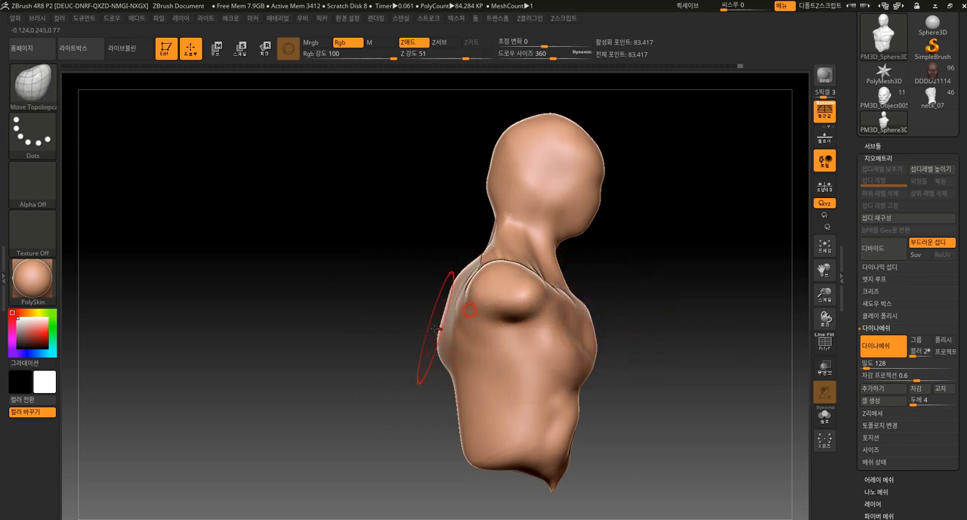
{"action": "left_click_drag", "start_coordinate": [512, 235], "coordinate": [489, 258], "text": "shift"}
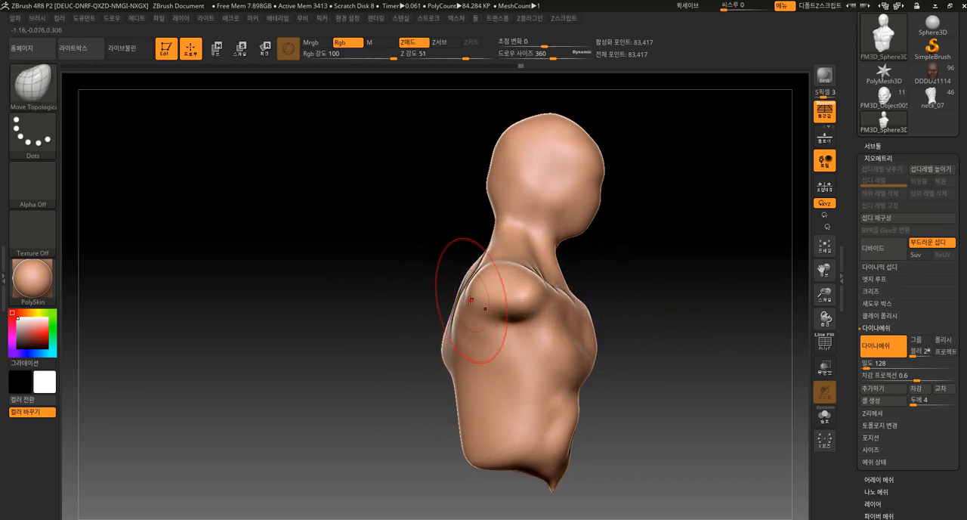
{"action": "left_click_drag", "start_coordinate": [470, 289], "coordinate": [459, 290]}
{"action": "left_click_drag", "start_coordinate": [593, 283], "coordinate": [496, 294]}
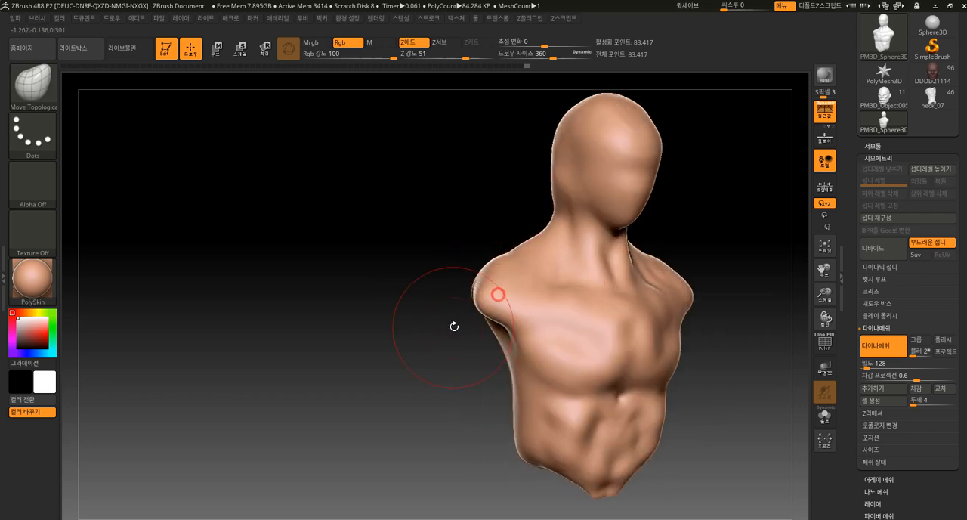
Reshape the waist and lower torso outline with the Move Topological brush at draw size 360
{"action": "left_click_drag", "start_coordinate": [453, 326], "coordinate": [393, 375]}
{"action": "left_click_drag", "start_coordinate": [484, 340], "coordinate": [548, 325], "text": "shift"}
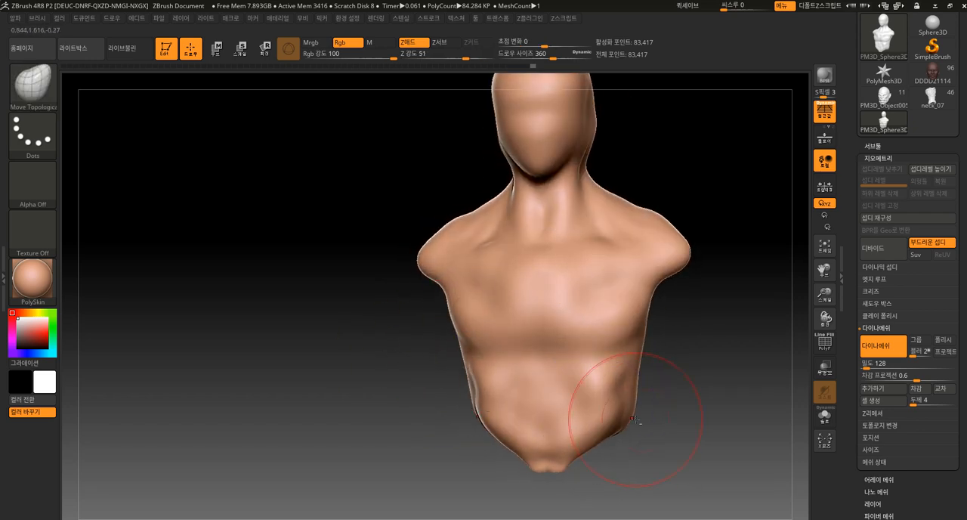
{"action": "left_click_drag", "start_coordinate": [626, 410], "coordinate": [647, 387]}
{"action": "left_click_drag", "start_coordinate": [604, 332], "coordinate": [591, 385], "text": "shift"}
{"action": "left_click_drag", "start_coordinate": [532, 427], "coordinate": [487, 395], "text": "alt"}
{"action": "left_click_drag", "start_coordinate": [537, 358], "coordinate": [523, 364]}
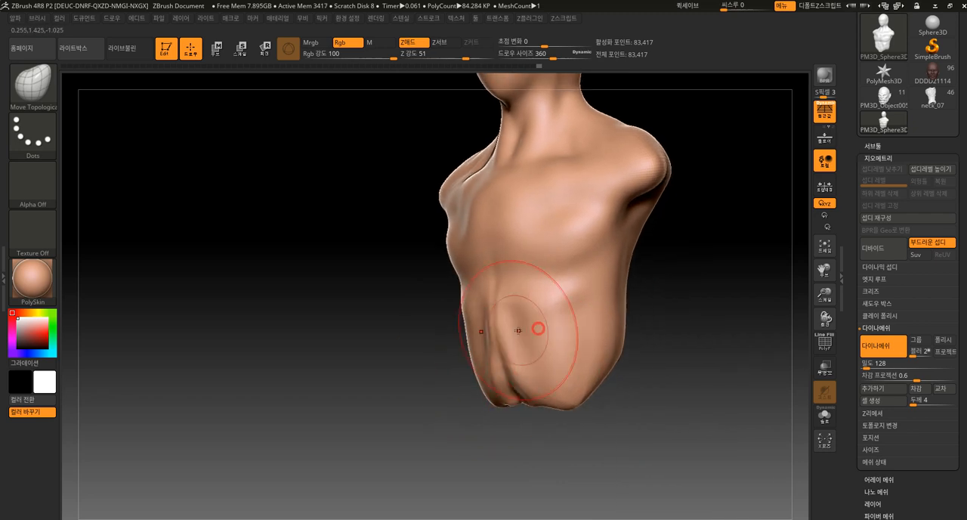
{"action": "left_click_drag", "start_coordinate": [455, 430], "coordinate": [531, 353], "text": "shift"}
{"action": "left_click_drag", "start_coordinate": [592, 352], "coordinate": [545, 347]}
{"action": "left_click_drag", "start_coordinate": [530, 351], "coordinate": [549, 345]}
Enlarge the Move Topological brush to draw size 464 and reshape the shoulders on both sides
{"action": "mouse_move", "coordinate": [542, 421]}
{"action": "left_mouse_down", "text": "alt"}
{"action": "mouse_move", "coordinate": [530, 400]}
{"action": "mouse_move", "coordinate": [617, 379]}
{"action": "mouse_move", "coordinate": [641, 269]}
{"action": "left_mouse_up", "text": "alt"}
{"action": "mouse_move", "coordinate": [656, 235]}
{"action": "left_mouse_down"}
{"action": "mouse_move", "coordinate": [630, 232]}
{"action": "mouse_move", "coordinate": [653, 215]}
{"action": "mouse_move", "coordinate": [621, 272]}
{"action": "mouse_move", "coordinate": [593, 283]}
{"action": "left_mouse_up"}
{"action": "key", "text": "bracketright"}
{"action": "key", "text": "bracketright"}
{"action": "mouse_move", "coordinate": [551, 219]}
{"action": "left_mouse_down"}
{"action": "mouse_move", "coordinate": [597, 205]}
{"action": "mouse_move", "coordinate": [608, 216]}
{"action": "mouse_move", "coordinate": [619, 200]}
{"action": "mouse_move", "coordinate": [556, 190]}
{"action": "mouse_move", "coordinate": [526, 143]}
{"action": "mouse_move", "coordinate": [421, 343]}
{"action": "mouse_move", "coordinate": [517, 305]}
{"action": "mouse_move", "coordinate": [641, 235]}
{"action": "left_mouse_up"}
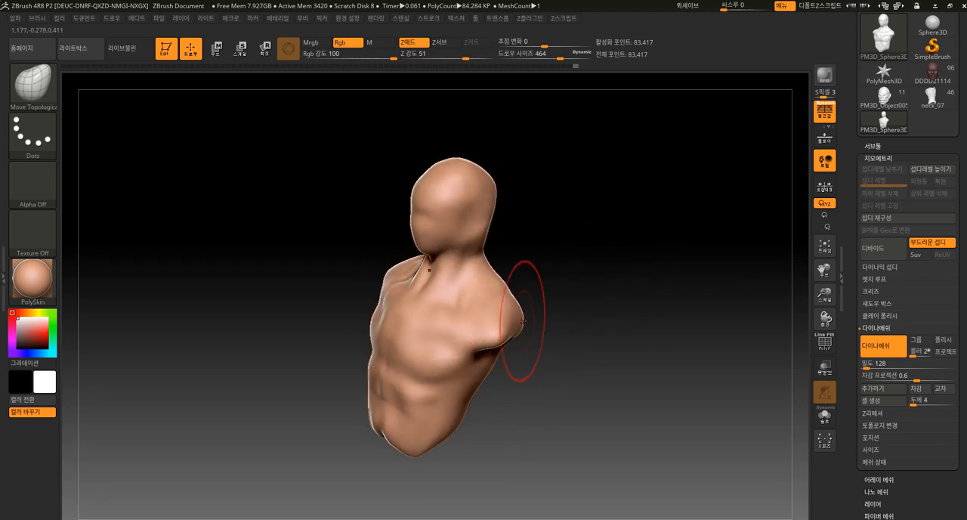
{"action": "mouse_move", "coordinate": [521, 323]}
{"action": "left_mouse_down"}
{"action": "mouse_move", "coordinate": [571, 367]}
{"action": "mouse_move", "coordinate": [565, 381]}
{"action": "mouse_move", "coordinate": [525, 407]}
{"action": "mouse_move", "coordinate": [524, 350]}
{"action": "mouse_move", "coordinate": [483, 373]}
{"action": "left_mouse_up"}
{"action": "mouse_move", "coordinate": [483, 375]}
{"action": "left_mouse_down", "text": "shift"}
{"action": "mouse_move", "coordinate": [479, 360]}
{"action": "mouse_move", "coordinate": [498, 367]}
{"action": "left_mouse_up", "text": "shift"}
{"action": "left_click_drag", "start_coordinate": [568, 305], "coordinate": [568, 342], "text": "alt"}
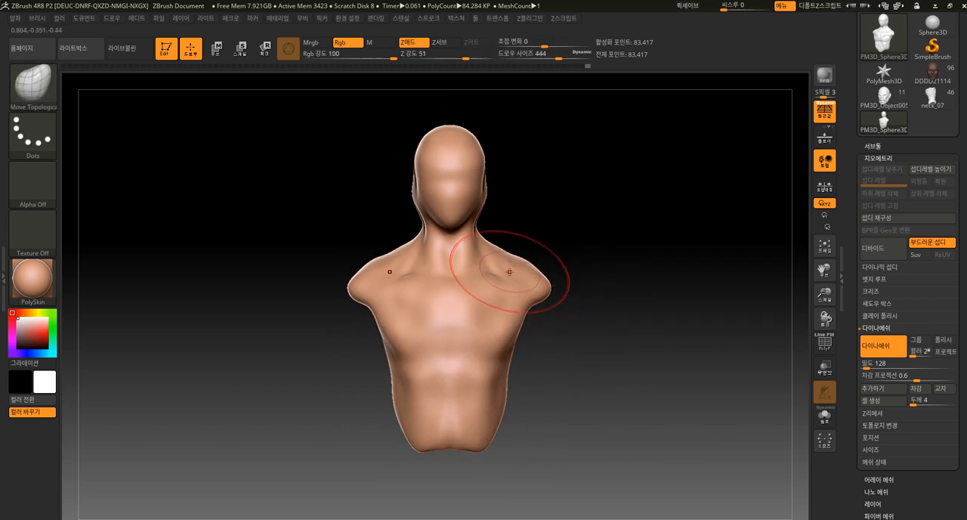
Refine the slopes between neck and shoulders with Move Topological at draw size 300 and smooth the neck sides
{"action": "left_click_drag", "start_coordinate": [508, 255], "coordinate": [505, 302]}
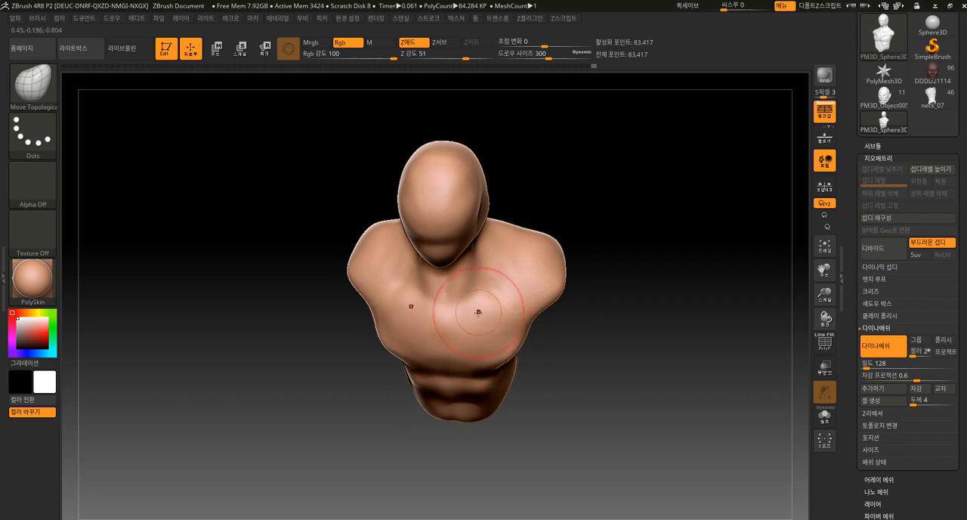
{"action": "left_click_drag", "start_coordinate": [528, 215], "coordinate": [490, 291]}
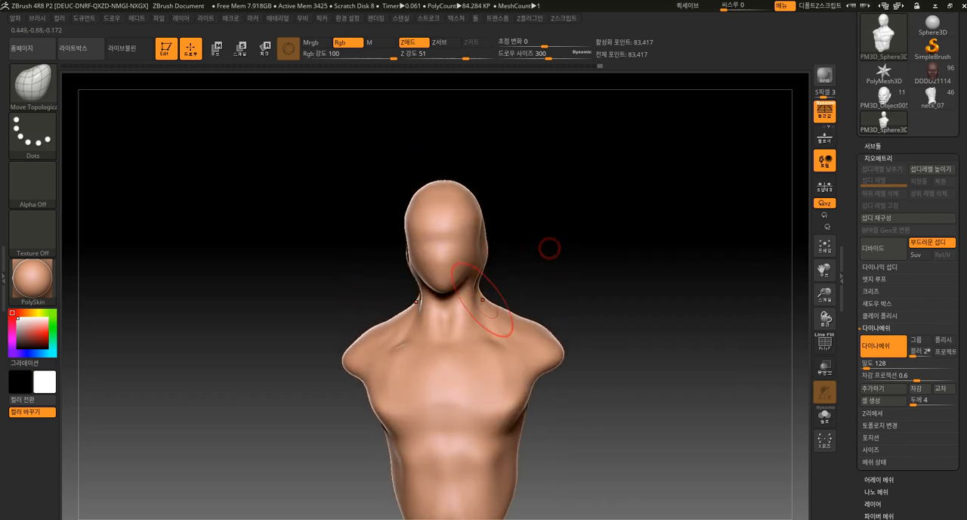
{"action": "key", "text": "shift"}
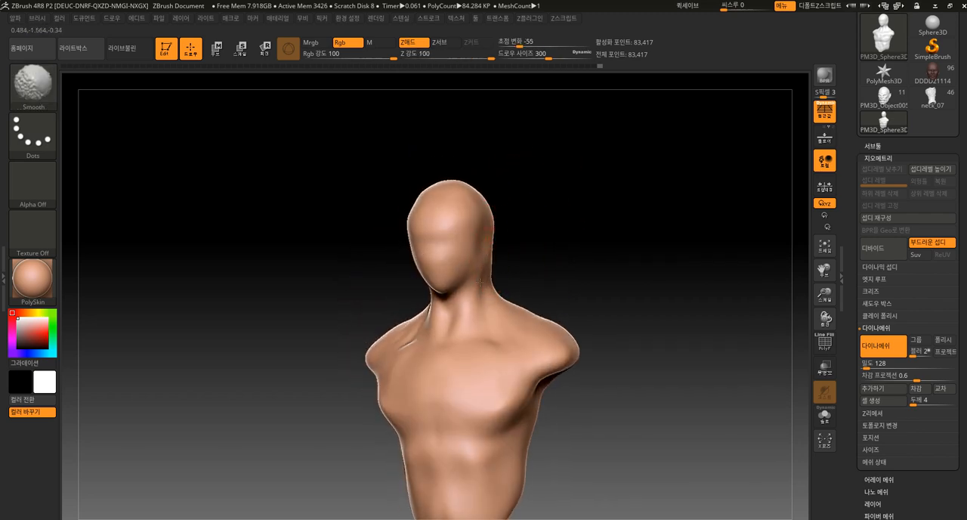
{"action": "left_click_drag", "start_coordinate": [484, 321], "coordinate": [545, 288], "text": "shift"}
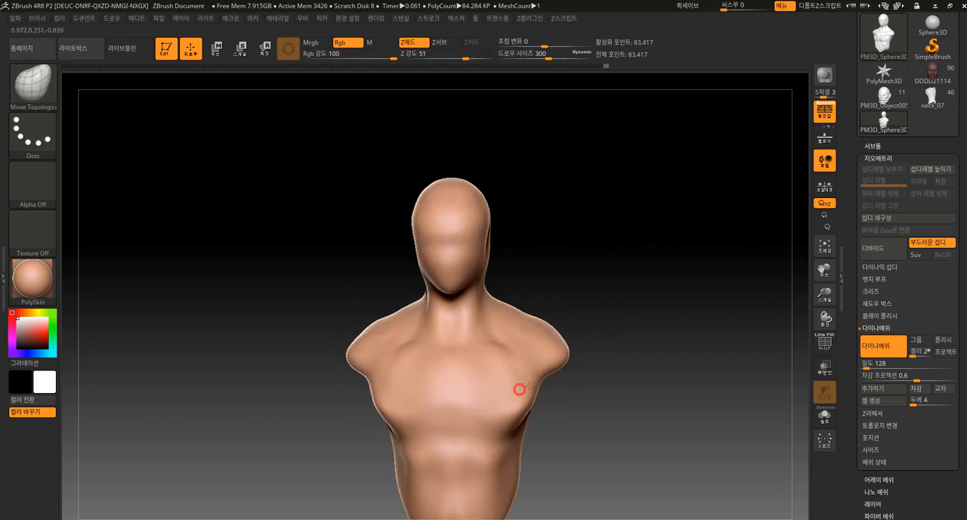
Push the outer pectorals into fuller forms below the shoulders with Move Topological and smooth the chest
{"action": "mouse_move", "coordinate": [541, 411]}
{"action": "left_mouse_down", "text": "alt"}
{"action": "mouse_move", "coordinate": [538, 348]}
{"action": "mouse_move", "coordinate": [527, 352]}
{"action": "left_mouse_up", "text": "alt"}
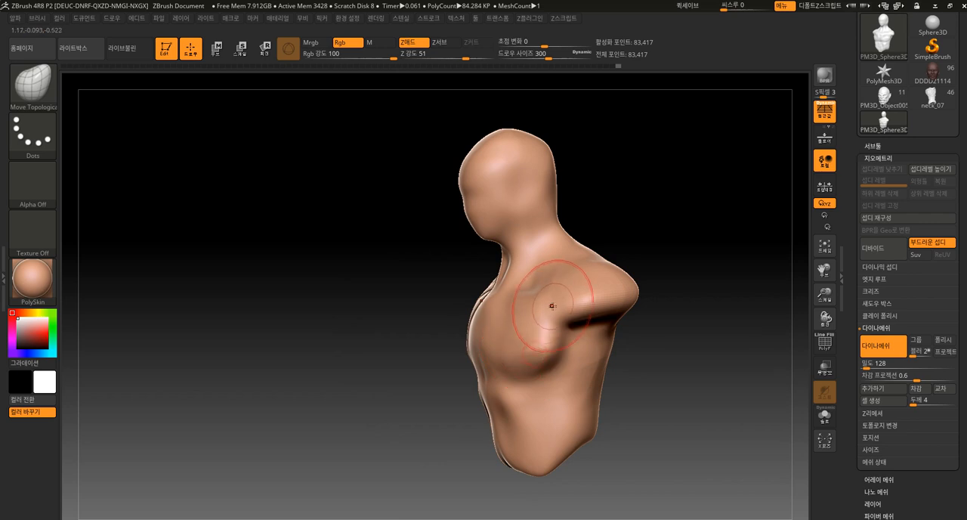
{"action": "left_click_drag", "start_coordinate": [625, 235], "coordinate": [520, 323], "text": "shift"}
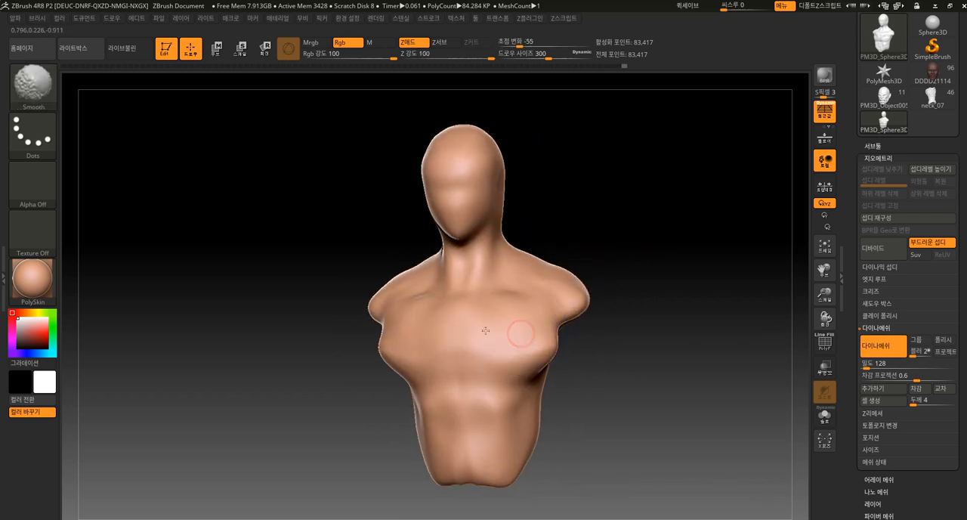
{"action": "left_click_drag", "start_coordinate": [538, 233], "coordinate": [604, 228]}
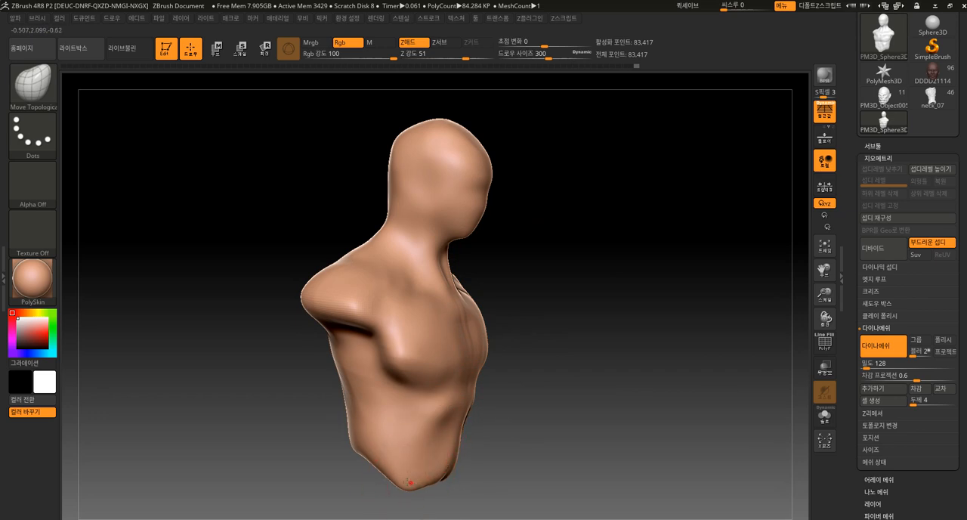
{"action": "left_click_drag", "start_coordinate": [498, 363], "coordinate": [445, 330]}
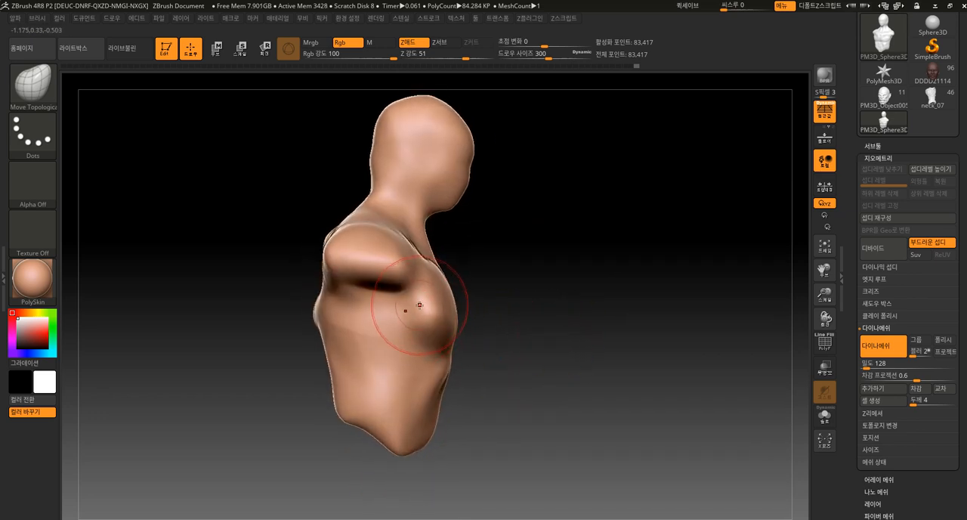
{"action": "mouse_move", "coordinate": [259, 322]}
{"action": "left_mouse_down"}
{"action": "mouse_move", "coordinate": [239, 334]}
{"action": "mouse_move", "coordinate": [304, 248]}
{"action": "mouse_move", "coordinate": [320, 243]}
{"action": "mouse_move", "coordinate": [328, 277]}
{"action": "mouse_move", "coordinate": [318, 388]}
{"action": "mouse_move", "coordinate": [326, 410]}
{"action": "mouse_move", "coordinate": [343, 406]}
{"action": "left_mouse_up"}
{"action": "mouse_move", "coordinate": [311, 346]}
{"action": "left_mouse_down", "text": "shift"}
{"action": "mouse_move", "coordinate": [307, 337]}
{"action": "mouse_move", "coordinate": [259, 388]}
{"action": "mouse_move", "coordinate": [395, 302]}
{"action": "mouse_move", "coordinate": [428, 315]}
{"action": "left_mouse_up", "text": "shift"}
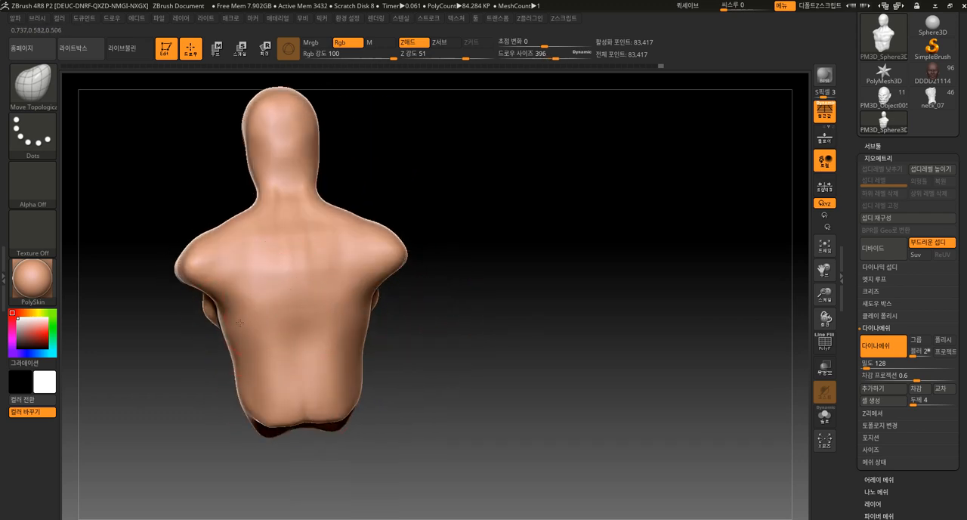
Reshape the sides and profile of the upper back with Move Topological at draw sizes 396 and 476
{"action": "left_click_drag", "start_coordinate": [238, 325], "coordinate": [225, 325]}
{"action": "mouse_move", "coordinate": [205, 396]}
{"action": "left_mouse_down", "text": "alt"}
{"action": "mouse_move", "coordinate": [231, 382]}
{"action": "mouse_move", "coordinate": [284, 310]}
{"action": "left_mouse_up", "text": "alt"}
{"action": "left_click_drag", "start_coordinate": [345, 313], "coordinate": [292, 399]}
{"action": "left_click_drag", "start_coordinate": [298, 451], "coordinate": [399, 353]}
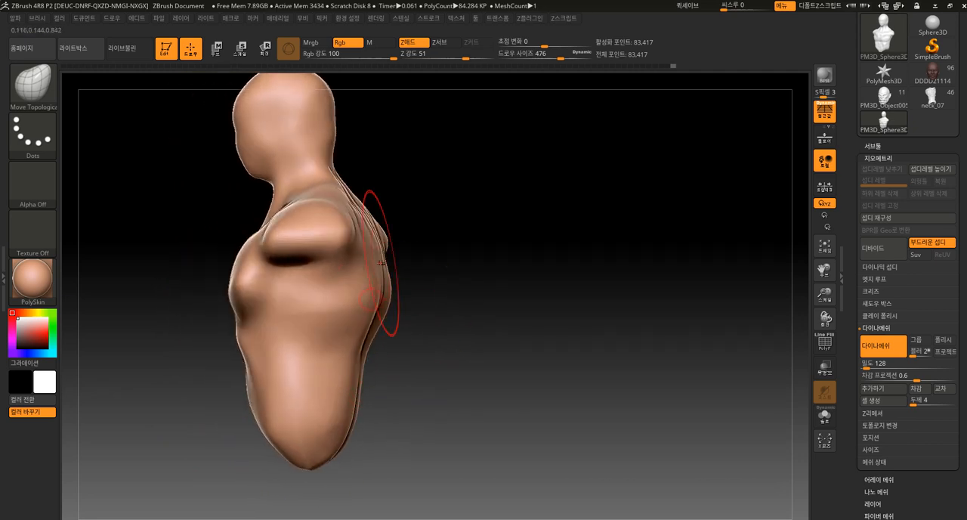
{"action": "mouse_move", "coordinate": [394, 194]}
{"action": "left_mouse_down"}
{"action": "mouse_move", "coordinate": [431, 188]}
{"action": "mouse_move", "coordinate": [433, 206]}
{"action": "mouse_move", "coordinate": [474, 242]}
{"action": "left_mouse_up"}
{"action": "left_click_drag", "start_coordinate": [345, 238], "coordinate": [330, 249]}
{"action": "left_click_drag", "start_coordinate": [438, 311], "coordinate": [436, 316], "text": "alt"}
{"action": "left_click_drag", "start_coordinate": [379, 305], "coordinate": [370, 320]}
Build up the inner and lower pectorals toward the shoulders with ClayBuildup at draw size 116 and remesh the DynaMesh
{"action": "key", "text": "b"}
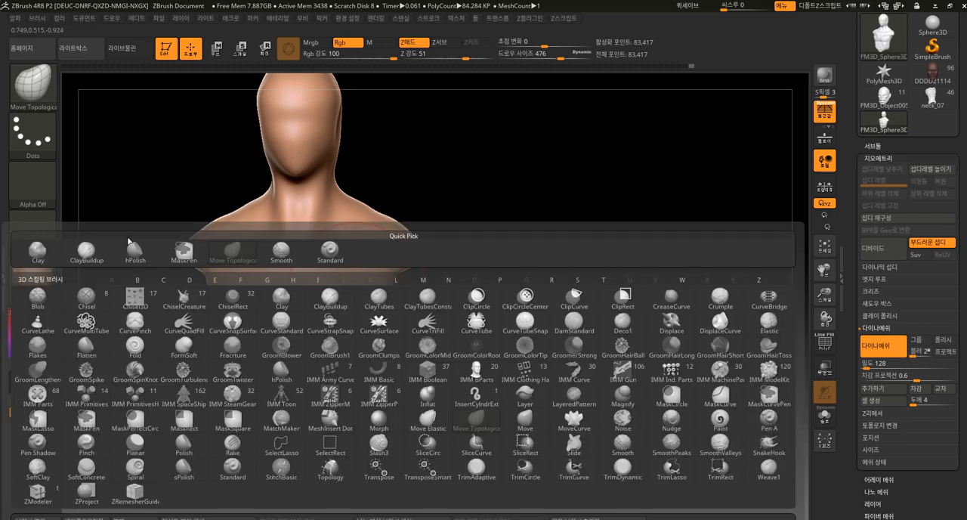
{"action": "left_click", "coordinate": [86, 249]}
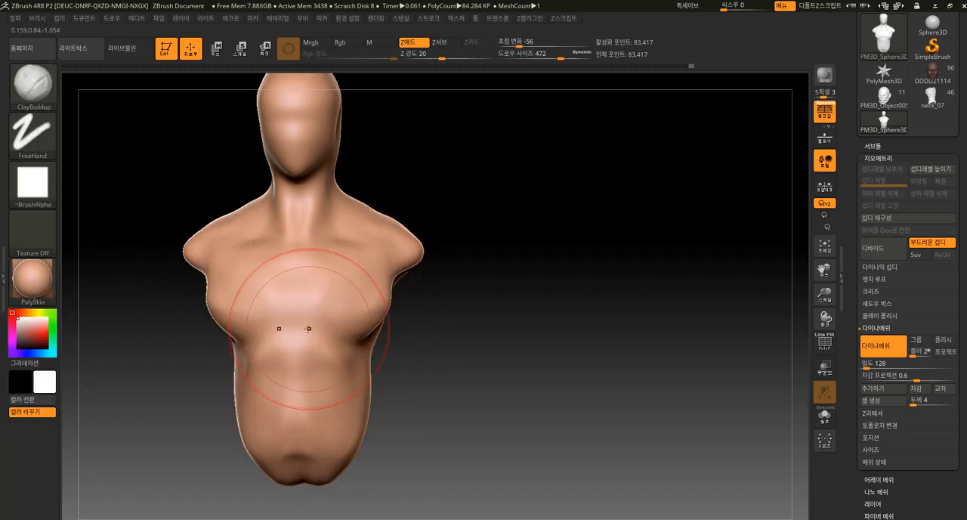
{"action": "key", "text": "bracketleft"}
{"action": "key", "text": "bracketleft"}
{"action": "key", "text": "bracketleft"}
{"action": "key", "text": "bracketleft"}
{"action": "mouse_move", "coordinate": [307, 272]}
{"action": "left_mouse_down"}
{"action": "mouse_move", "coordinate": [308, 257]}
{"action": "mouse_move", "coordinate": [303, 304]}
{"action": "left_mouse_up"}
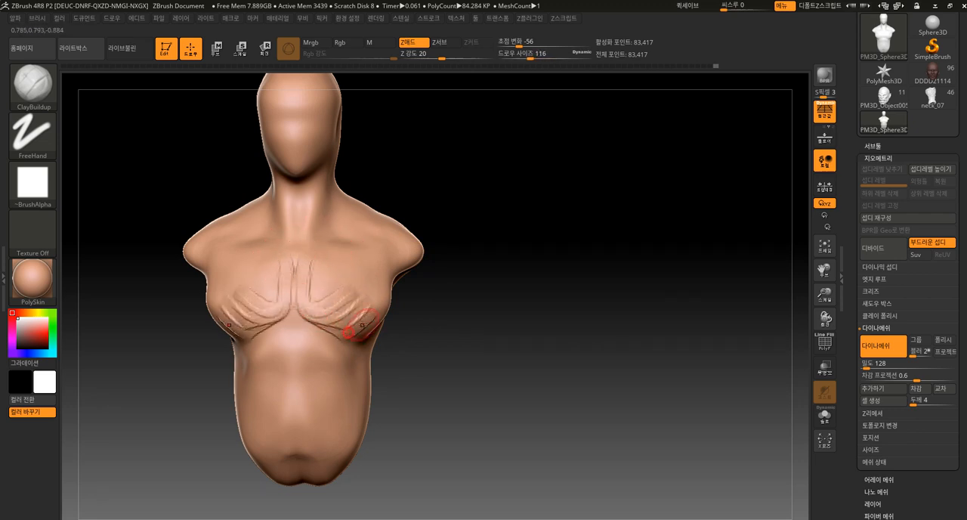
{"action": "left_click_drag", "start_coordinate": [402, 262], "coordinate": [299, 302]}
{"action": "left_click_drag", "start_coordinate": [432, 287], "coordinate": [443, 289]}
{"action": "left_click_drag", "start_coordinate": [393, 253], "coordinate": [406, 261]}
{"action": "mouse_move", "coordinate": [483, 284]}
{"action": "left_mouse_down"}
{"action": "mouse_move", "coordinate": [415, 262]}
{"action": "mouse_move", "coordinate": [445, 273]}
{"action": "mouse_move", "coordinate": [505, 265]}
{"action": "mouse_move", "coordinate": [504, 285]}
{"action": "left_mouse_up"}
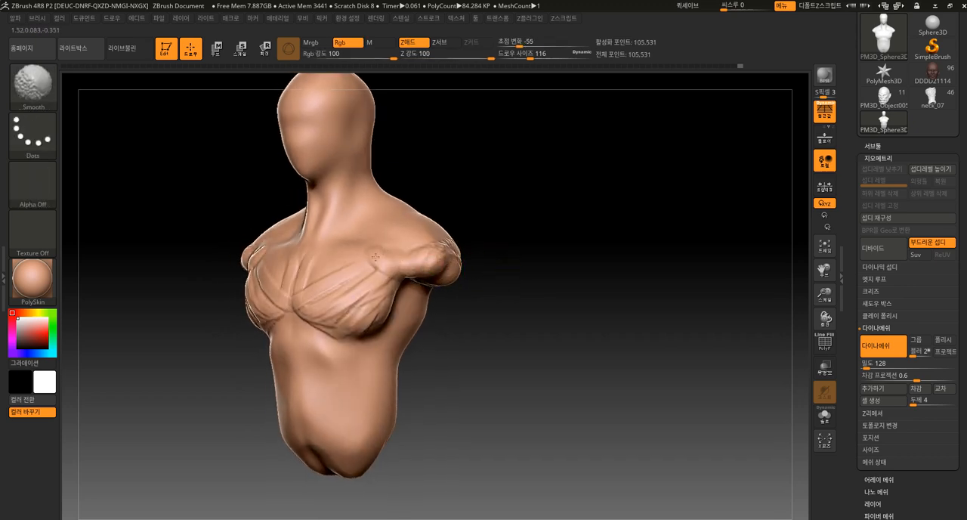
Add ClayBuildup strokes fanning from the collarbones down over the upper pectorals
{"action": "mouse_move", "coordinate": [370, 246]}
{"action": "left_mouse_down"}
{"action": "mouse_move", "coordinate": [399, 294]}
{"action": "mouse_move", "coordinate": [391, 298]}
{"action": "left_mouse_up"}
{"action": "left_click_drag", "start_coordinate": [342, 243], "coordinate": [377, 304]}
{"action": "left_click_drag", "start_coordinate": [332, 242], "coordinate": [370, 312]}
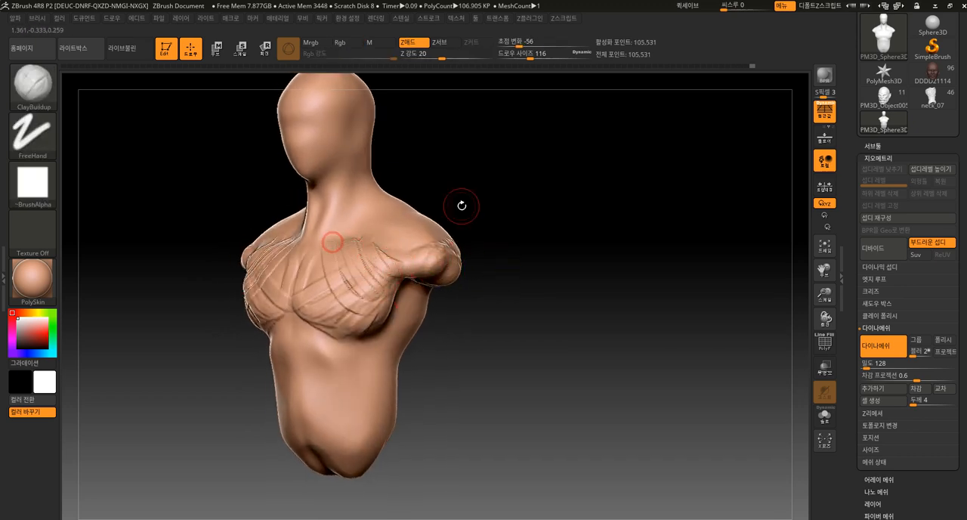
{"action": "left_click_drag", "start_coordinate": [474, 226], "coordinate": [503, 238]}
{"action": "left_click_drag", "start_coordinate": [345, 307], "coordinate": [379, 364]}
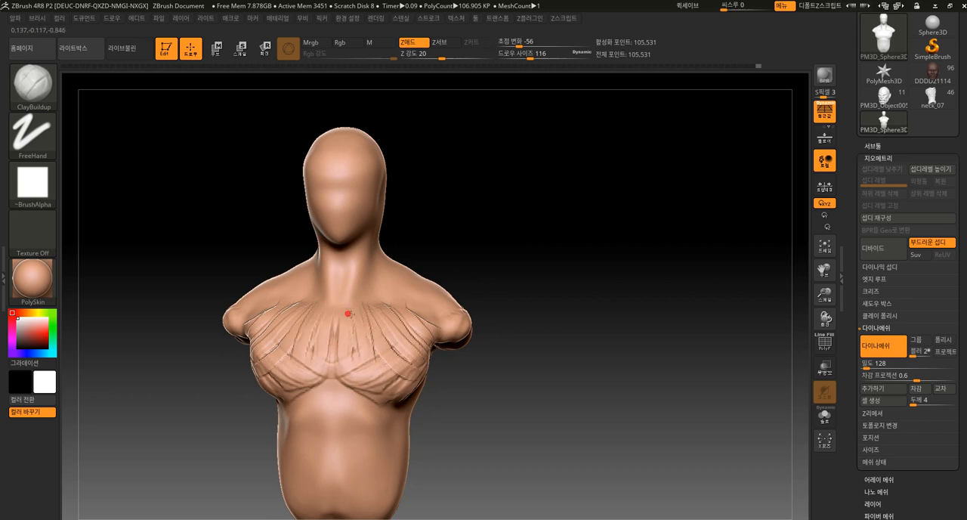
Add clay along the collarbones and smooth the strokes across the chest
{"action": "left_click_drag", "start_coordinate": [432, 234], "coordinate": [428, 240]}
{"action": "mouse_move", "coordinate": [353, 307]}
{"action": "left_mouse_down"}
{"action": "mouse_move", "coordinate": [367, 291]}
{"action": "mouse_move", "coordinate": [422, 293]}
{"action": "left_mouse_up"}
{"action": "left_click_drag", "start_coordinate": [490, 248], "coordinate": [498, 231]}
{"action": "key", "text": "shift"}
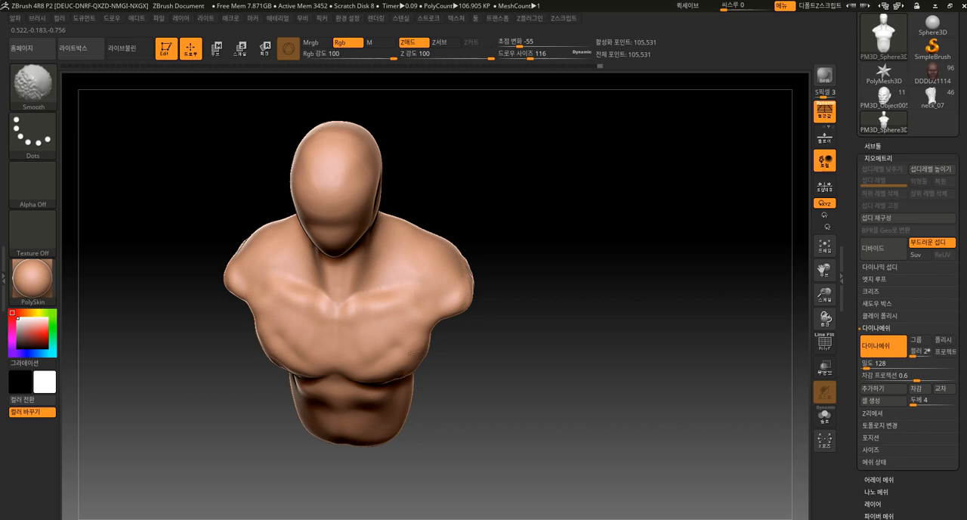
{"action": "left_click_drag", "start_coordinate": [449, 370], "coordinate": [467, 389]}
Build up the front and outer sides of the shoulder muscles with ClayBuildup strokes
{"action": "left_click_drag", "start_coordinate": [487, 356], "coordinate": [498, 329]}
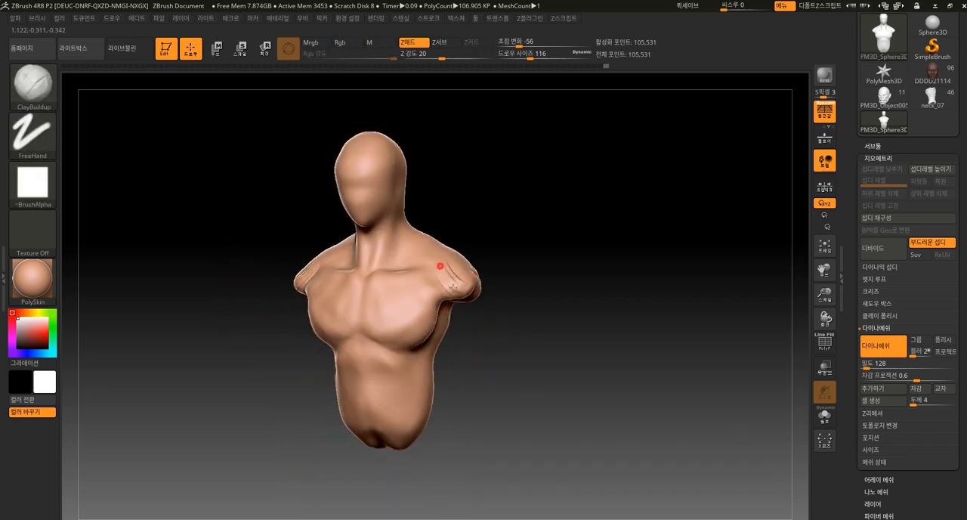
{"action": "left_click_drag", "start_coordinate": [567, 300], "coordinate": [510, 289]}
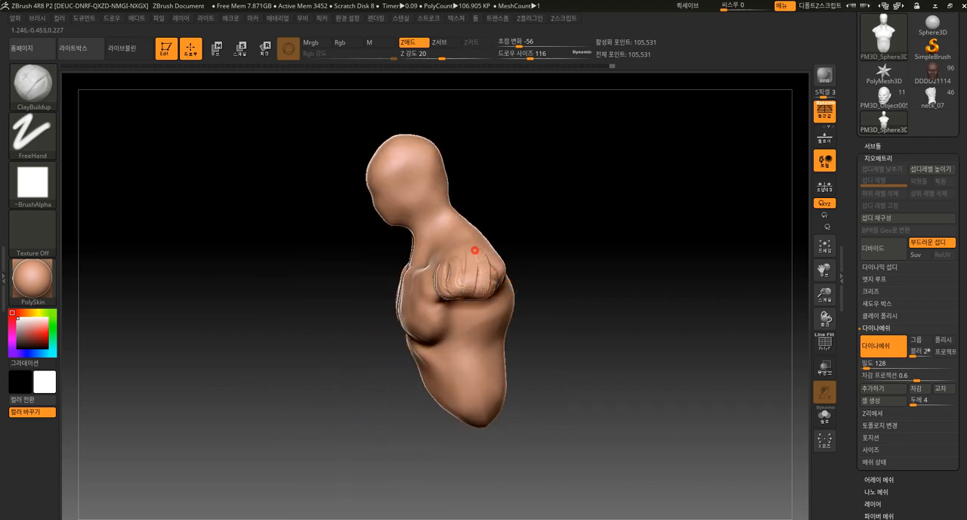
{"action": "left_click_drag", "start_coordinate": [474, 250], "coordinate": [494, 247]}
{"action": "mouse_move", "coordinate": [565, 261]}
{"action": "left_mouse_down"}
{"action": "mouse_move", "coordinate": [509, 238]}
{"action": "mouse_move", "coordinate": [484, 286]}
{"action": "left_mouse_up"}
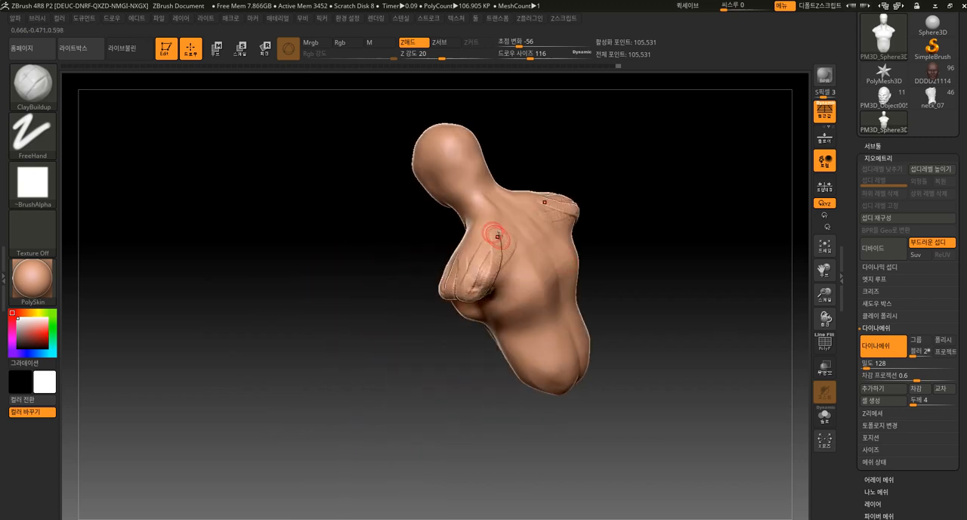
Add ClayBuildup strokes over the rear shoulders, the trapezius and the upper back
{"action": "left_click_drag", "start_coordinate": [505, 236], "coordinate": [482, 288]}
{"action": "left_click_drag", "start_coordinate": [488, 216], "coordinate": [476, 258]}
{"action": "left_click_drag", "start_coordinate": [475, 186], "coordinate": [470, 227]}
{"action": "left_click_drag", "start_coordinate": [552, 164], "coordinate": [515, 173]}
{"action": "mouse_move", "coordinate": [486, 185]}
{"action": "left_mouse_down"}
{"action": "mouse_move", "coordinate": [478, 243]}
{"action": "mouse_move", "coordinate": [533, 259]}
{"action": "left_mouse_up"}
{"action": "mouse_move", "coordinate": [478, 231]}
{"action": "left_mouse_down"}
{"action": "mouse_move", "coordinate": [508, 228]}
{"action": "mouse_move", "coordinate": [545, 272]}
{"action": "left_mouse_up"}
{"action": "left_click_drag", "start_coordinate": [490, 252], "coordinate": [544, 283]}
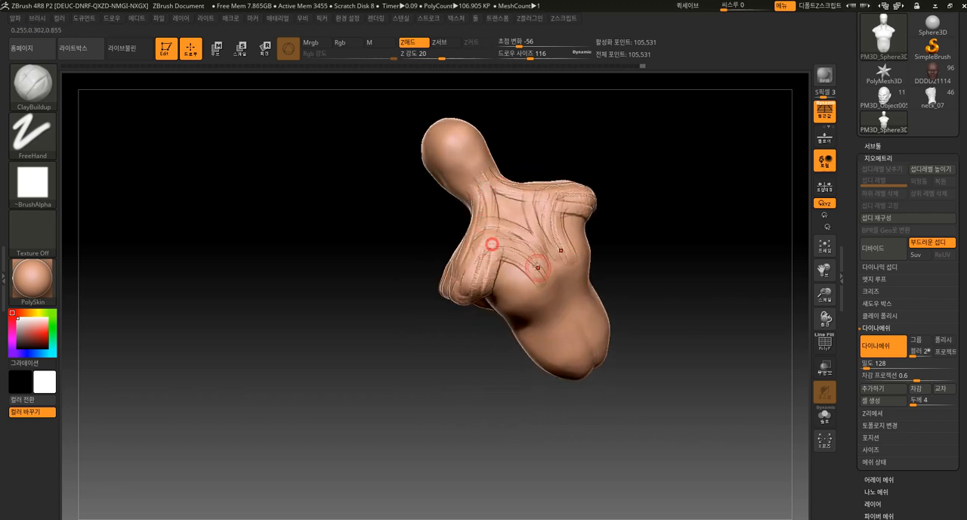
Build up the shoulder blades and outer back muscles with clay, undoing one misplaced stroke
{"action": "mouse_move", "coordinate": [481, 237]}
{"action": "left_mouse_down"}
{"action": "mouse_move", "coordinate": [542, 262]}
{"action": "mouse_move", "coordinate": [512, 288]}
{"action": "mouse_move", "coordinate": [522, 281]}
{"action": "left_mouse_up"}
{"action": "key", "text": "ctrl+z"}
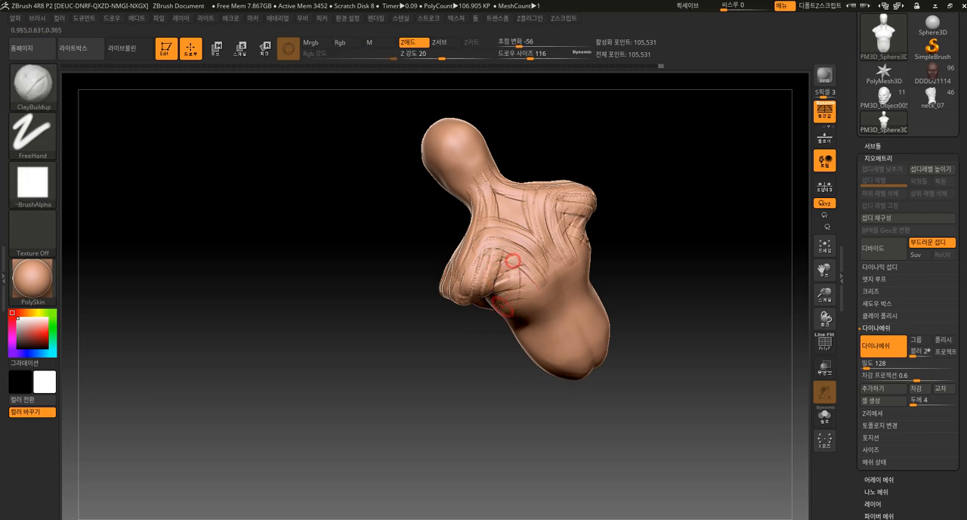
{"action": "mouse_move", "coordinate": [519, 320]}
{"action": "right_mouse_down"}
{"action": "mouse_move", "coordinate": [495, 322]}
{"action": "mouse_move", "coordinate": [519, 341]}
{"action": "right_mouse_up"}
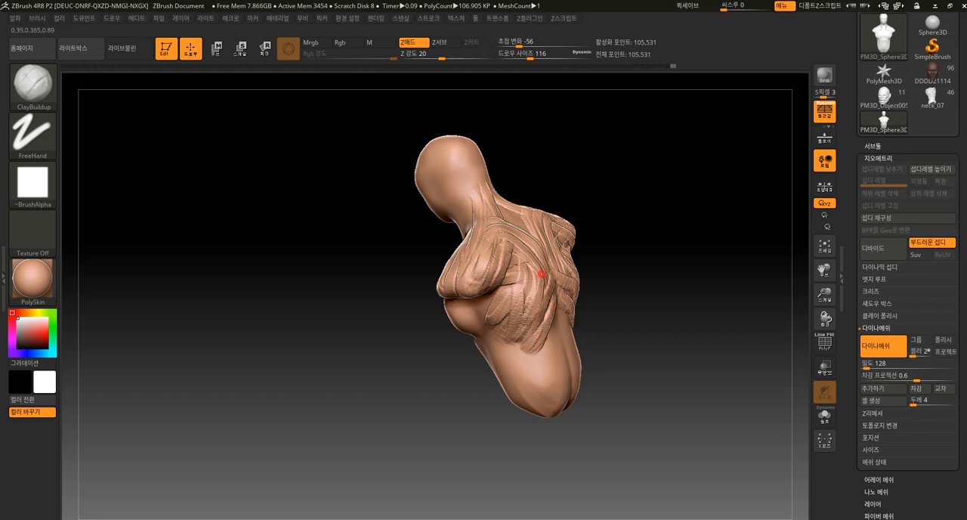
Smooth the pectorals, shoulders and side back muscles and remesh the bust with DynaMesh
{"action": "mouse_move", "coordinate": [589, 212]}
{"action": "left_mouse_down"}
{"action": "mouse_move", "coordinate": [623, 192]}
{"action": "mouse_move", "coordinate": [619, 257]}
{"action": "left_mouse_up"}
{"action": "mouse_move", "coordinate": [490, 302]}
{"action": "left_mouse_down"}
{"action": "mouse_move", "coordinate": [474, 334]}
{"action": "mouse_move", "coordinate": [366, 361]}
{"action": "left_mouse_up"}
{"action": "mouse_move", "coordinate": [474, 310]}
{"action": "left_mouse_down"}
{"action": "mouse_move", "coordinate": [459, 348]}
{"action": "mouse_move", "coordinate": [482, 318]}
{"action": "left_mouse_up"}
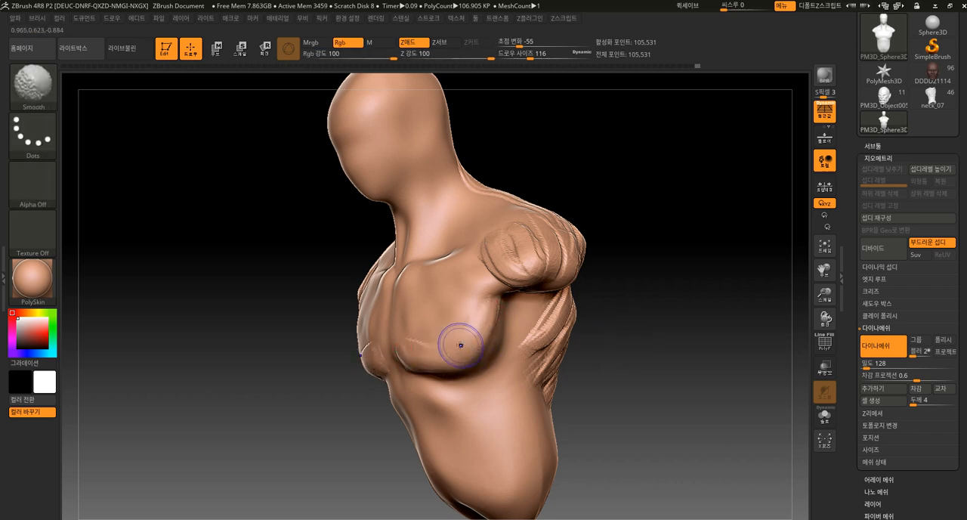
{"action": "mouse_move", "coordinate": [619, 328]}
{"action": "left_mouse_down"}
{"action": "mouse_move", "coordinate": [626, 307]}
{"action": "mouse_move", "coordinate": [627, 324]}
{"action": "mouse_move", "coordinate": [639, 325]}
{"action": "left_mouse_up"}
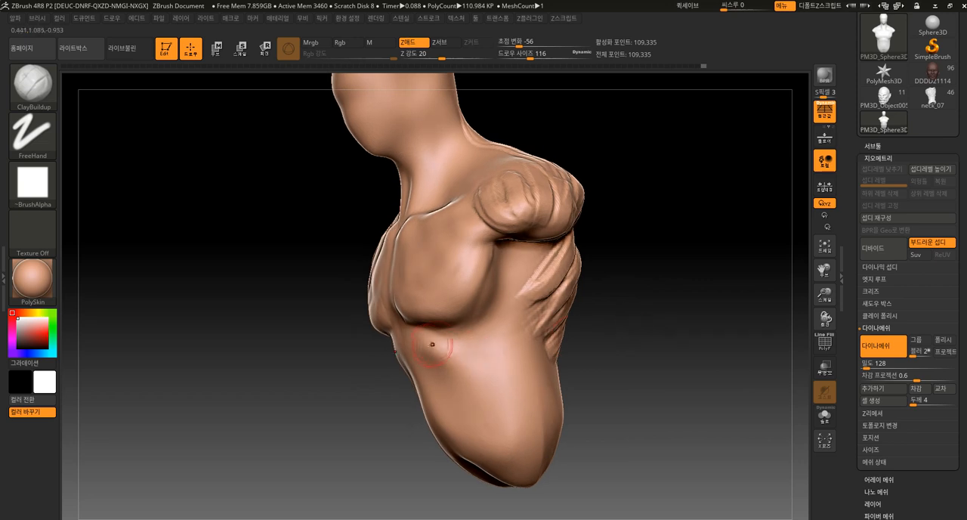
Sculpt the rib cage arch below the pectorals and fill the flanks with ClayBuildup strokes
{"action": "left_click_drag", "start_coordinate": [405, 348], "coordinate": [424, 347]}
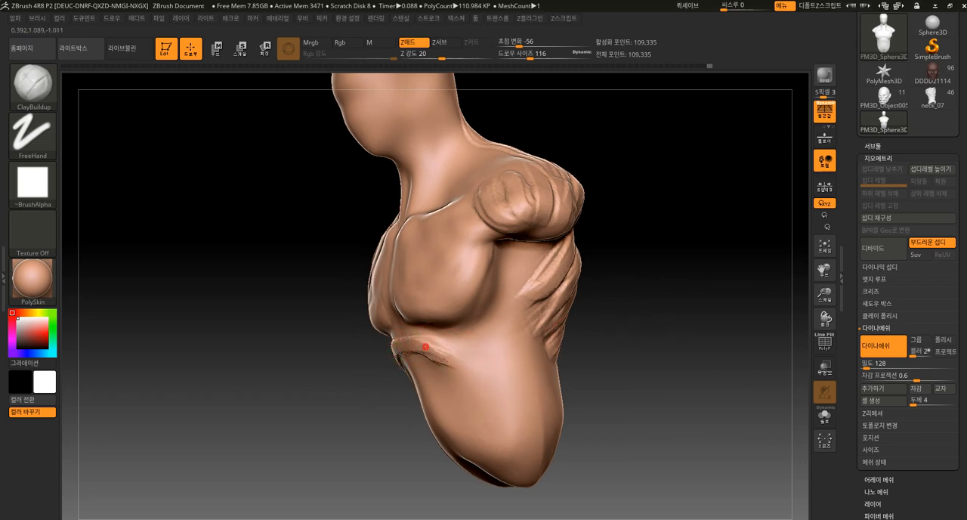
{"action": "left_click_drag", "start_coordinate": [457, 379], "coordinate": [493, 399]}
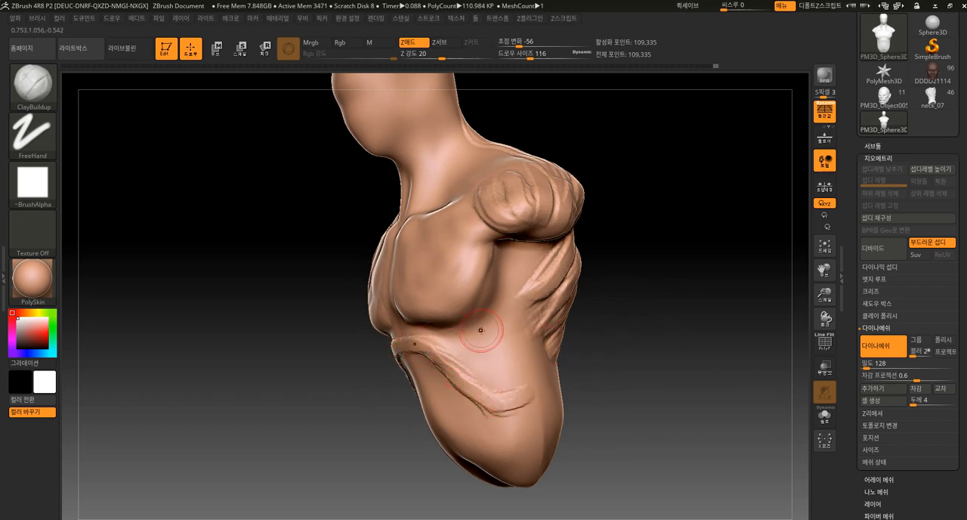
{"action": "mouse_move", "coordinate": [481, 339]}
{"action": "left_mouse_down"}
{"action": "mouse_move", "coordinate": [503, 371]}
{"action": "mouse_move", "coordinate": [487, 352]}
{"action": "mouse_move", "coordinate": [516, 335]}
{"action": "mouse_move", "coordinate": [513, 370]}
{"action": "mouse_move", "coordinate": [485, 321]}
{"action": "mouse_move", "coordinate": [467, 349]}
{"action": "mouse_move", "coordinate": [480, 389]}
{"action": "left_mouse_up"}
{"action": "left_click_drag", "start_coordinate": [565, 346], "coordinate": [588, 334]}
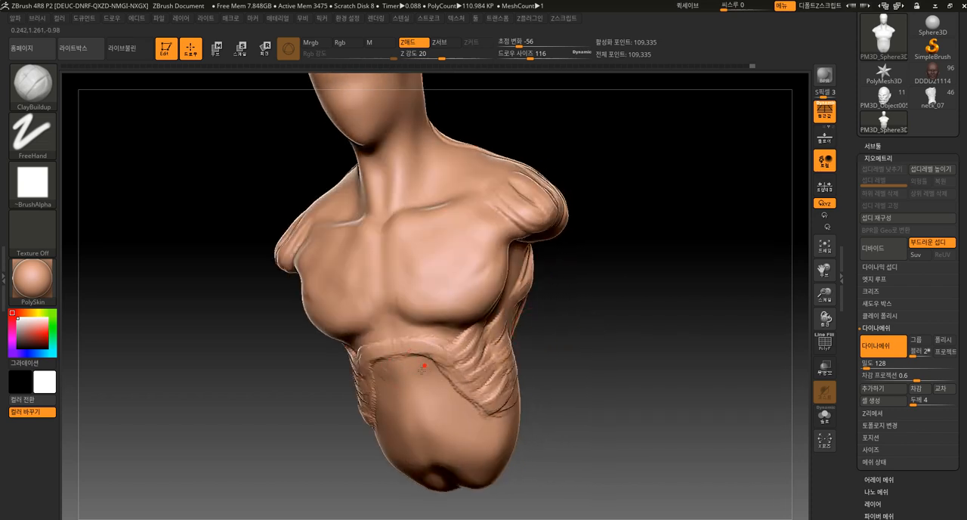
Fill the upper abdomen below the rib arch with clay and smooth the abdomen and rib strokes
{"action": "mouse_move", "coordinate": [421, 381]}
{"action": "left_mouse_down"}
{"action": "mouse_move", "coordinate": [419, 367]}
{"action": "mouse_move", "coordinate": [424, 379]}
{"action": "mouse_move", "coordinate": [429, 370]}
{"action": "left_mouse_up"}
{"action": "mouse_move", "coordinate": [400, 382]}
{"action": "left_mouse_down", "text": "shift"}
{"action": "mouse_move", "coordinate": [428, 353]}
{"action": "mouse_move", "coordinate": [469, 366]}
{"action": "left_mouse_up", "text": "shift"}
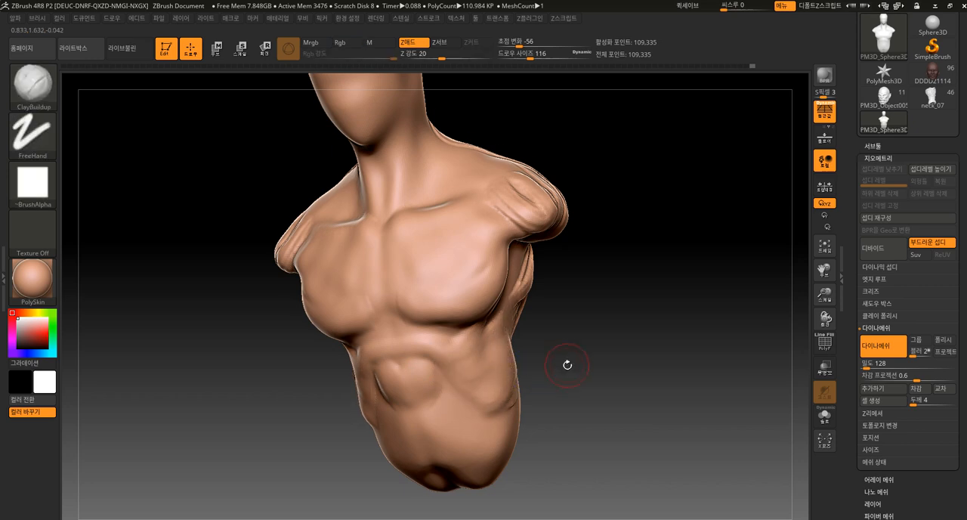
Build up clay along the side ribs, side back muscles and outer pectoral, and smooth the strokes
{"action": "left_click_drag", "start_coordinate": [567, 365], "coordinate": [528, 354]}
{"action": "left_click_drag", "start_coordinate": [563, 318], "coordinate": [519, 311]}
{"action": "left_click_drag", "start_coordinate": [507, 278], "coordinate": [546, 371]}
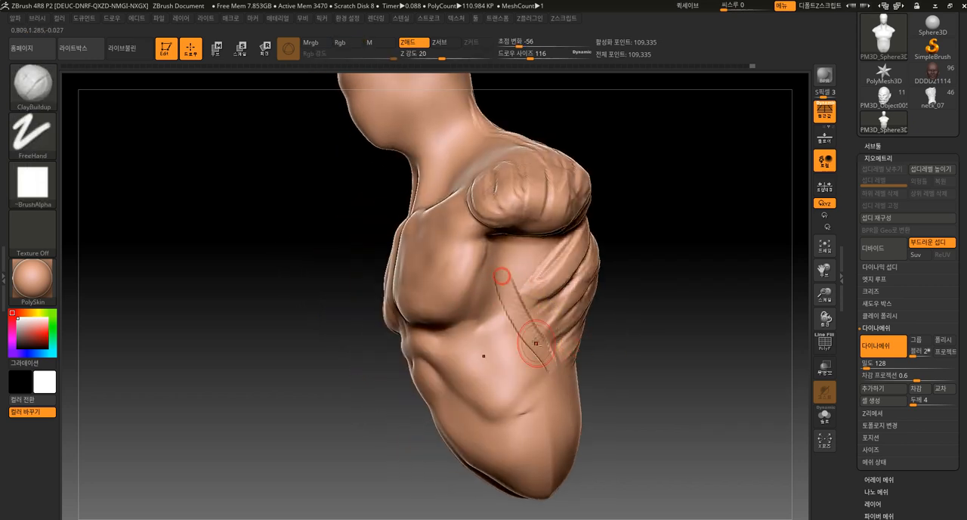
{"action": "mouse_move", "coordinate": [518, 292]}
{"action": "left_mouse_down", "text": "shift"}
{"action": "mouse_move", "coordinate": [531, 294]}
{"action": "mouse_move", "coordinate": [555, 245]}
{"action": "left_mouse_up", "text": "shift"}
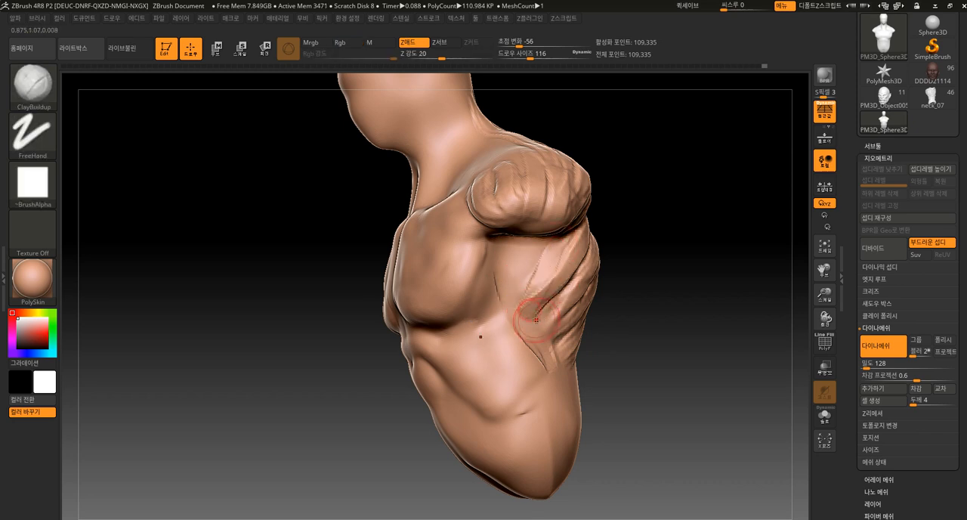
{"action": "left_click_drag", "start_coordinate": [537, 311], "coordinate": [566, 278]}
{"action": "left_click_drag", "start_coordinate": [547, 327], "coordinate": [584, 295]}
{"action": "mouse_move", "coordinate": [538, 343]}
{"action": "left_mouse_down"}
{"action": "mouse_move", "coordinate": [530, 354]}
{"action": "mouse_move", "coordinate": [494, 350]}
{"action": "left_mouse_up"}
{"action": "left_click_drag", "start_coordinate": [509, 296], "coordinate": [500, 321], "text": "shift"}
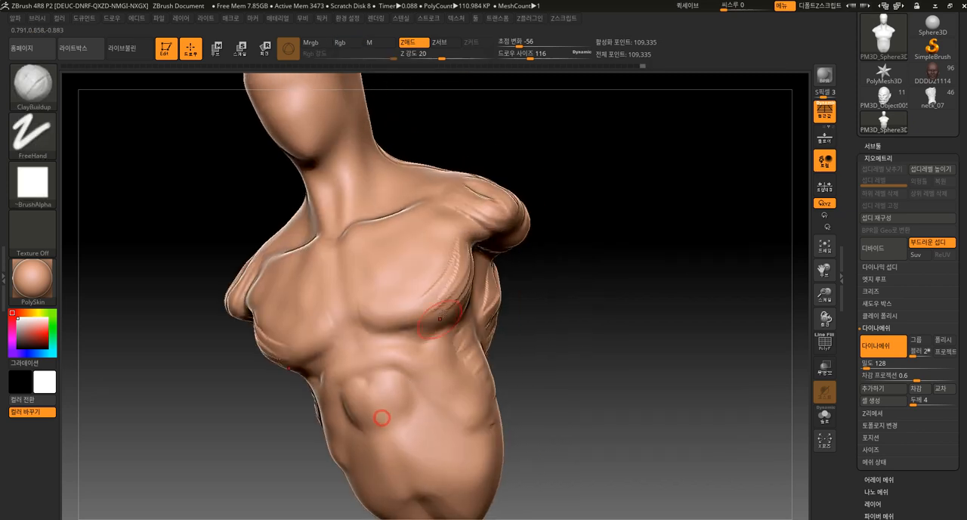
{"action": "key", "text": "shift"}
{"action": "left_click_drag", "start_coordinate": [507, 331], "coordinate": [525, 326]}
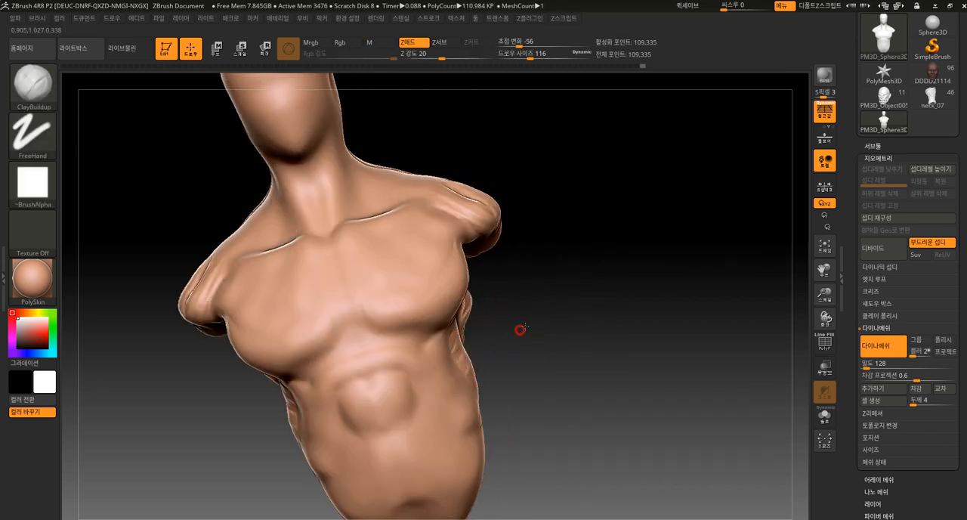
Sculpt the middle and lower abdominal muscle pairs with ClayBuildup strokes and smooth them
{"action": "left_click_drag", "start_coordinate": [421, 406], "coordinate": [412, 417]}
{"action": "left_click_drag", "start_coordinate": [429, 379], "coordinate": [402, 432]}
{"action": "left_click_drag", "start_coordinate": [505, 382], "coordinate": [518, 314], "text": "alt"}
{"action": "mouse_move", "coordinate": [438, 323]}
{"action": "left_mouse_down", "text": "shift"}
{"action": "mouse_move", "coordinate": [419, 330]}
{"action": "mouse_move", "coordinate": [447, 348]}
{"action": "mouse_move", "coordinate": [427, 365]}
{"action": "mouse_move", "coordinate": [438, 388]}
{"action": "mouse_move", "coordinate": [446, 351]}
{"action": "left_mouse_up", "text": "shift"}
{"action": "key", "text": "shift"}
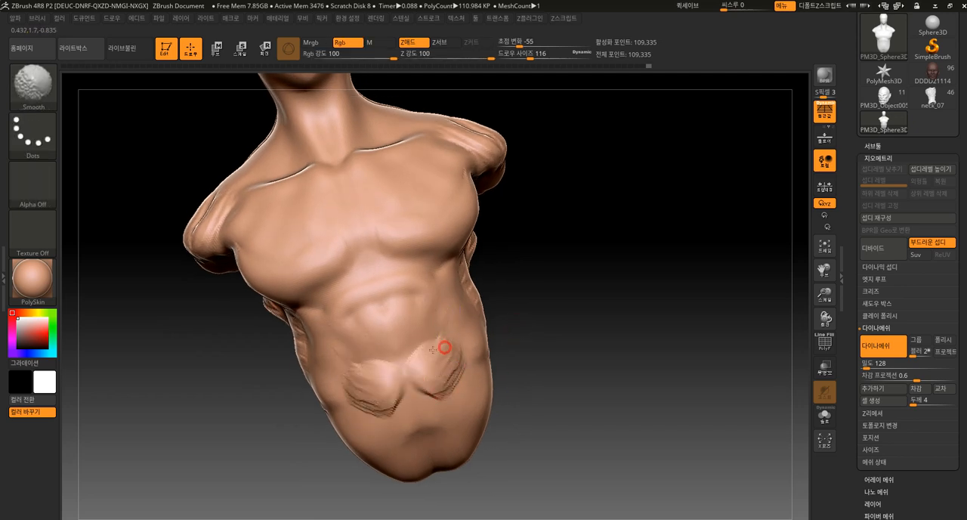
{"action": "mouse_move", "coordinate": [459, 404]}
{"action": "left_mouse_down"}
{"action": "mouse_move", "coordinate": [434, 431]}
{"action": "mouse_move", "coordinate": [463, 399]}
{"action": "left_mouse_up"}
{"action": "left_click_drag", "start_coordinate": [408, 426], "coordinate": [463, 395], "text": "shift"}
{"action": "mouse_move", "coordinate": [526, 315]}
{"action": "left_mouse_down"}
{"action": "mouse_move", "coordinate": [531, 294]}
{"action": "mouse_move", "coordinate": [518, 302]}
{"action": "left_mouse_up"}
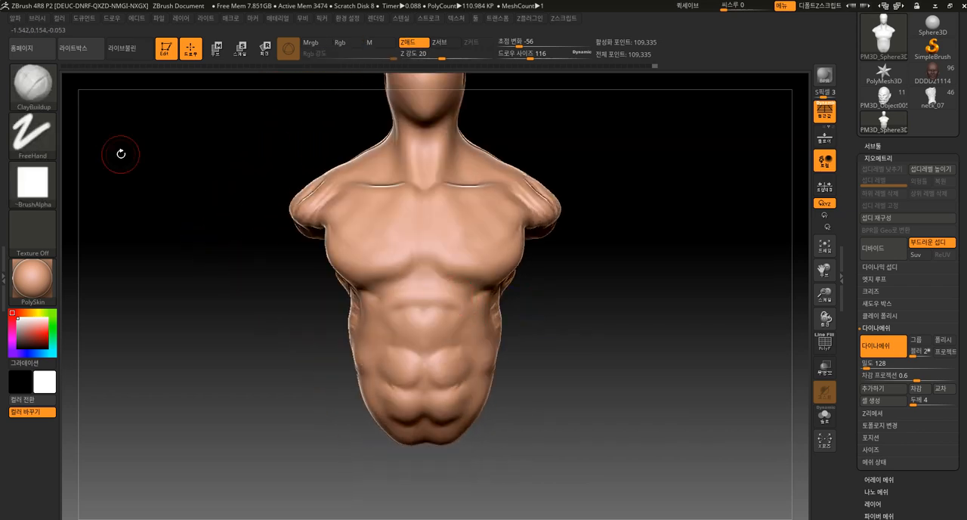
Reshape the torso outline at the shoulders, flanks and waist with an enlarged Move Topological brush
{"action": "left_click", "coordinate": [34, 84]}
{"action": "left_click", "coordinate": [337, 95]}
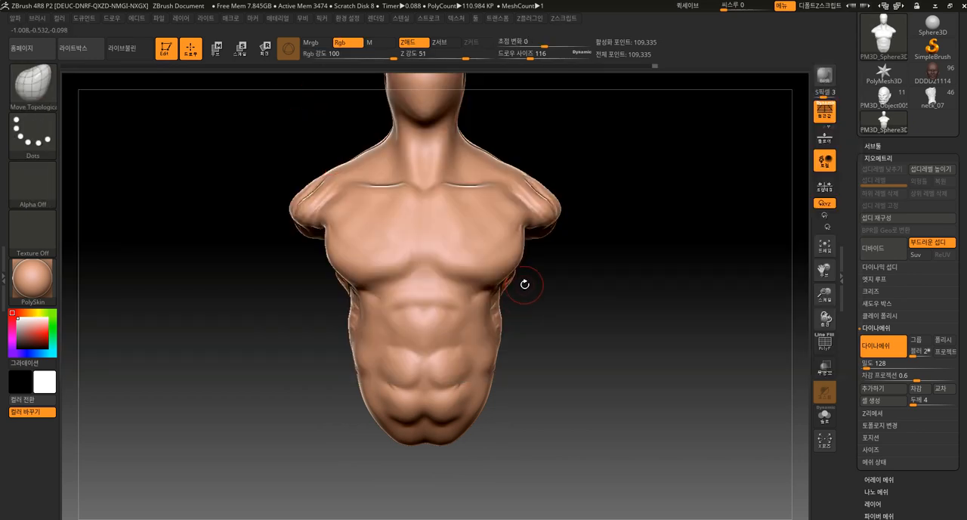
{"action": "key", "text": "]"}
{"action": "mouse_move", "coordinate": [508, 361]}
{"action": "left_mouse_down"}
{"action": "mouse_move", "coordinate": [516, 367]}
{"action": "mouse_move", "coordinate": [495, 354]}
{"action": "mouse_move", "coordinate": [491, 365]}
{"action": "mouse_move", "coordinate": [496, 341]}
{"action": "mouse_move", "coordinate": [504, 351]}
{"action": "left_mouse_up"}
{"action": "left_click_drag", "start_coordinate": [537, 265], "coordinate": [556, 303], "text": "alt"}
{"action": "mouse_move", "coordinate": [571, 310]}
{"action": "left_mouse_down"}
{"action": "mouse_move", "coordinate": [550, 317]}
{"action": "mouse_move", "coordinate": [533, 308]}
{"action": "left_mouse_up"}
{"action": "left_click_drag", "start_coordinate": [500, 425], "coordinate": [499, 419], "text": "shift"}
{"action": "left_click_drag", "start_coordinate": [527, 440], "coordinate": [549, 443]}
{"action": "left_click_drag", "start_coordinate": [421, 433], "coordinate": [447, 432]}
Smooth the shoulders, side muscles and back at draw size 316
{"action": "mouse_move", "coordinate": [461, 342]}
{"action": "left_mouse_down", "text": "shift"}
{"action": "mouse_move", "coordinate": [419, 264]}
{"action": "mouse_move", "coordinate": [463, 203]}
{"action": "left_mouse_up", "text": "shift"}
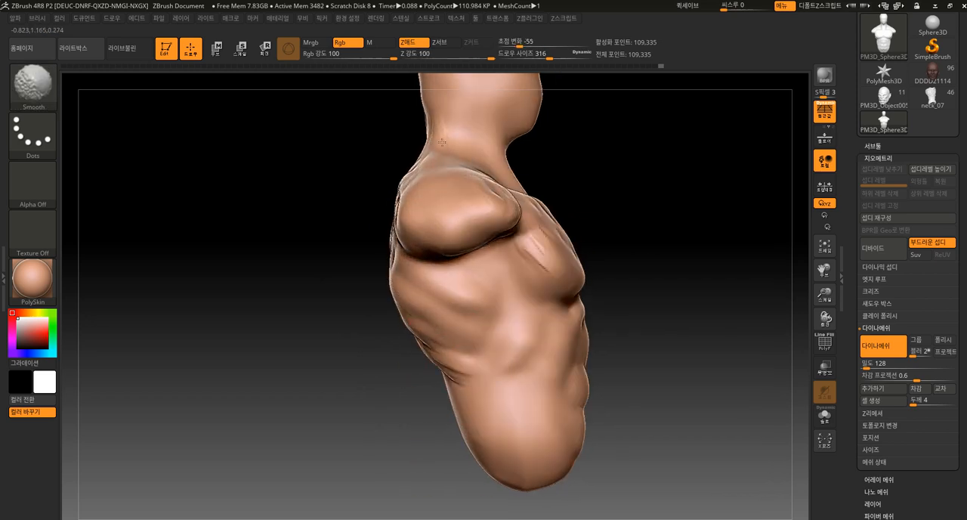
{"action": "left_click_drag", "start_coordinate": [296, 384], "coordinate": [351, 391]}
{"action": "left_click_drag", "start_coordinate": [366, 274], "coordinate": [370, 185], "text": "shift"}
{"action": "left_click_drag", "start_coordinate": [382, 293], "coordinate": [428, 371], "text": "shift"}
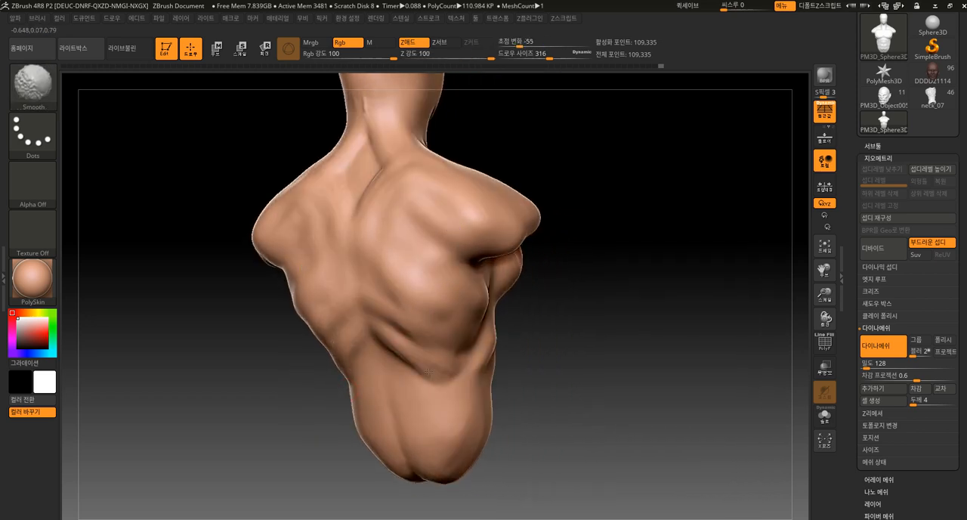
{"action": "left_click_drag", "start_coordinate": [380, 134], "coordinate": [376, 127], "text": "shift"}
{"action": "mouse_move", "coordinate": [535, 146]}
{"action": "left_mouse_down"}
{"action": "mouse_move", "coordinate": [537, 171]}
{"action": "mouse_move", "coordinate": [572, 168]}
{"action": "left_mouse_up"}
{"action": "mouse_move", "coordinate": [573, 168]}
{"action": "left_mouse_down", "text": "alt"}
{"action": "mouse_move", "coordinate": [557, 233]}
{"action": "mouse_move", "coordinate": [509, 219]}
{"action": "left_mouse_up", "text": "alt"}
Adjust the shoulder, neck and upper back outline with the Move Topological brush at draw size 436
{"action": "left_click_drag", "start_coordinate": [278, 337], "coordinate": [262, 350]}
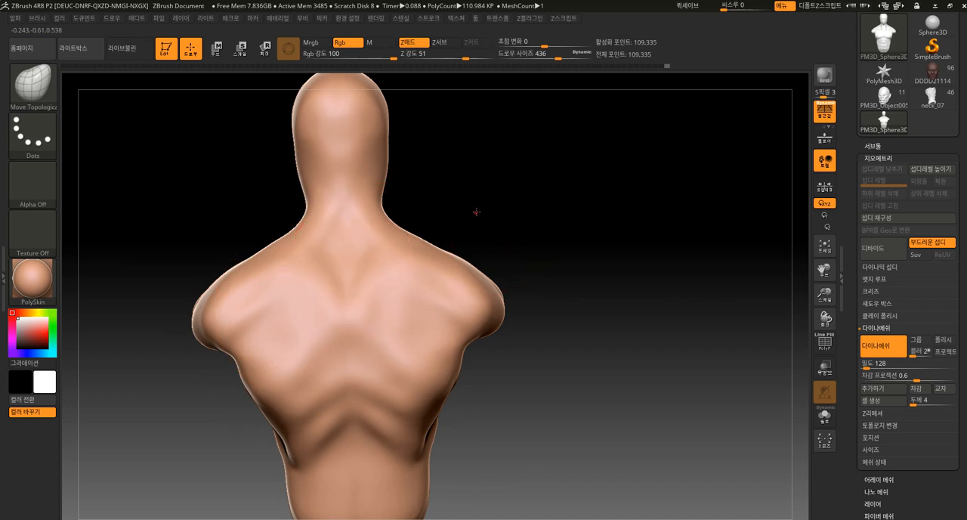
{"action": "left_click_drag", "start_coordinate": [473, 212], "coordinate": [493, 183]}
{"action": "left_click_drag", "start_coordinate": [310, 310], "coordinate": [296, 322]}
{"action": "left_click_drag", "start_coordinate": [210, 414], "coordinate": [255, 424]}
{"action": "mouse_move", "coordinate": [302, 352]}
{"action": "left_mouse_down"}
{"action": "mouse_move", "coordinate": [299, 340]}
{"action": "mouse_move", "coordinate": [298, 358]}
{"action": "left_mouse_up"}
{"action": "left_click_drag", "start_coordinate": [268, 309], "coordinate": [298, 320]}
{"action": "mouse_move", "coordinate": [423, 234]}
{"action": "left_mouse_down"}
{"action": "mouse_move", "coordinate": [440, 262]}
{"action": "mouse_move", "coordinate": [444, 237]}
{"action": "left_mouse_up"}
{"action": "left_click_drag", "start_coordinate": [326, 349], "coordinate": [323, 363], "text": "shift"}
{"action": "left_click_drag", "start_coordinate": [395, 438], "coordinate": [376, 356], "text": "alt"}
Reshape the torso's side profile, adjusting the waist, torso base and front of the abdomen
{"action": "left_click_drag", "start_coordinate": [332, 382], "coordinate": [320, 383]}
{"action": "left_click_drag", "start_coordinate": [363, 418], "coordinate": [429, 425]}
{"action": "left_click_drag", "start_coordinate": [372, 441], "coordinate": [438, 405], "text": "alt"}
{"action": "left_click_drag", "start_coordinate": [310, 360], "coordinate": [304, 365]}
{"action": "left_click_drag", "start_coordinate": [351, 417], "coordinate": [364, 427]}
{"action": "left_click_drag", "start_coordinate": [279, 414], "coordinate": [255, 408]}
{"action": "left_click_drag", "start_coordinate": [259, 339], "coordinate": [243, 339]}
{"action": "mouse_move", "coordinate": [220, 410]}
{"action": "left_mouse_down", "text": "alt"}
{"action": "mouse_move", "coordinate": [211, 382]}
{"action": "mouse_move", "coordinate": [282, 345]}
{"action": "left_mouse_up", "text": "alt"}
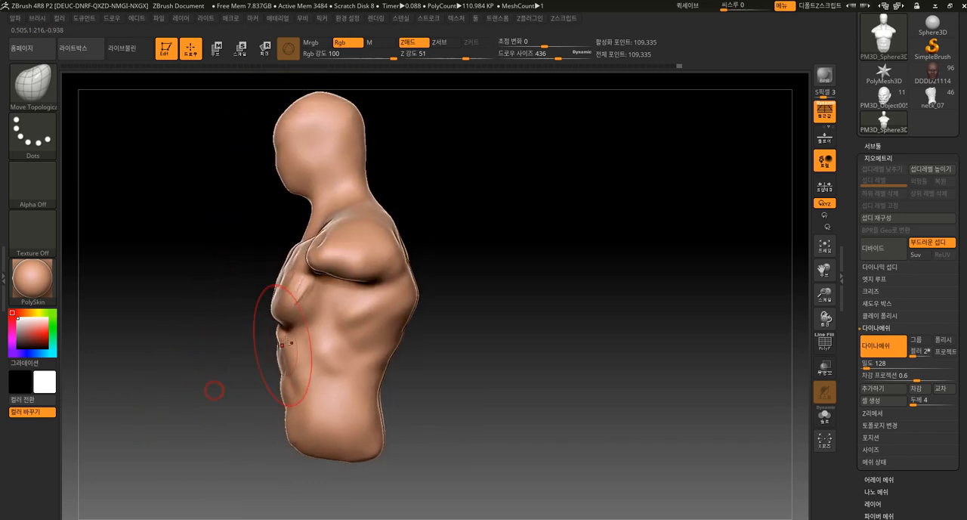
Reshape the front of the neck, back of the head, nape and jaw in the side profile
{"action": "left_click_drag", "start_coordinate": [260, 248], "coordinate": [313, 235]}
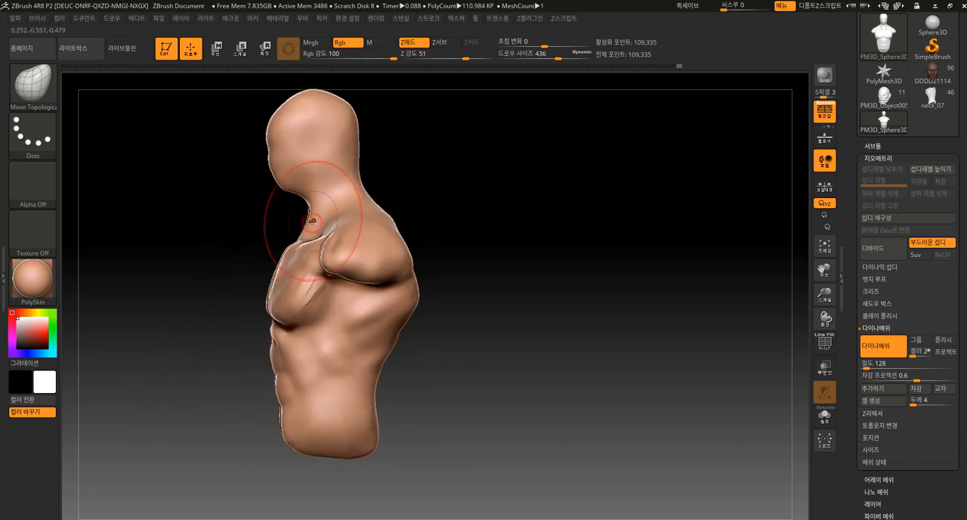
{"action": "mouse_move", "coordinate": [434, 113]}
{"action": "left_mouse_down"}
{"action": "mouse_move", "coordinate": [443, 133]}
{"action": "mouse_move", "coordinate": [433, 139]}
{"action": "left_mouse_up"}
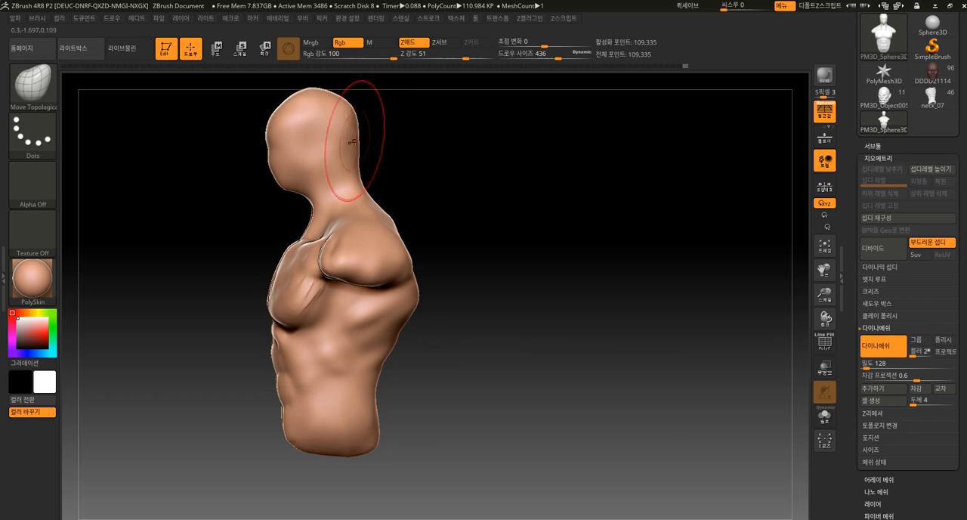
{"action": "left_click_drag", "start_coordinate": [393, 173], "coordinate": [376, 186]}
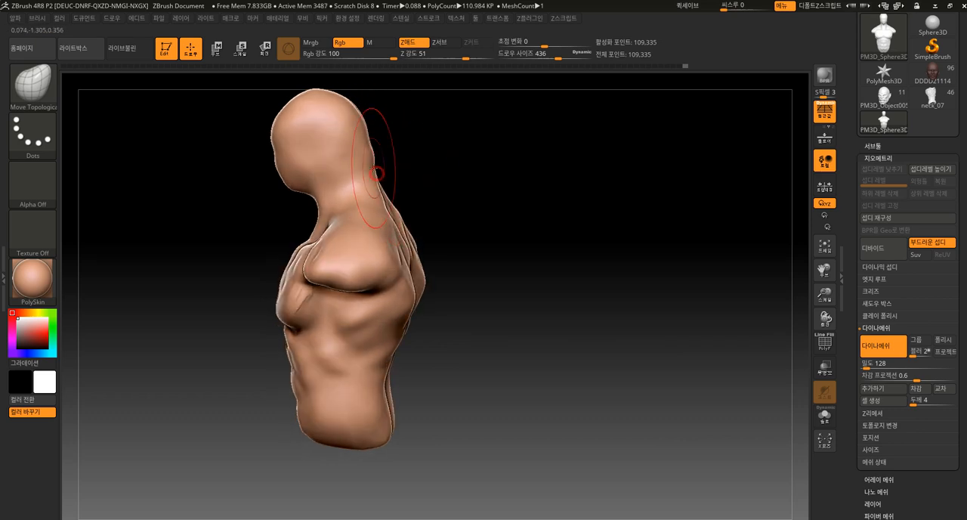
{"action": "left_click_drag", "start_coordinate": [406, 157], "coordinate": [361, 196]}
{"action": "mouse_move", "coordinate": [332, 148]}
{"action": "left_mouse_down"}
{"action": "mouse_move", "coordinate": [384, 163]}
{"action": "mouse_move", "coordinate": [361, 159]}
{"action": "left_mouse_up"}
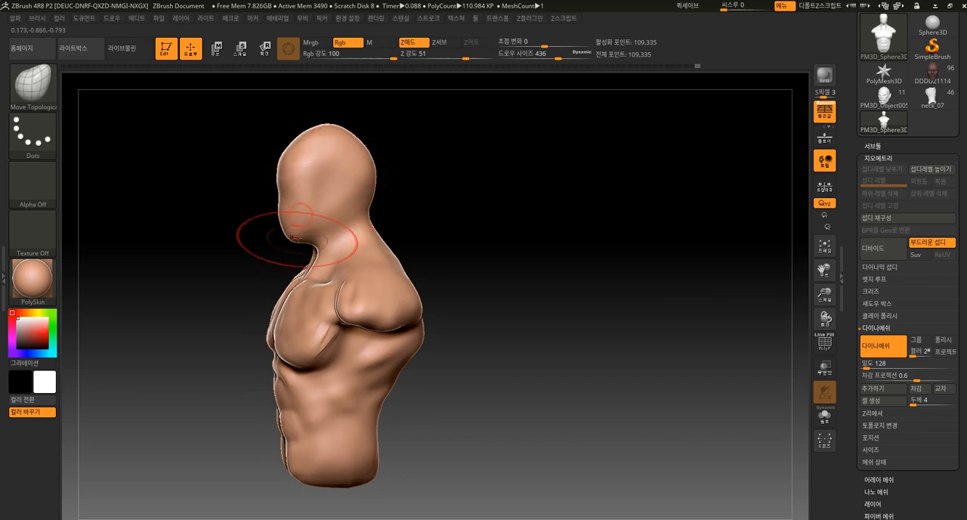
{"action": "mouse_move", "coordinate": [401, 179]}
{"action": "left_mouse_down"}
{"action": "mouse_move", "coordinate": [398, 197]}
{"action": "mouse_move", "coordinate": [462, 242]}
{"action": "mouse_move", "coordinate": [461, 222]}
{"action": "left_mouse_up"}
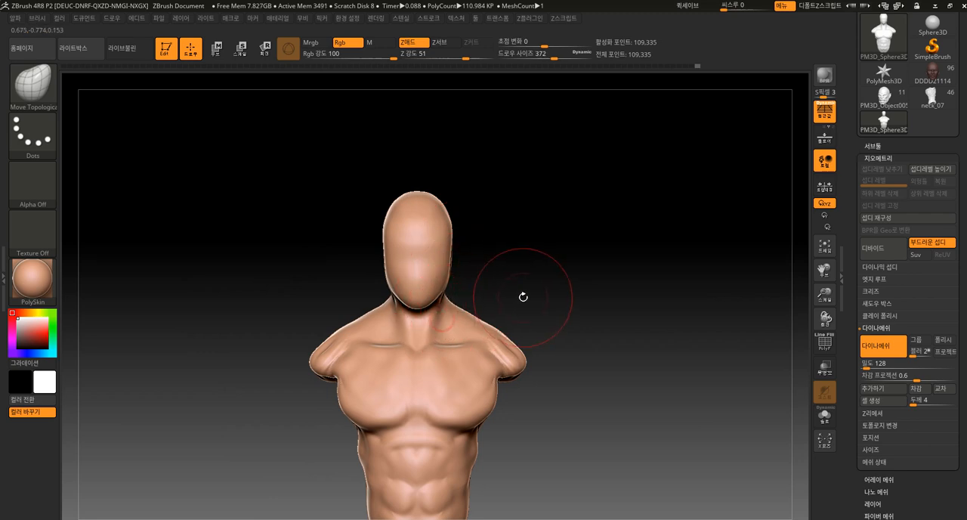
Adjust the side back muscles and shoulders with the Move Topological brush at draw size 372
{"action": "left_click_drag", "start_coordinate": [520, 298], "coordinate": [520, 232], "text": "alt"}
{"action": "left_click_drag", "start_coordinate": [521, 415], "coordinate": [494, 404]}
{"action": "left_click_drag", "start_coordinate": [481, 400], "coordinate": [485, 400]}
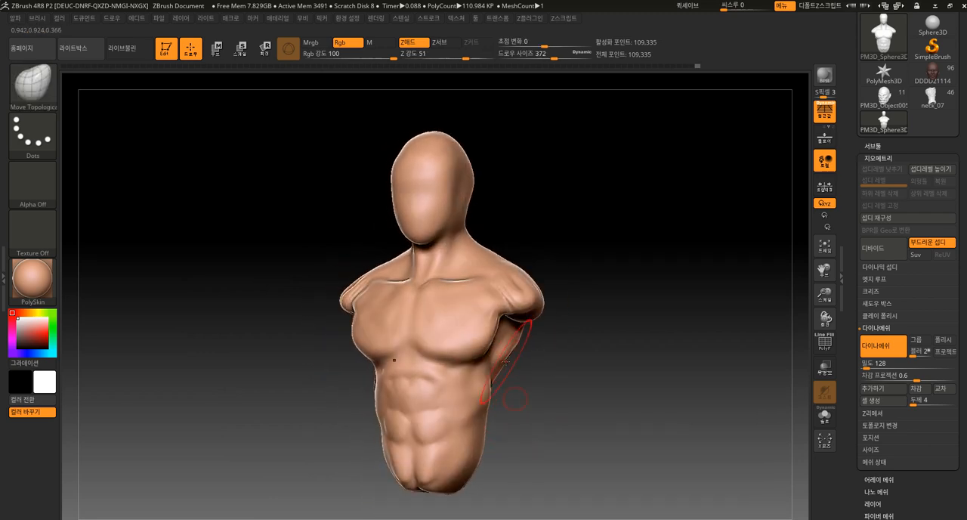
{"action": "left_click_drag", "start_coordinate": [546, 317], "coordinate": [522, 285]}
{"action": "left_click_drag", "start_coordinate": [560, 268], "coordinate": [539, 273]}
{"action": "left_click_drag", "start_coordinate": [546, 278], "coordinate": [541, 273]}
{"action": "left_click_drag", "start_coordinate": [618, 273], "coordinate": [558, 273]}
{"action": "mouse_move", "coordinate": [447, 351]}
{"action": "left_mouse_down"}
{"action": "mouse_move", "coordinate": [462, 355]}
{"action": "mouse_move", "coordinate": [521, 272]}
{"action": "left_mouse_up"}
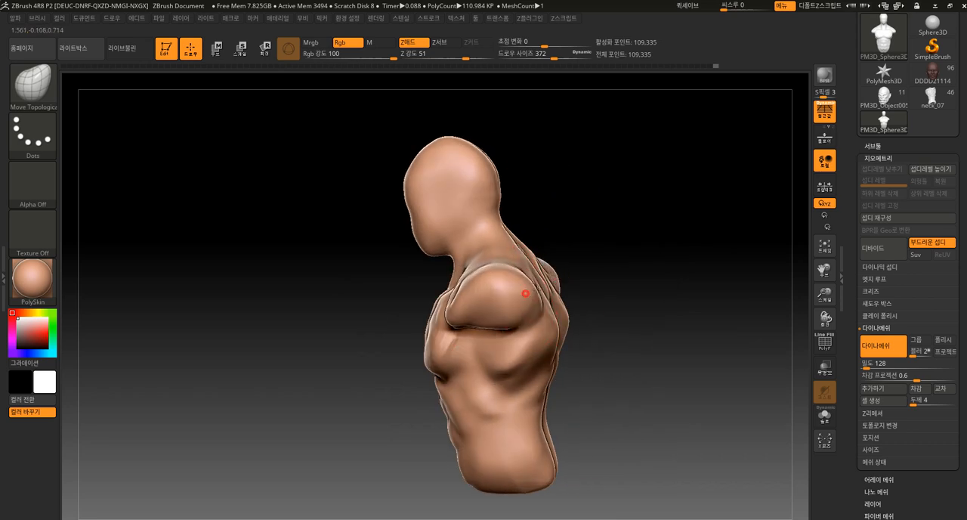
Refine the rear shoulder and the lower edge of the side back muscles
{"action": "left_click_drag", "start_coordinate": [584, 281], "coordinate": [545, 278]}
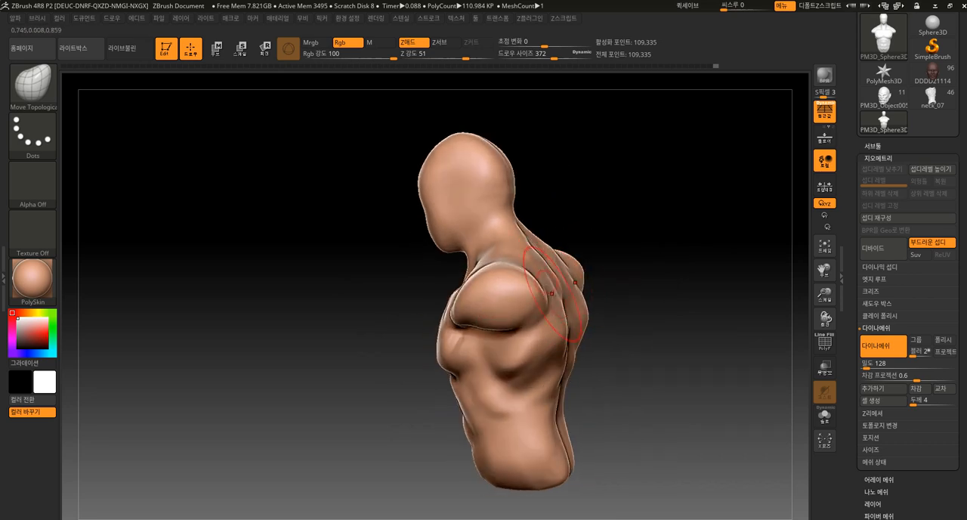
{"action": "left_click_drag", "start_coordinate": [588, 245], "coordinate": [593, 227]}
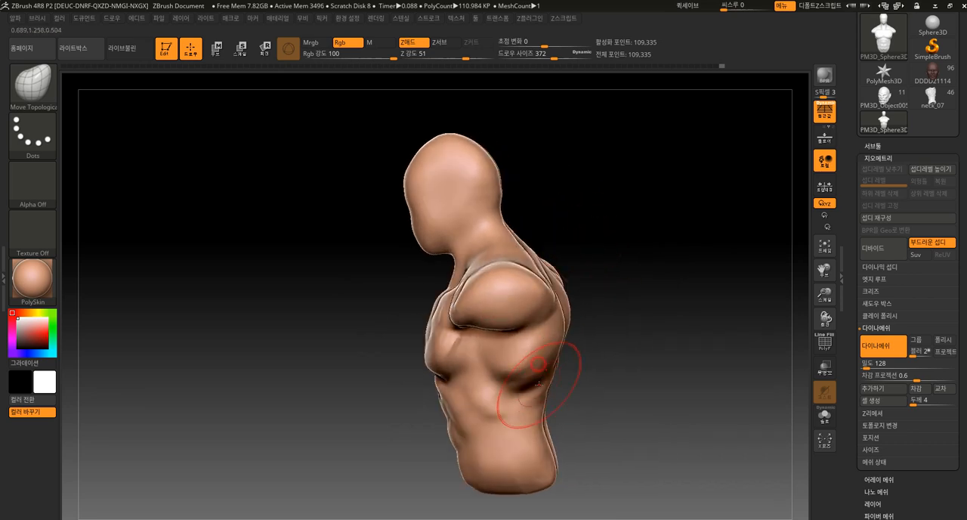
{"action": "left_click_drag", "start_coordinate": [574, 384], "coordinate": [590, 378]}
{"action": "left_click_drag", "start_coordinate": [378, 444], "coordinate": [458, 418]}
Refine the profile of the rib arch, lower belly and side back with the Move Topological brush
{"action": "mouse_move", "coordinate": [610, 262]}
{"action": "left_mouse_down"}
{"action": "mouse_move", "coordinate": [601, 305]}
{"action": "mouse_move", "coordinate": [465, 314]}
{"action": "left_mouse_up"}
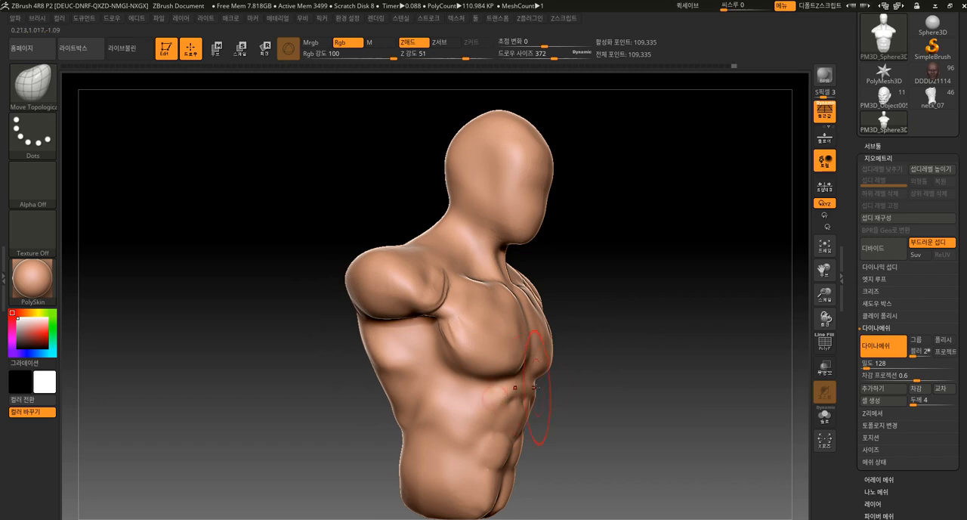
{"action": "left_click_drag", "start_coordinate": [562, 400], "coordinate": [561, 431]}
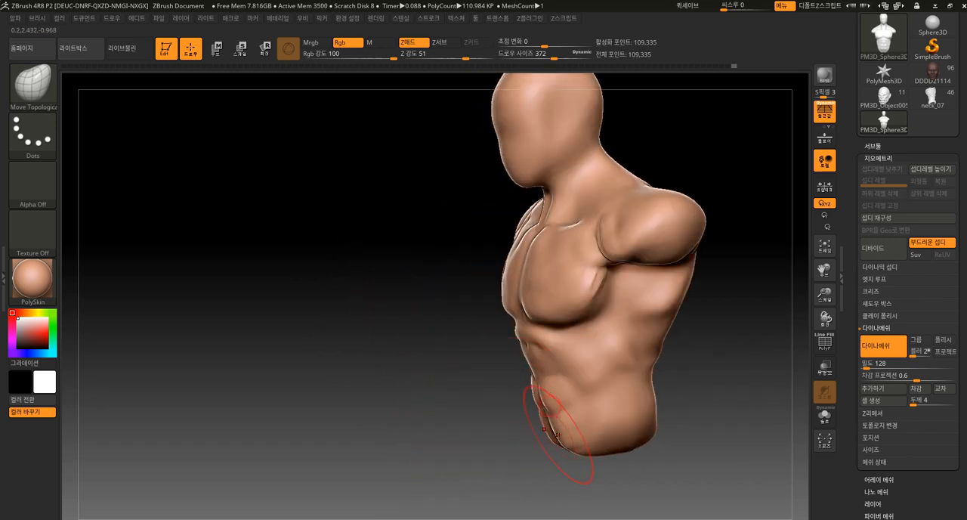
{"action": "left_click_drag", "start_coordinate": [589, 379], "coordinate": [488, 423]}
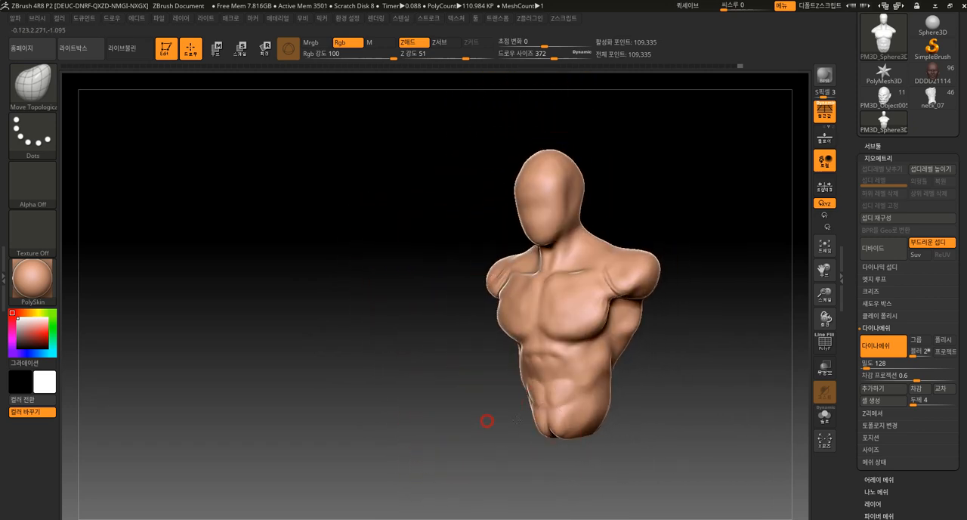
{"action": "mouse_move", "coordinate": [574, 429]}
{"action": "left_mouse_down"}
{"action": "mouse_move", "coordinate": [537, 457]}
{"action": "mouse_move", "coordinate": [600, 399]}
{"action": "mouse_move", "coordinate": [603, 415]}
{"action": "mouse_move", "coordinate": [564, 368]}
{"action": "mouse_move", "coordinate": [665, 339]}
{"action": "mouse_move", "coordinate": [643, 316]}
{"action": "left_mouse_up"}
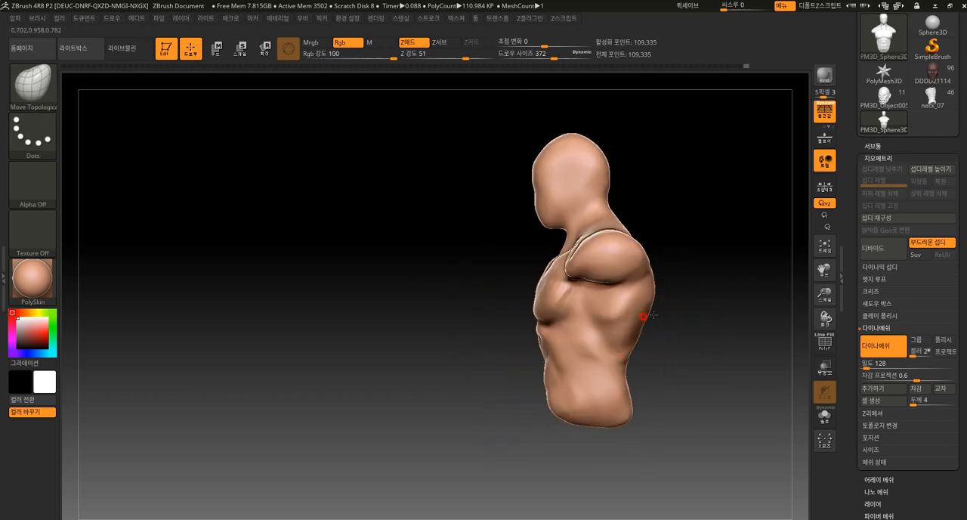
{"action": "key", "text": "shift"}
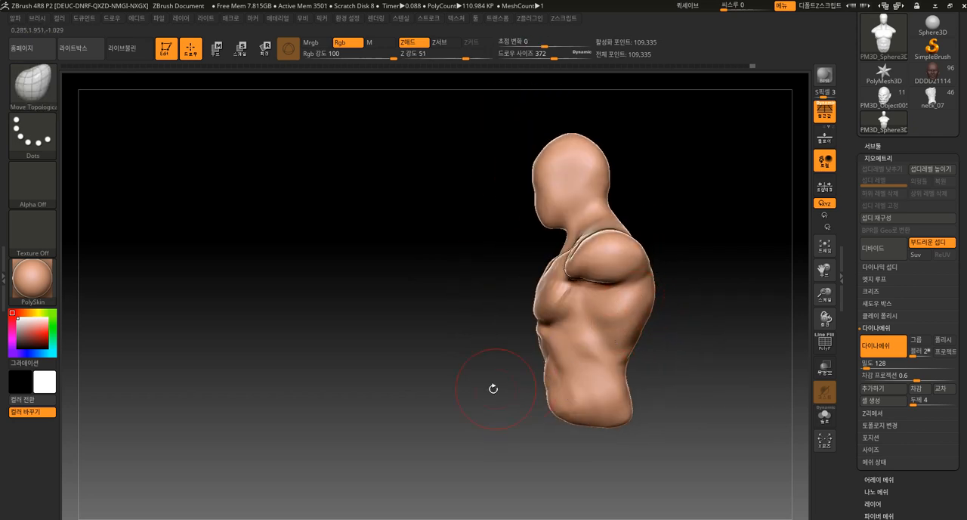
Adjust the contour where the shoulders meet the outer pectorals
{"action": "left_click_drag", "start_coordinate": [518, 383], "coordinate": [494, 409], "text": "alt"}
{"action": "left_click_drag", "start_coordinate": [561, 280], "coordinate": [547, 293]}
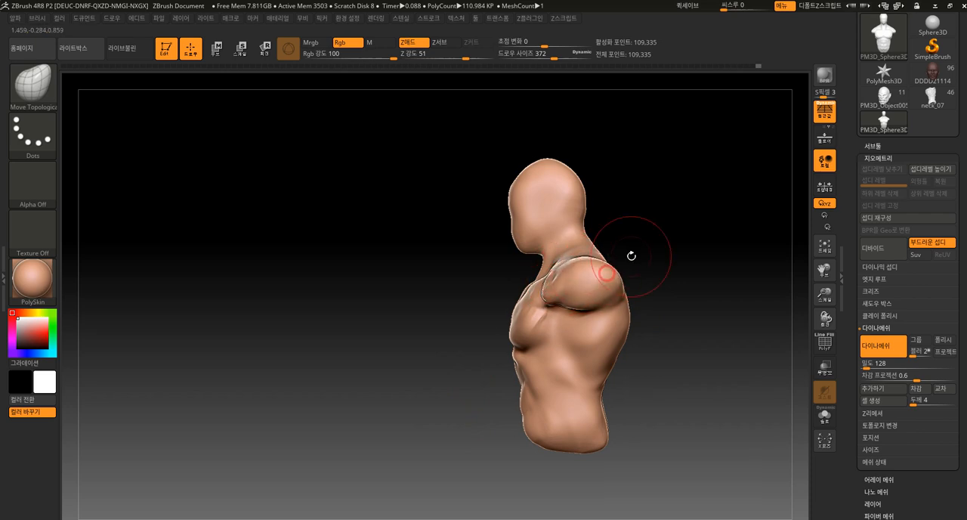
{"action": "left_click_drag", "start_coordinate": [628, 259], "coordinate": [642, 274]}
{"action": "left_click_drag", "start_coordinate": [551, 281], "coordinate": [545, 294], "text": "shift"}
{"action": "left_click_drag", "start_coordinate": [465, 381], "coordinate": [501, 386], "text": "shift"}
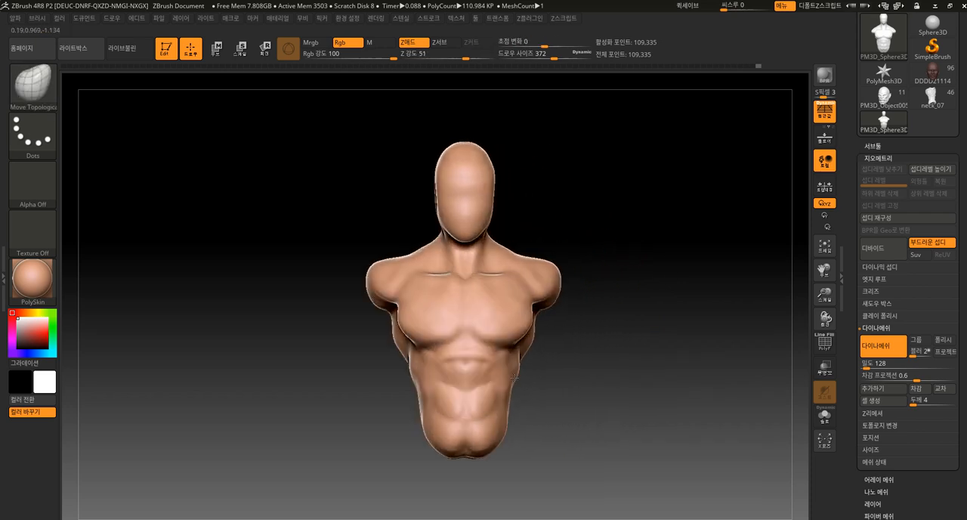
{"action": "left_click_drag", "start_coordinate": [571, 347], "coordinate": [560, 370], "text": "alt"}
{"action": "mouse_move", "coordinate": [522, 326]}
{"action": "left_mouse_down"}
{"action": "mouse_move", "coordinate": [518, 343]}
{"action": "mouse_move", "coordinate": [525, 324]}
{"action": "left_mouse_up"}
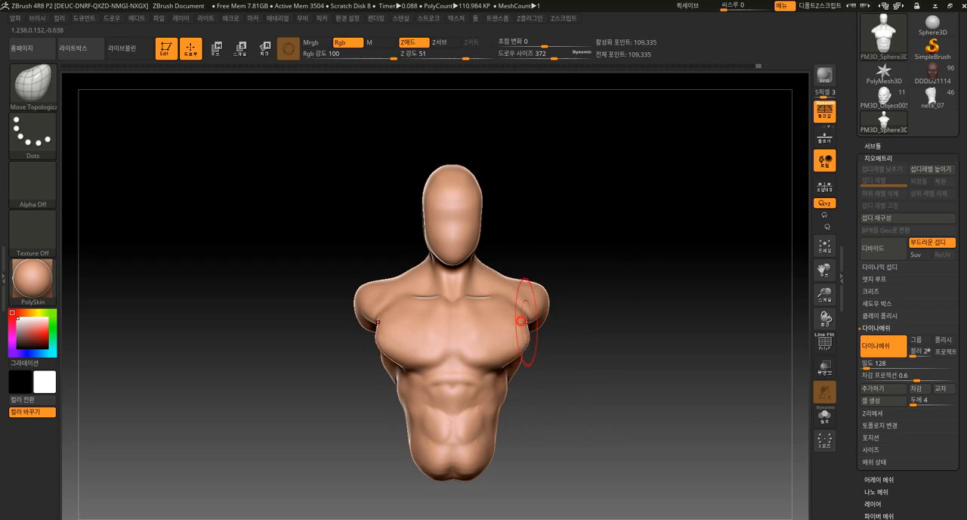
Reshape the waist and lower abdomen contours with the Move Topological brush
{"action": "left_click_drag", "start_coordinate": [591, 367], "coordinate": [572, 370]}
{"action": "left_click_drag", "start_coordinate": [508, 391], "coordinate": [515, 413]}
{"action": "left_click_drag", "start_coordinate": [500, 408], "coordinate": [519, 413]}
{"action": "left_click_drag", "start_coordinate": [509, 402], "coordinate": [557, 411]}
{"action": "mouse_move", "coordinate": [502, 446]}
{"action": "left_mouse_down"}
{"action": "mouse_move", "coordinate": [519, 458]}
{"action": "mouse_move", "coordinate": [509, 462]}
{"action": "left_mouse_up"}
Build up the lower obliques above the torso base with ClayBuildup at draw size 232 and smooth them
{"action": "key", "text": "b"}
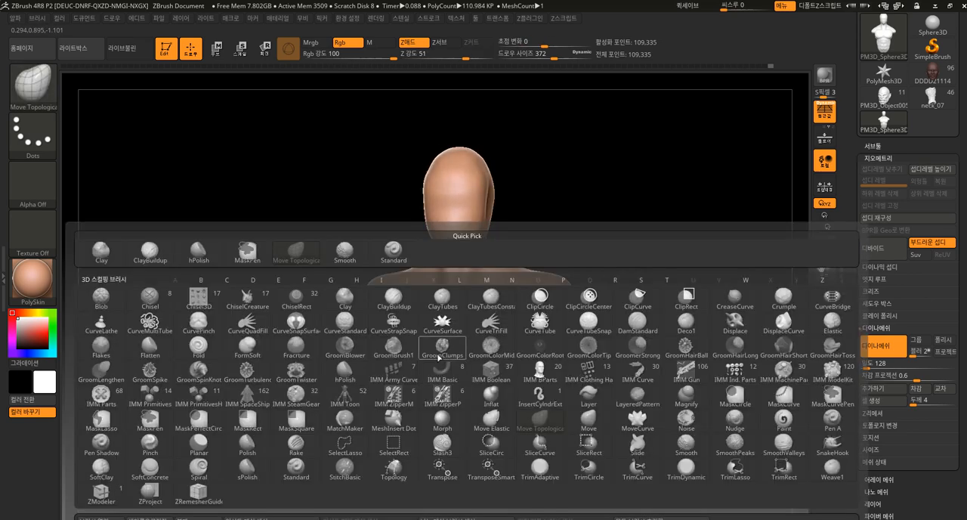
{"action": "left_click", "coordinate": [150, 251]}
{"action": "left_click_drag", "start_coordinate": [563, 370], "coordinate": [563, 420]}
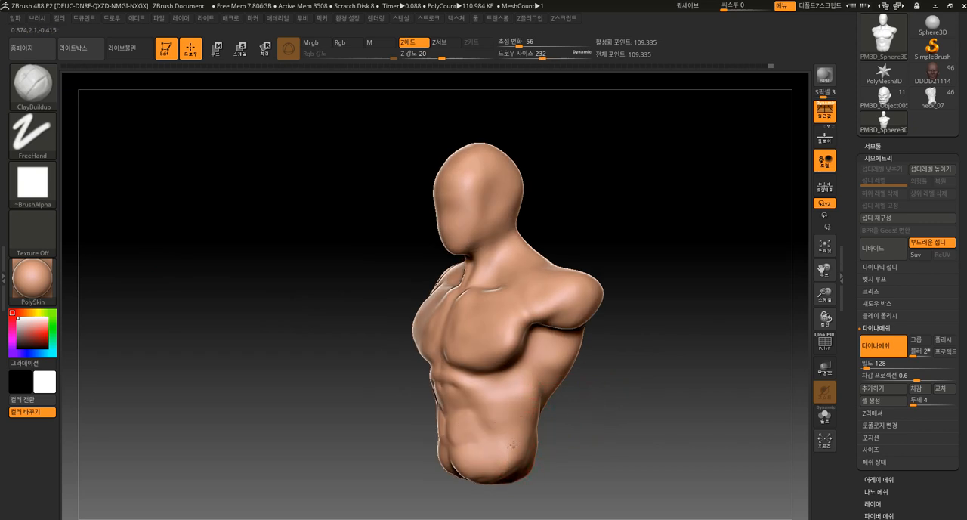
{"action": "mouse_move", "coordinate": [561, 453]}
{"action": "left_mouse_down"}
{"action": "mouse_move", "coordinate": [507, 462]}
{"action": "mouse_move", "coordinate": [505, 478]}
{"action": "left_mouse_up"}
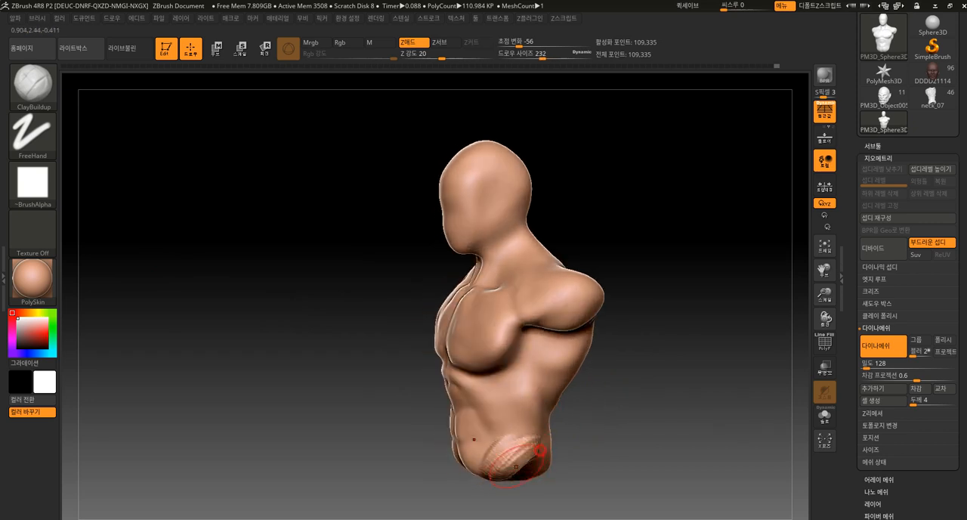
{"action": "left_click_drag", "start_coordinate": [541, 448], "coordinate": [507, 462]}
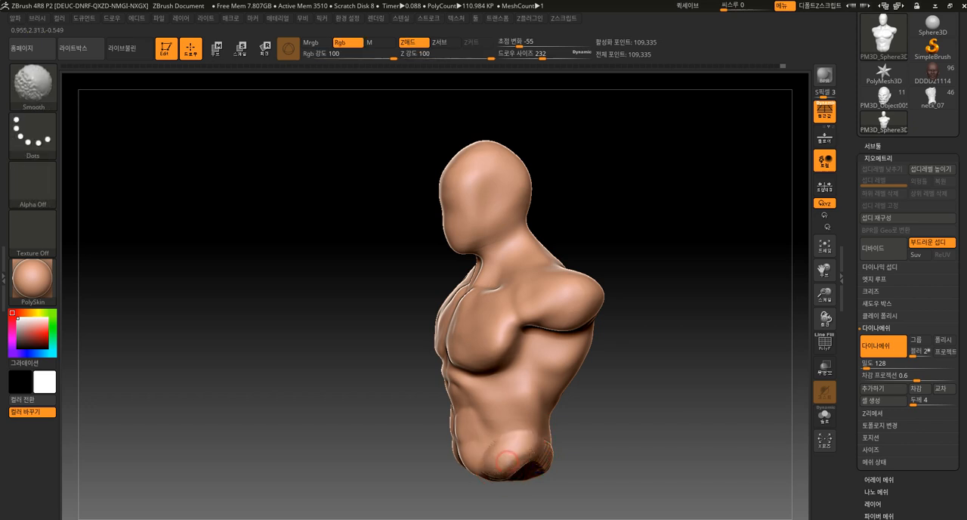
{"action": "left_click_drag", "start_coordinate": [573, 456], "coordinate": [560, 416], "text": "shift"}
Reshape the lower obliques and hip contour with the Move Topological brush
{"action": "key", "text": "b"}
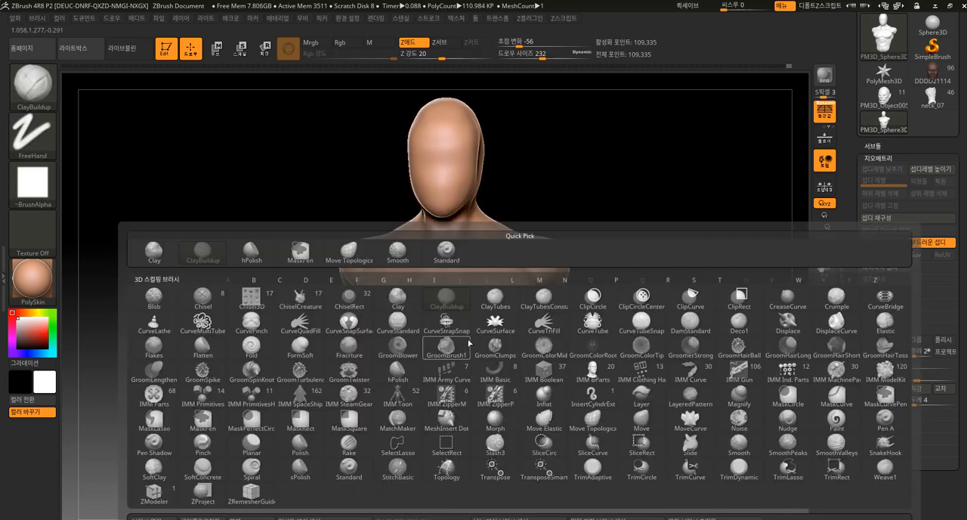
{"action": "left_click", "coordinate": [369, 260]}
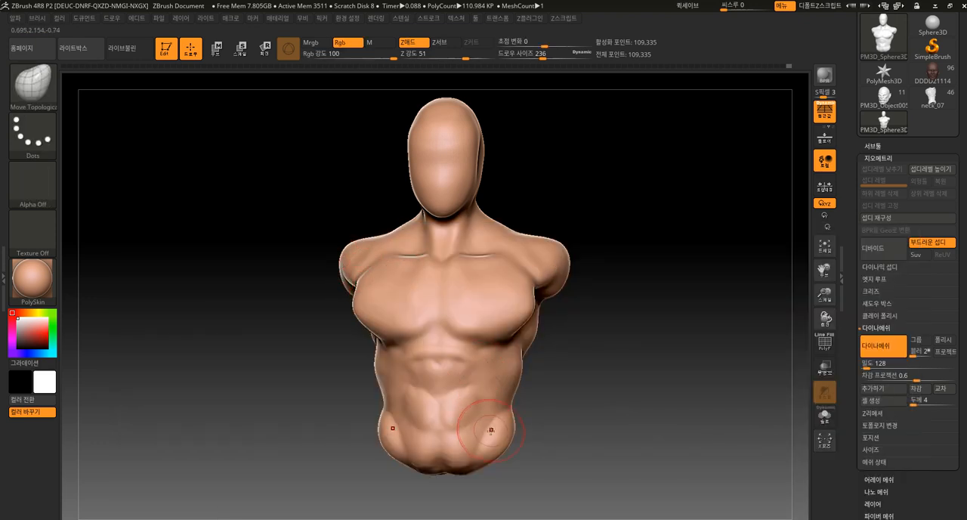
{"action": "left_click_drag", "start_coordinate": [548, 420], "coordinate": [496, 441]}
{"action": "left_click_drag", "start_coordinate": [528, 391], "coordinate": [575, 396]}
{"action": "left_click_drag", "start_coordinate": [511, 416], "coordinate": [565, 367]}
{"action": "left_click_drag", "start_coordinate": [608, 253], "coordinate": [610, 315], "text": "alt"}
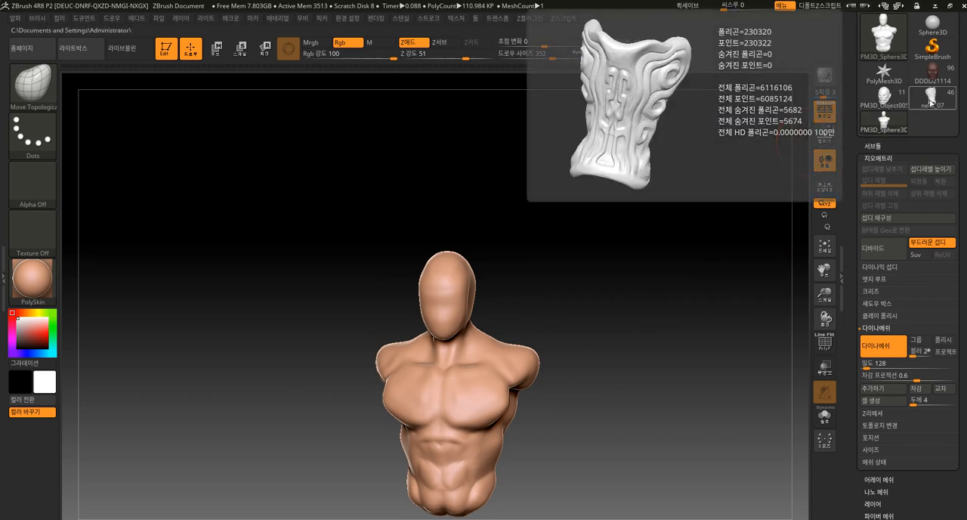
Switch to the neck_07 armored figure and select the woven front panel hanging below its belt
{"action": "left_click", "coordinate": [931, 100]}
{"action": "left_click_drag", "start_coordinate": [644, 305], "coordinate": [491, 425]}
{"action": "left_click_drag", "start_coordinate": [565, 362], "coordinate": [630, 347], "text": "alt"}
{"action": "left_click_drag", "start_coordinate": [625, 224], "coordinate": [621, 315]}
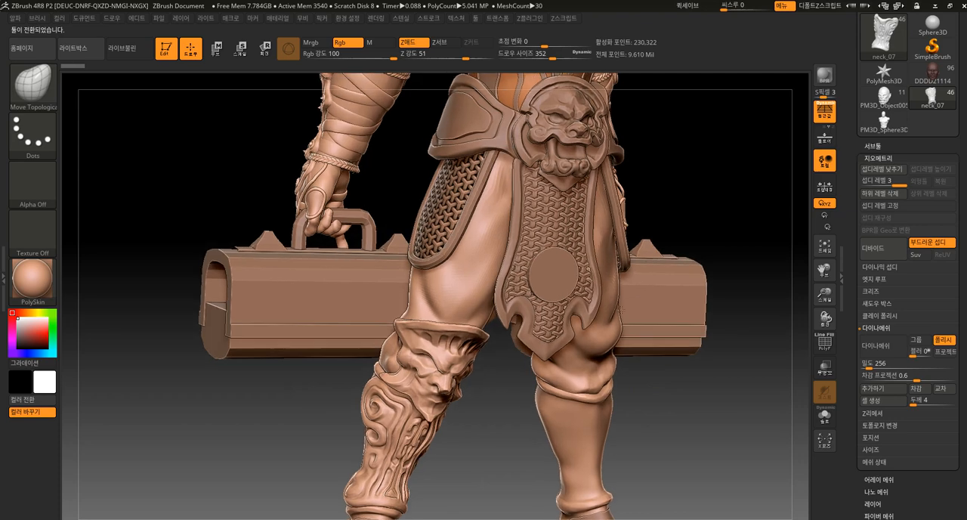
{"action": "left_click_drag", "start_coordinate": [673, 188], "coordinate": [675, 263], "text": "alt"}
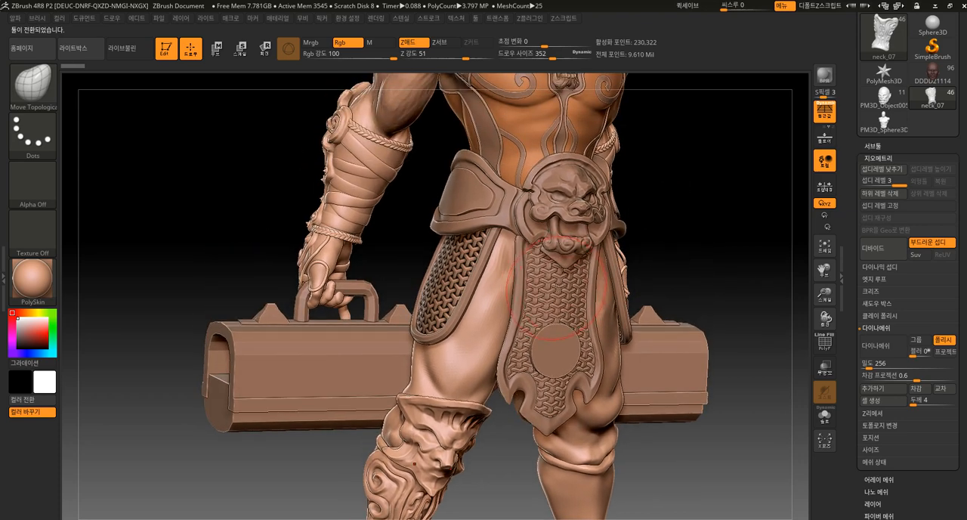
{"action": "left_click", "coordinate": [553, 289], "text": "alt"}
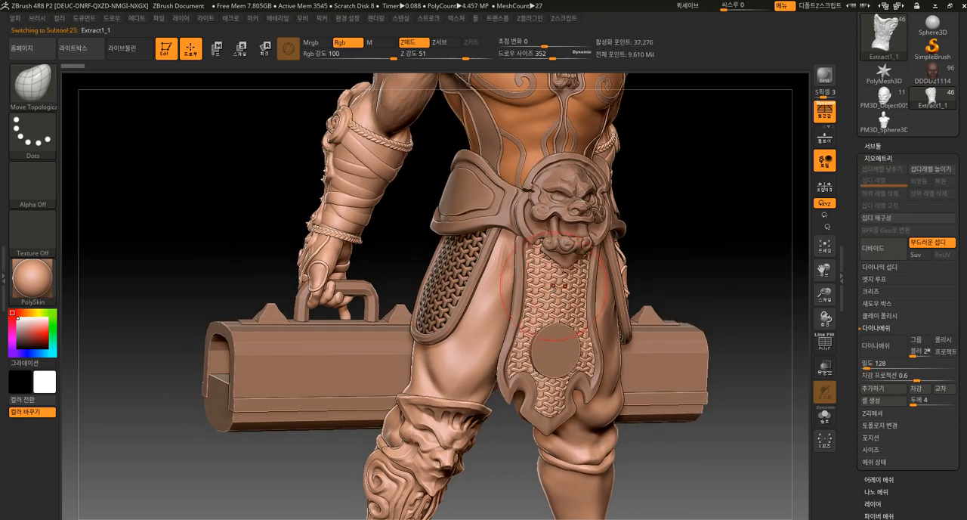
{"action": "left_click_drag", "start_coordinate": [682, 227], "coordinate": [755, 229]}
{"action": "left_click_drag", "start_coordinate": [658, 280], "coordinate": [563, 283]}
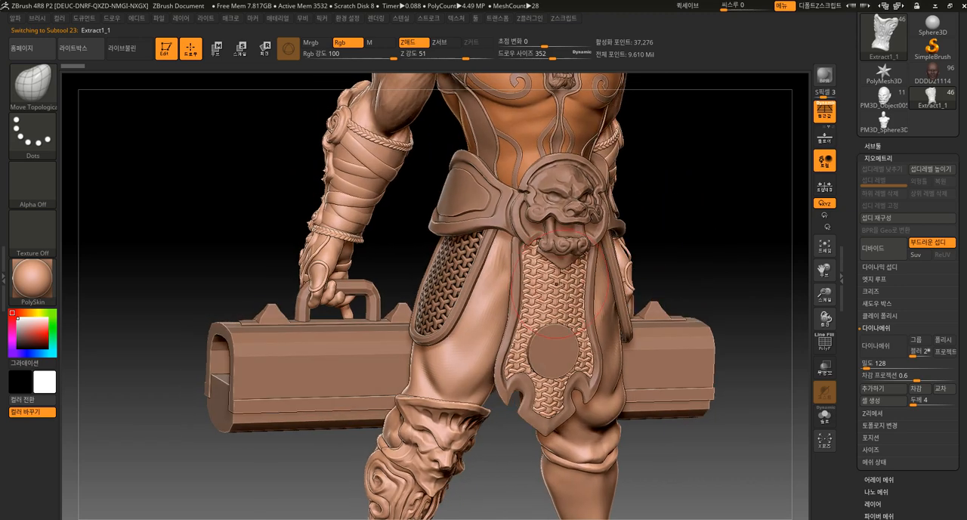
Examine the woven hip panels, belt and overall figure from the side and front, up close and at full size
{"action": "left_click_drag", "start_coordinate": [647, 259], "coordinate": [717, 251]}
{"action": "left_click_drag", "start_coordinate": [711, 330], "coordinate": [708, 407], "text": "alt"}
{"action": "left_click_drag", "start_coordinate": [700, 229], "coordinate": [713, 364], "text": "alt"}
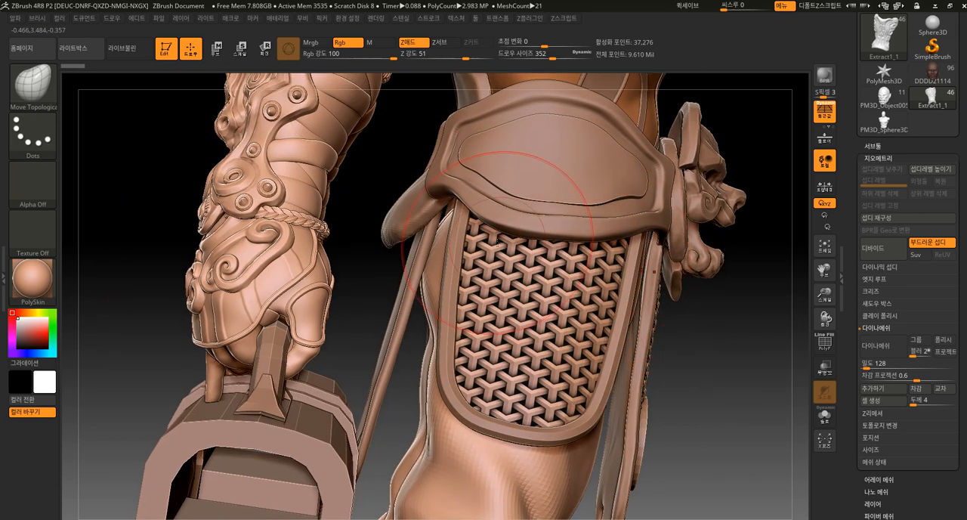
{"action": "left_click_drag", "start_coordinate": [729, 384], "coordinate": [661, 321], "text": "alt"}
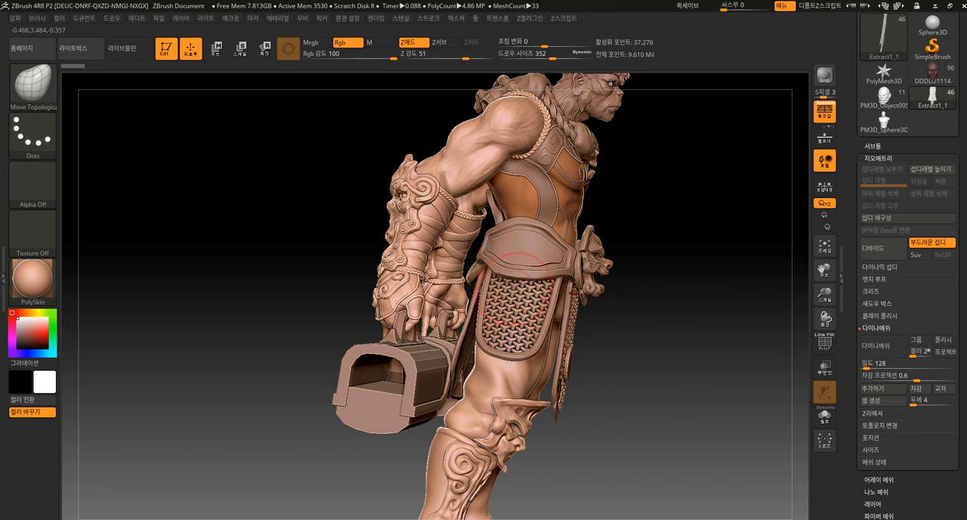
{"action": "left_click_drag", "start_coordinate": [693, 312], "coordinate": [639, 323]}
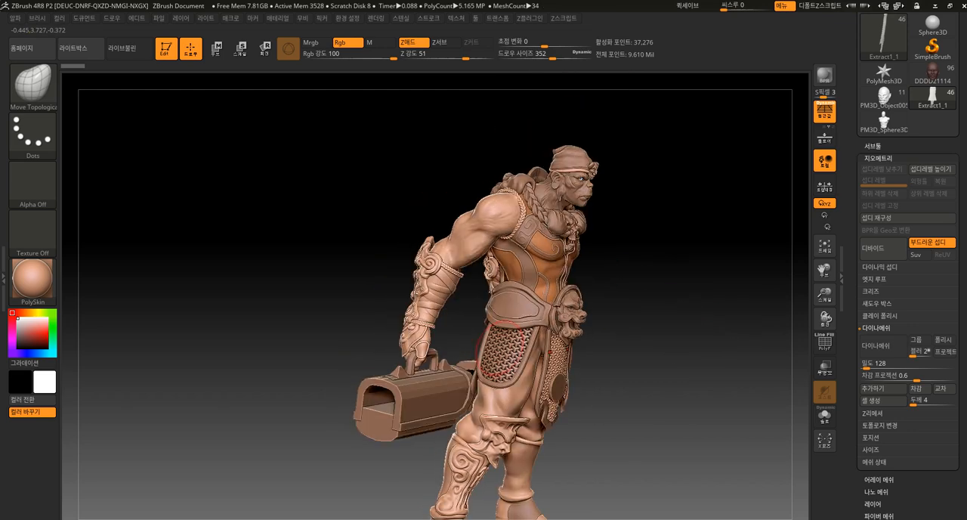
{"action": "left_click_drag", "start_coordinate": [620, 374], "coordinate": [604, 423]}
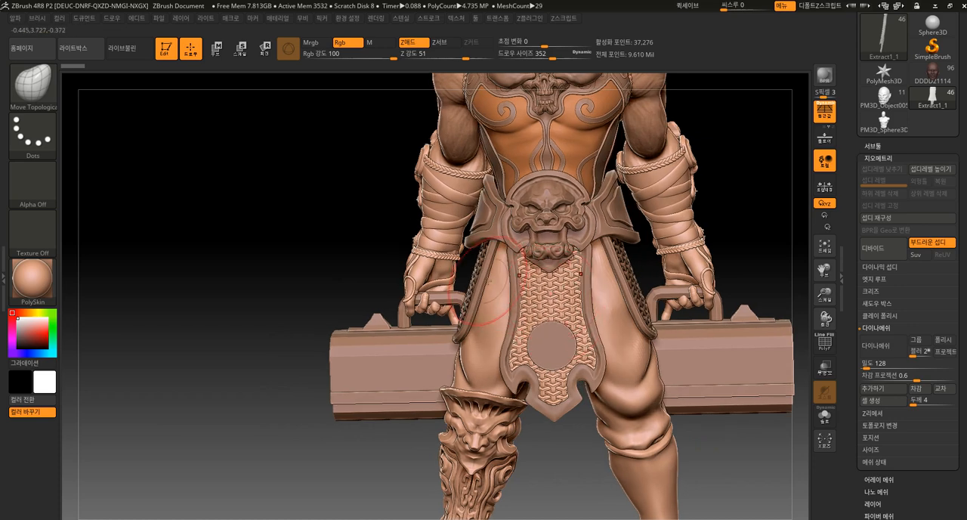
{"action": "mouse_move", "coordinate": [189, 260]}
{"action": "left_mouse_down"}
{"action": "mouse_move", "coordinate": [179, 259]}
{"action": "mouse_move", "coordinate": [420, 274]}
{"action": "left_mouse_up"}
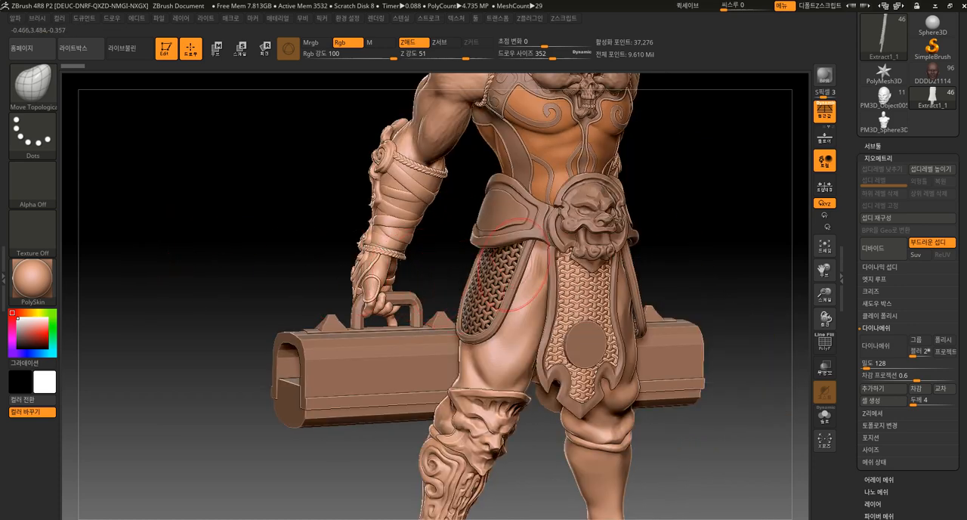
{"action": "left_click_drag", "start_coordinate": [688, 272], "coordinate": [432, 309]}
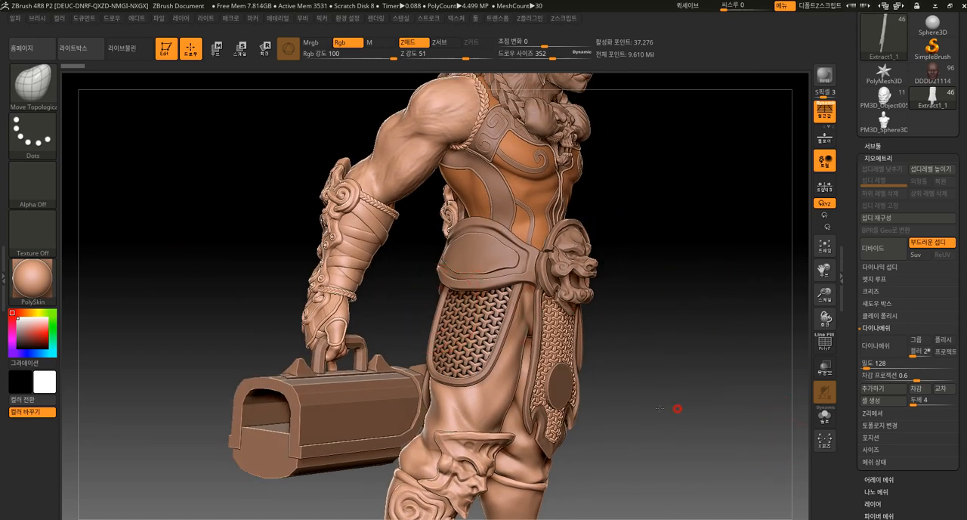
{"action": "left_click_drag", "start_coordinate": [674, 408], "coordinate": [639, 396]}
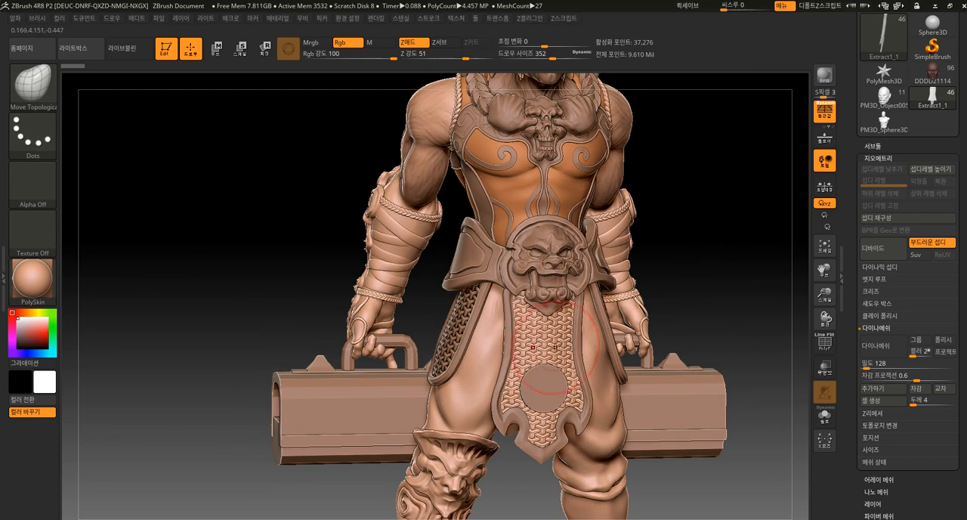
{"action": "mouse_move", "coordinate": [715, 342]}
{"action": "left_mouse_down", "text": "alt"}
{"action": "mouse_move", "coordinate": [697, 336]}
{"action": "mouse_move", "coordinate": [642, 272]}
{"action": "mouse_move", "coordinate": [665, 289]}
{"action": "mouse_move", "coordinate": [632, 303]}
{"action": "mouse_move", "coordinate": [639, 360]}
{"action": "left_mouse_up", "text": "alt"}
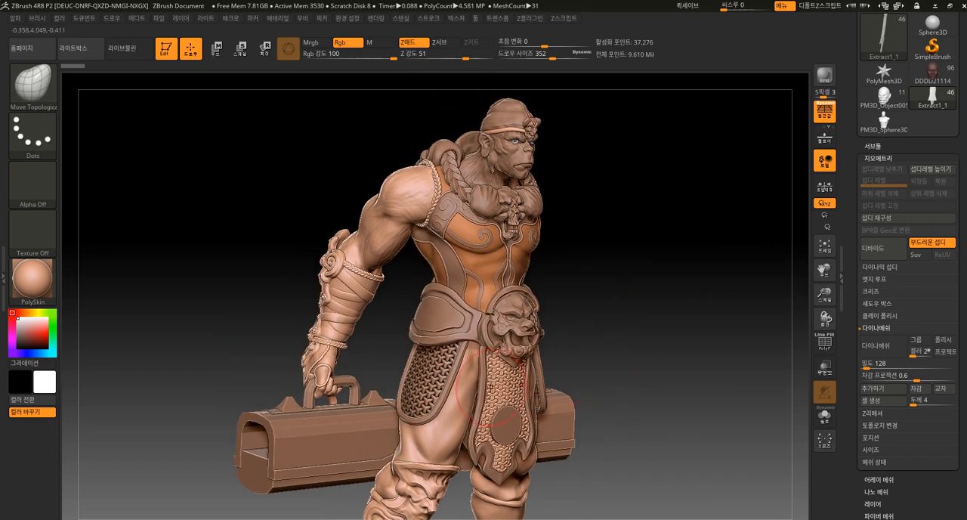
{"action": "mouse_move", "coordinate": [626, 289]}
{"action": "left_mouse_down"}
{"action": "mouse_move", "coordinate": [636, 280]}
{"action": "mouse_move", "coordinate": [681, 296]}
{"action": "mouse_move", "coordinate": [606, 320]}
{"action": "mouse_move", "coordinate": [646, 339]}
{"action": "mouse_move", "coordinate": [660, 322]}
{"action": "mouse_move", "coordinate": [677, 497]}
{"action": "left_mouse_up"}
Select the Arm_01_06 forearm armor, display its polygroups, isolate a round rivet group, then restore the full armor and plain shading
{"action": "left_click", "coordinate": [444, 204], "text": "alt"}
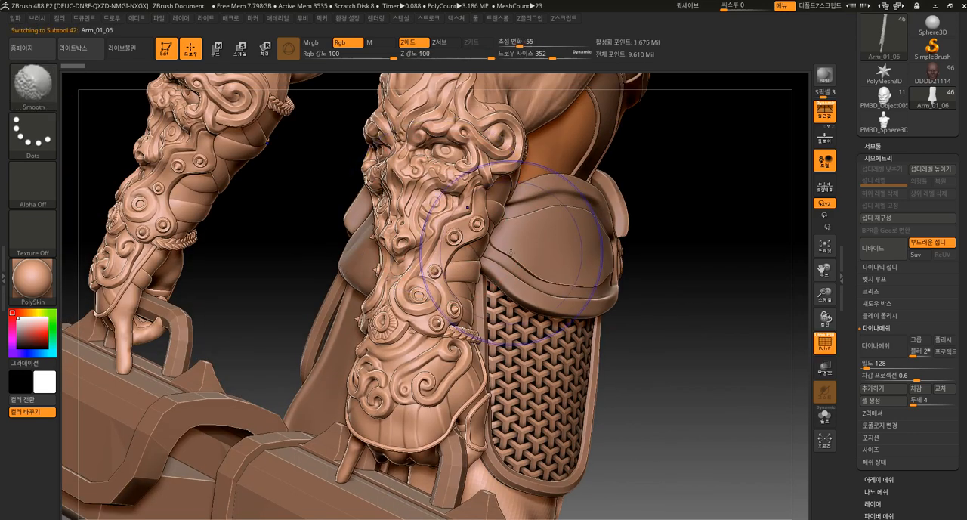
{"action": "key", "text": "shift+f"}
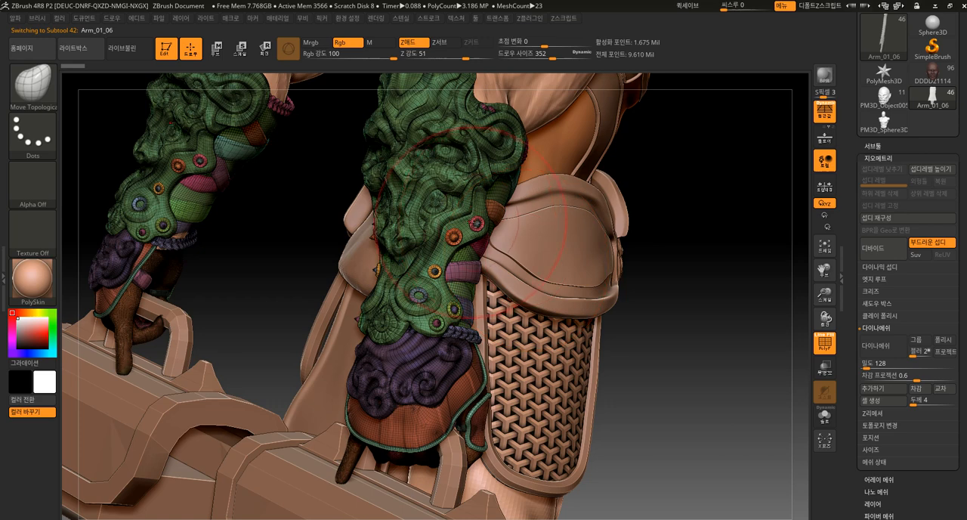
{"action": "left_click", "coordinate": [476, 223], "text": "ctrl+shift"}
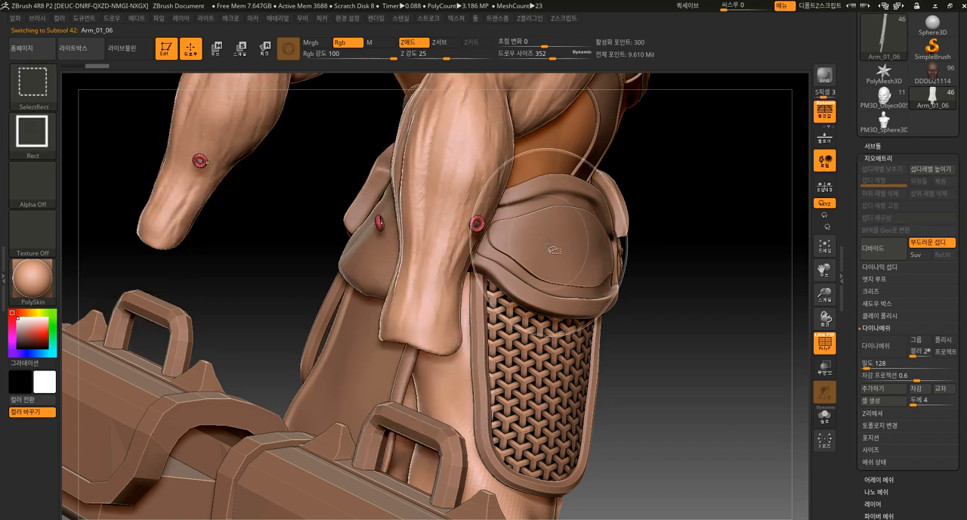
{"action": "left_click", "coordinate": [702, 263], "text": "ctrl+shift"}
{"action": "key", "text": "shift"}
{"action": "key", "text": "shift+f"}
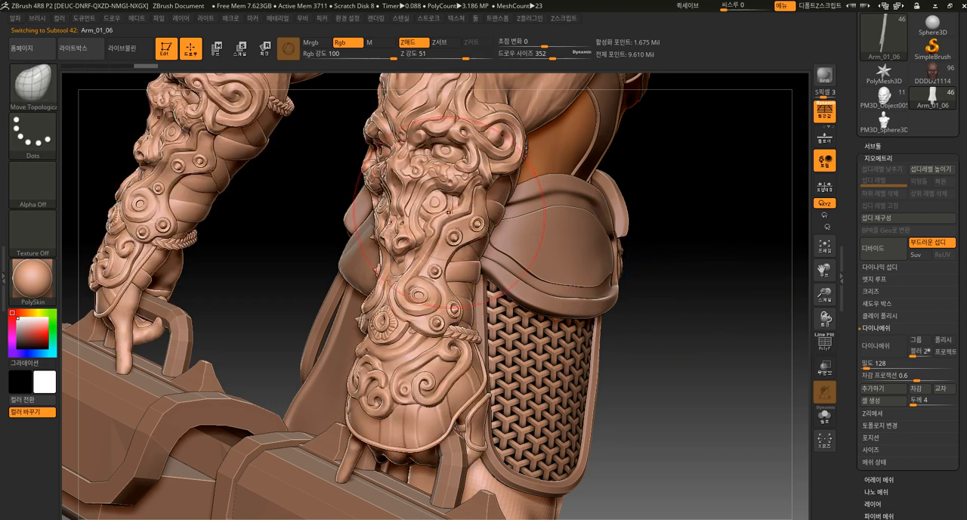
Examine the ornamented forearm guards and the figure's arm, torso and head from several angles
{"action": "mouse_move", "coordinate": [722, 317]}
{"action": "left_mouse_down"}
{"action": "mouse_move", "coordinate": [716, 287]}
{"action": "mouse_move", "coordinate": [696, 293]}
{"action": "mouse_move", "coordinate": [718, 292]}
{"action": "left_mouse_up"}
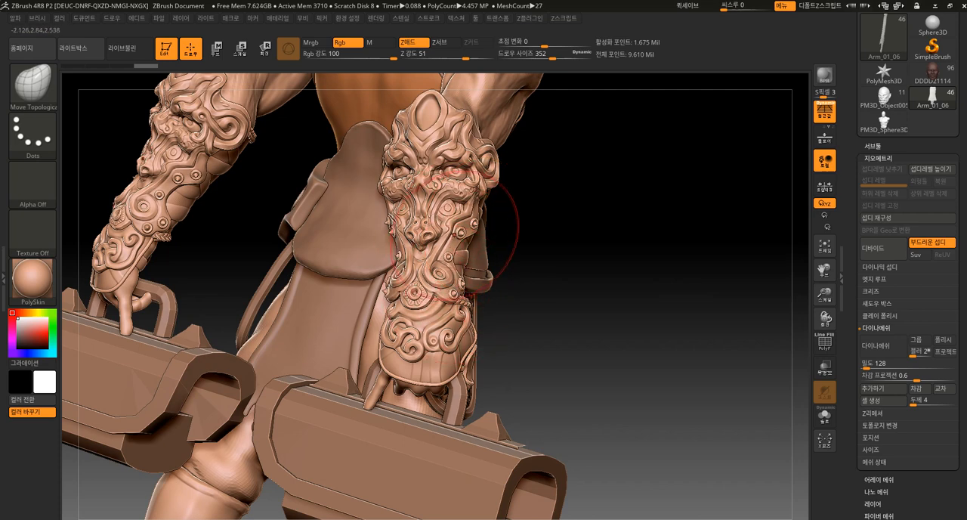
{"action": "mouse_move", "coordinate": [583, 280]}
{"action": "left_mouse_down"}
{"action": "mouse_move", "coordinate": [531, 283]}
{"action": "mouse_move", "coordinate": [479, 302]}
{"action": "left_mouse_up"}
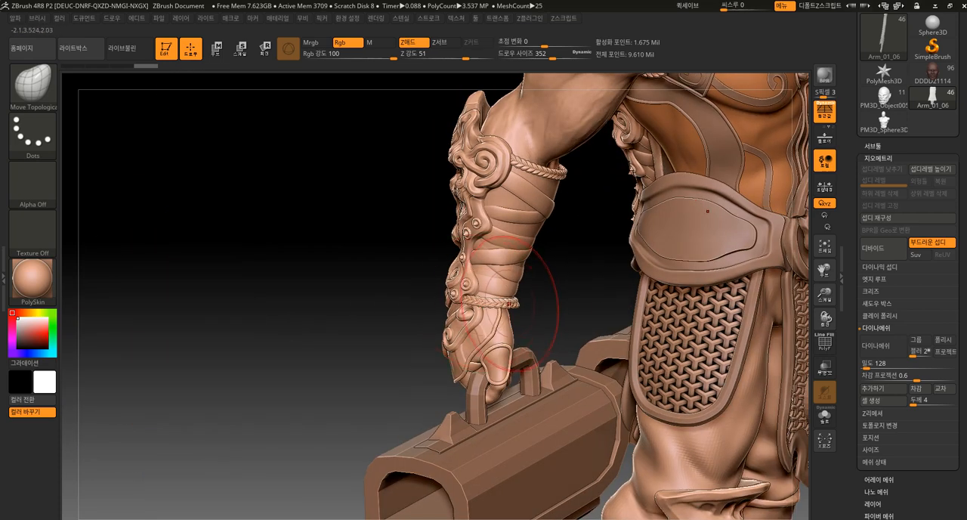
{"action": "left_click_drag", "start_coordinate": [559, 304], "coordinate": [556, 270]}
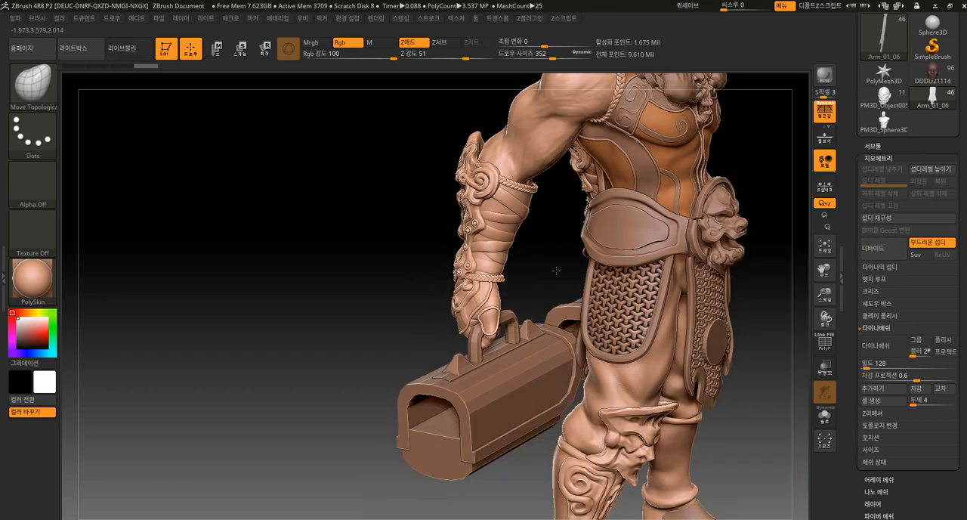
{"action": "left_click_drag", "start_coordinate": [733, 172], "coordinate": [513, 287]}
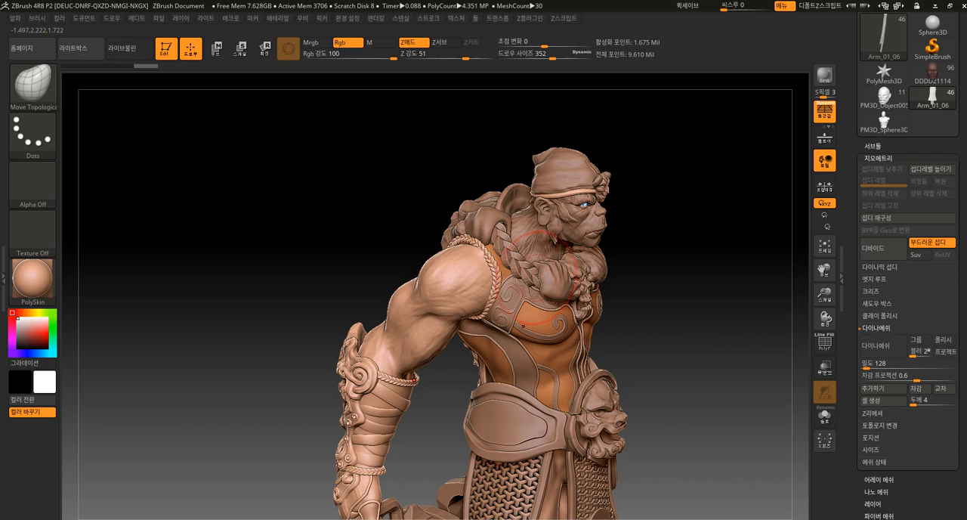
{"action": "left_click_drag", "start_coordinate": [674, 348], "coordinate": [506, 313]}
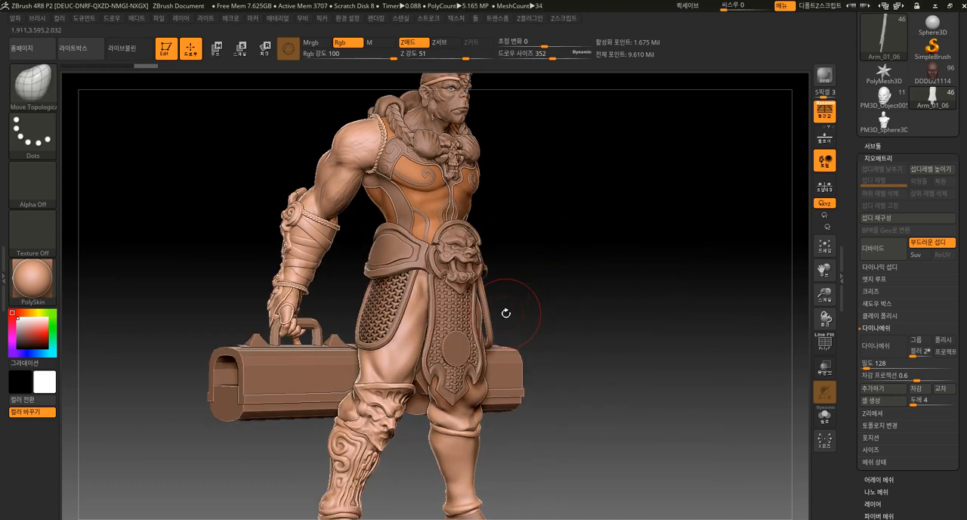
Switch to the DDDD21114 armored character and select the scale armor subtool on its chest
{"action": "left_click", "coordinate": [922, 72]}
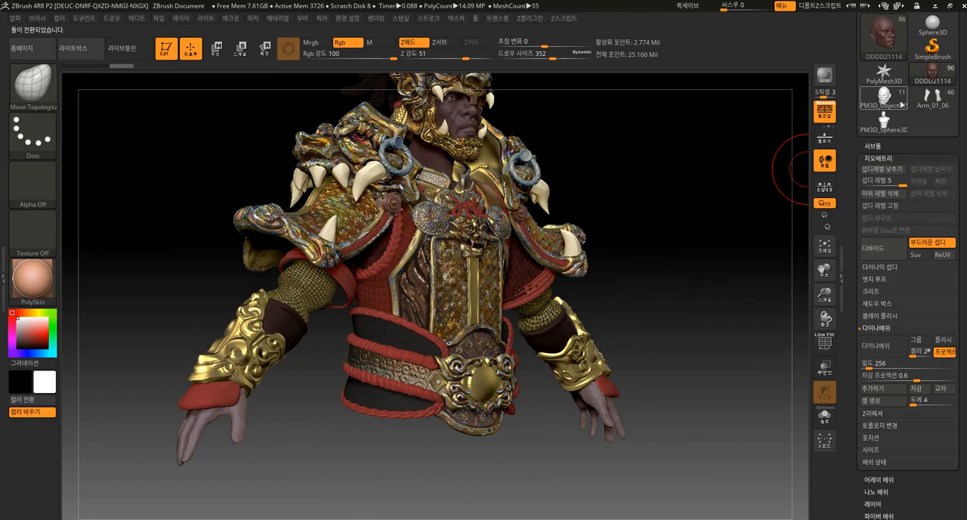
{"action": "left_click_drag", "start_coordinate": [707, 227], "coordinate": [679, 259]}
{"action": "left_click_drag", "start_coordinate": [716, 207], "coordinate": [722, 241], "text": "alt"}
{"action": "left_click", "coordinate": [422, 400], "text": "alt"}
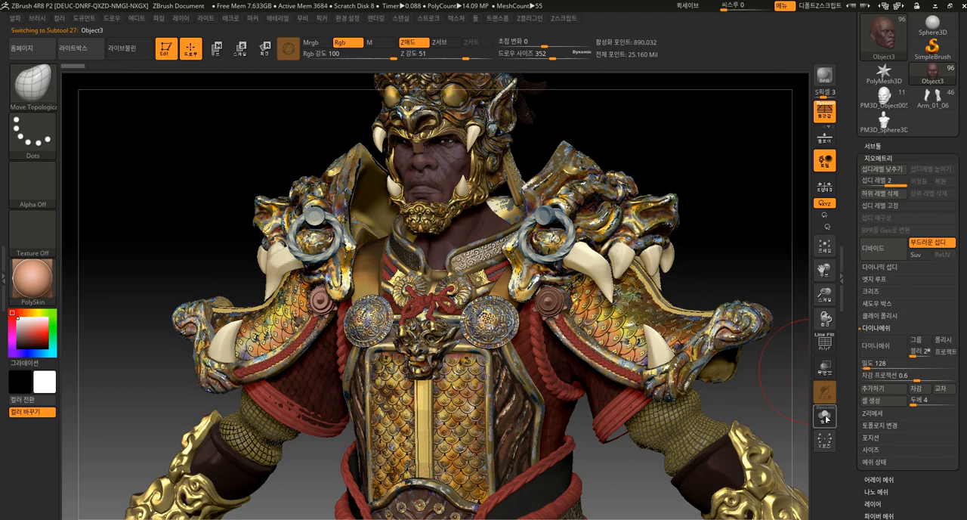
Isolate the chest scales with Solo mode, inspect their arrangement, then show the whole character again
{"action": "left_click", "coordinate": [824, 416]}
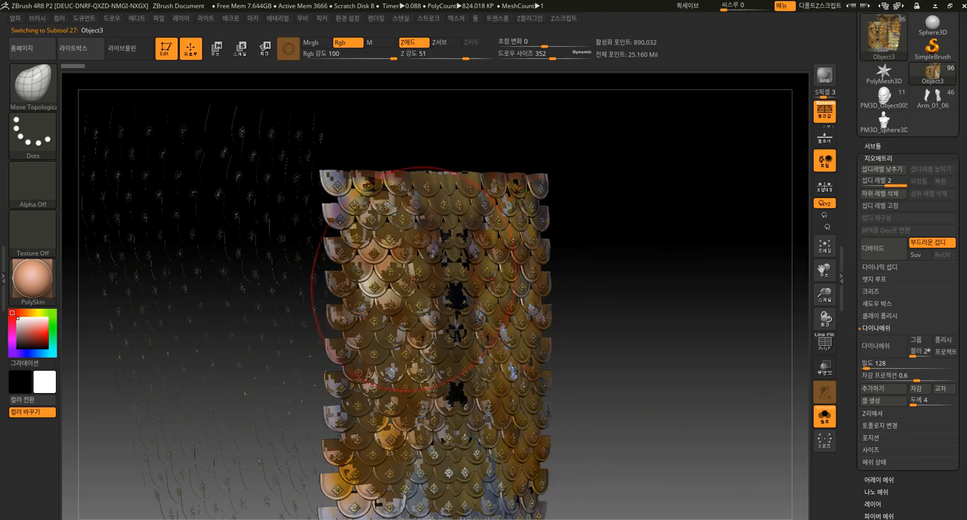
{"action": "left_click_drag", "start_coordinate": [574, 289], "coordinate": [592, 298]}
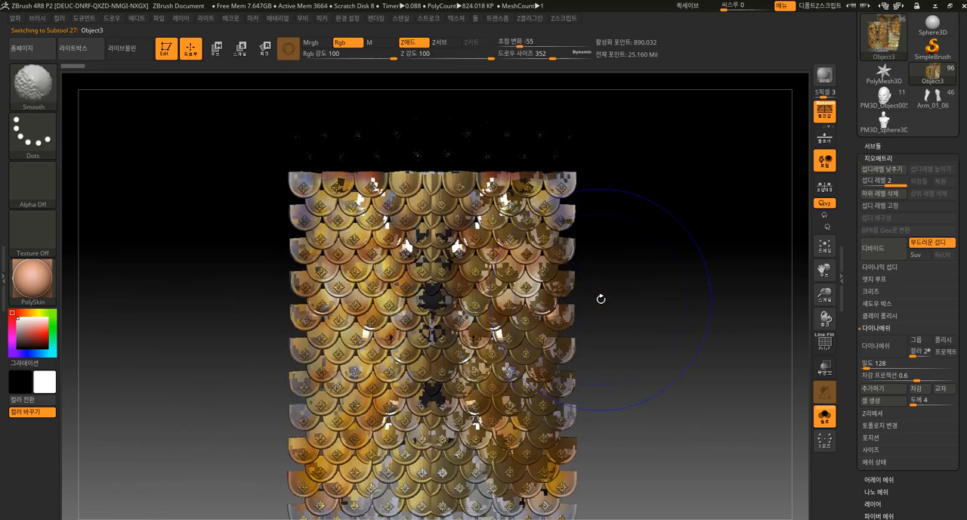
{"action": "left_click", "coordinate": [824, 416]}
{"action": "left_click_drag", "start_coordinate": [732, 423], "coordinate": [713, 386], "text": "alt"}
Examine the character's chest plate, rope-trimmed belt, buckle and shoulder armor up close, then view the whole upper body
{"action": "left_click_drag", "start_coordinate": [687, 312], "coordinate": [578, 249], "text": "alt"}
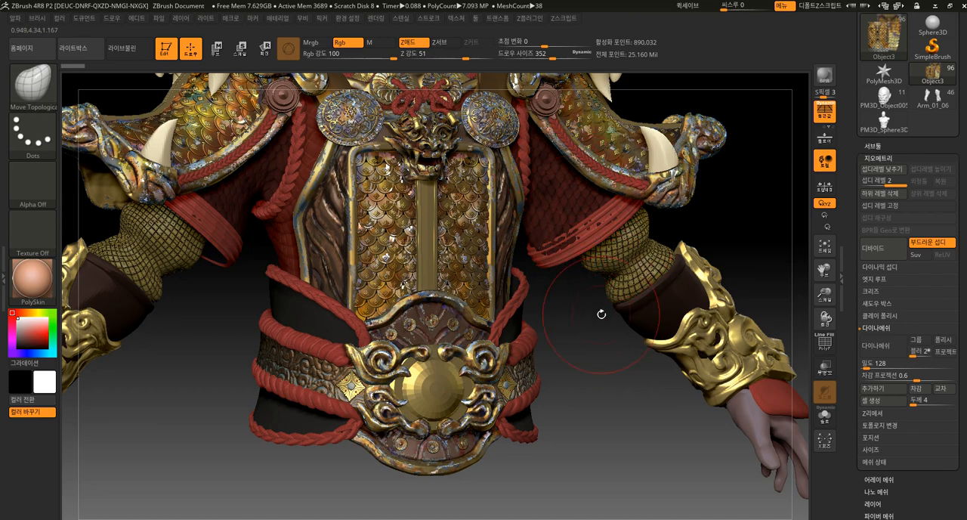
{"action": "left_click_drag", "start_coordinate": [602, 375], "coordinate": [642, 450], "text": "alt"}
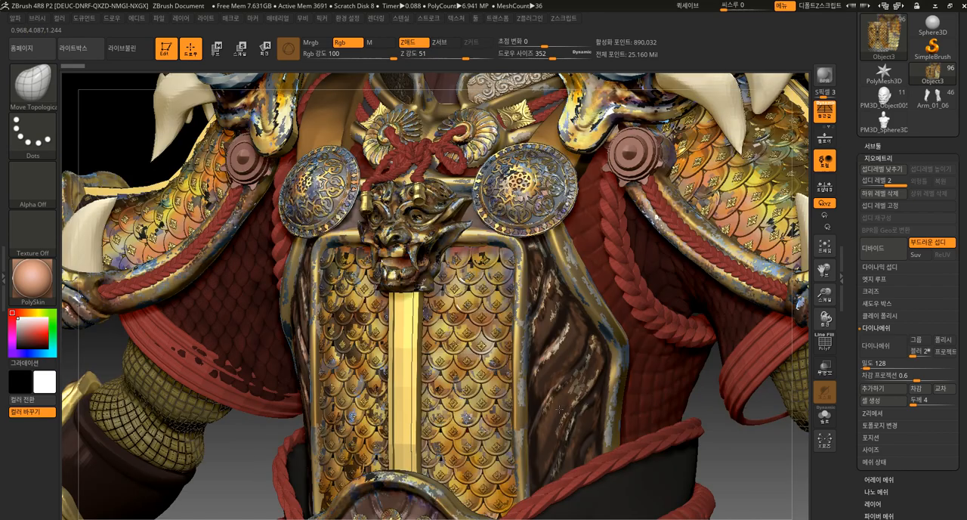
{"action": "left_click_drag", "start_coordinate": [725, 456], "coordinate": [695, 454]}
{"action": "mouse_move", "coordinate": [757, 329]}
{"action": "left_mouse_down", "text": "alt"}
{"action": "mouse_move", "coordinate": [737, 230]}
{"action": "mouse_move", "coordinate": [714, 188]}
{"action": "mouse_move", "coordinate": [654, 281]}
{"action": "left_mouse_up", "text": "alt"}
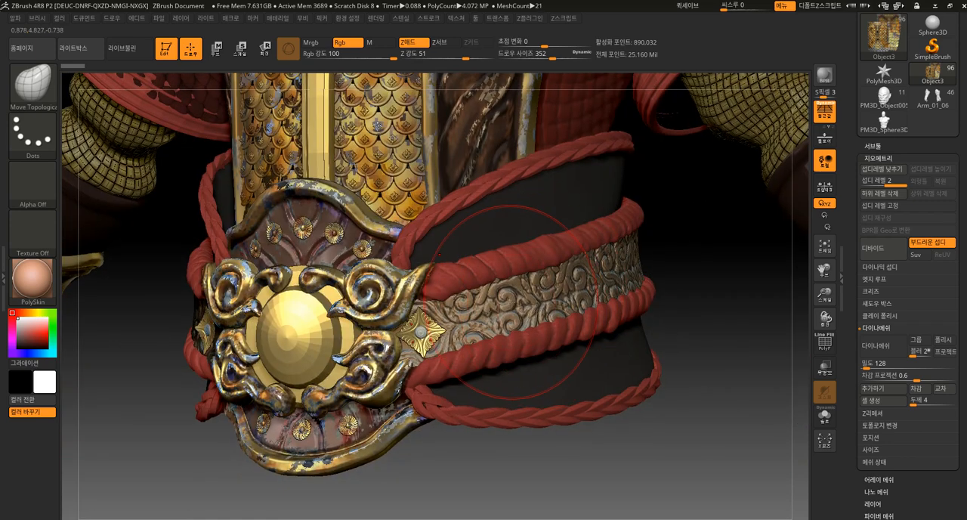
{"action": "key", "text": "bracketleft"}
{"action": "mouse_move", "coordinate": [542, 453]}
{"action": "left_mouse_down"}
{"action": "mouse_move", "coordinate": [536, 438]}
{"action": "mouse_move", "coordinate": [598, 287]}
{"action": "mouse_move", "coordinate": [608, 346]}
{"action": "left_mouse_up"}
{"action": "left_click_drag", "start_coordinate": [583, 148], "coordinate": [599, 342], "text": "alt"}
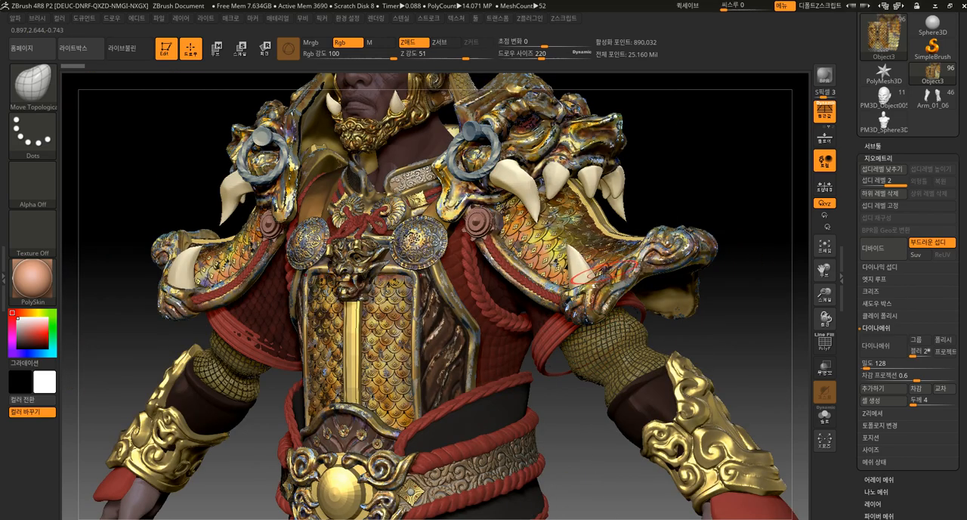
{"action": "left_click_drag", "start_coordinate": [706, 190], "coordinate": [660, 308]}
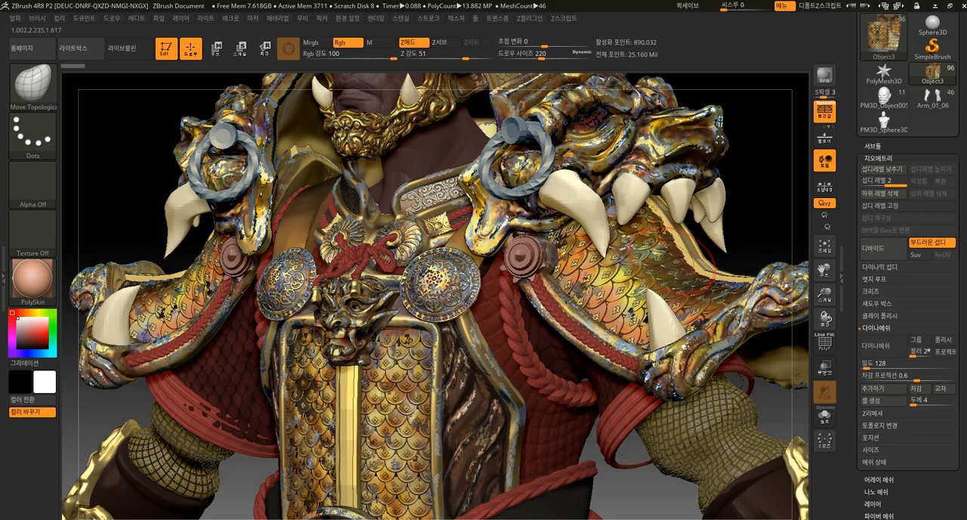
{"action": "key", "text": "f"}
{"action": "left_click_drag", "start_coordinate": [682, 168], "coordinate": [567, 194], "text": "alt"}
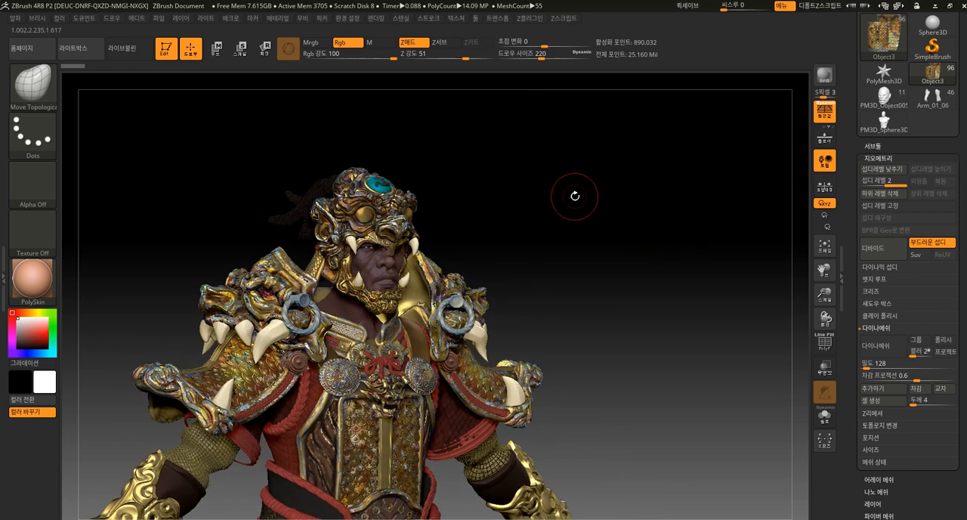
Select the beast-shaped helmet, isolate it with Solo mode and examine its sculpted ornament from the side and front
{"action": "left_click", "coordinate": [483, 231], "text": "alt"}
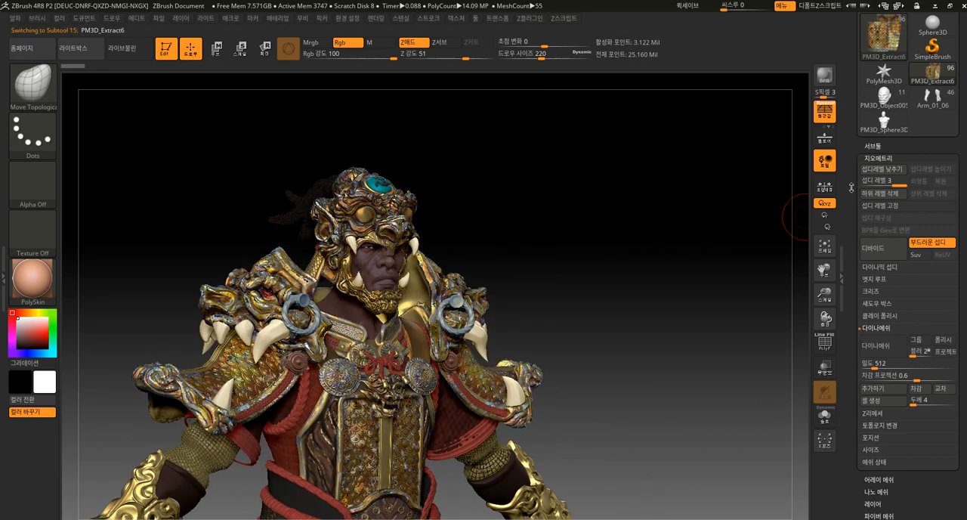
{"action": "left_click", "coordinate": [825, 415]}
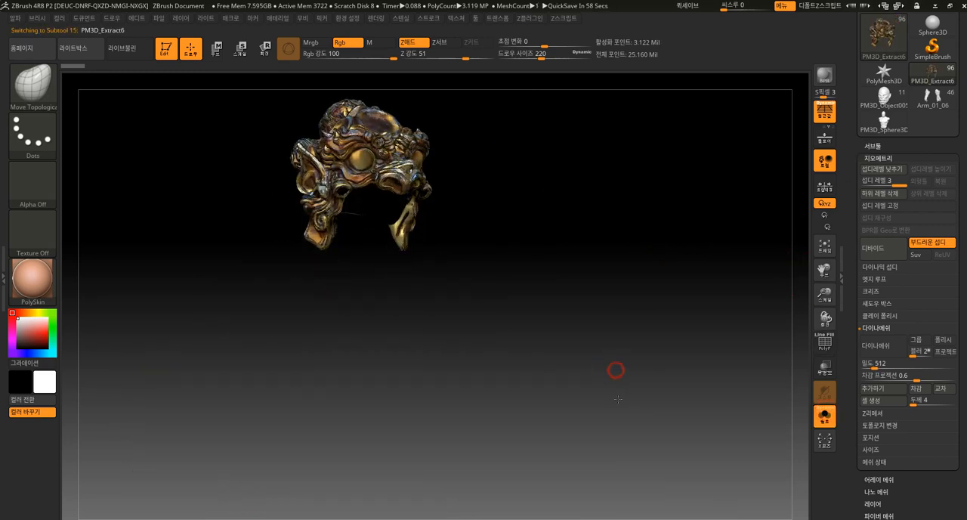
{"action": "left_click_drag", "start_coordinate": [699, 381], "coordinate": [529, 283]}
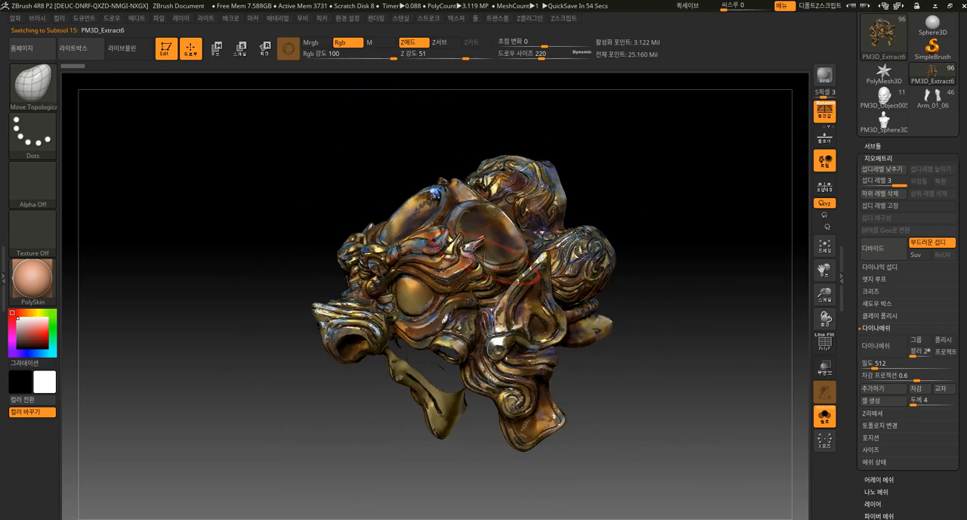
{"action": "left_click_drag", "start_coordinate": [707, 237], "coordinate": [756, 226]}
{"action": "left_click_drag", "start_coordinate": [697, 265], "coordinate": [656, 296]}
{"action": "left_click_drag", "start_coordinate": [712, 275], "coordinate": [715, 269]}
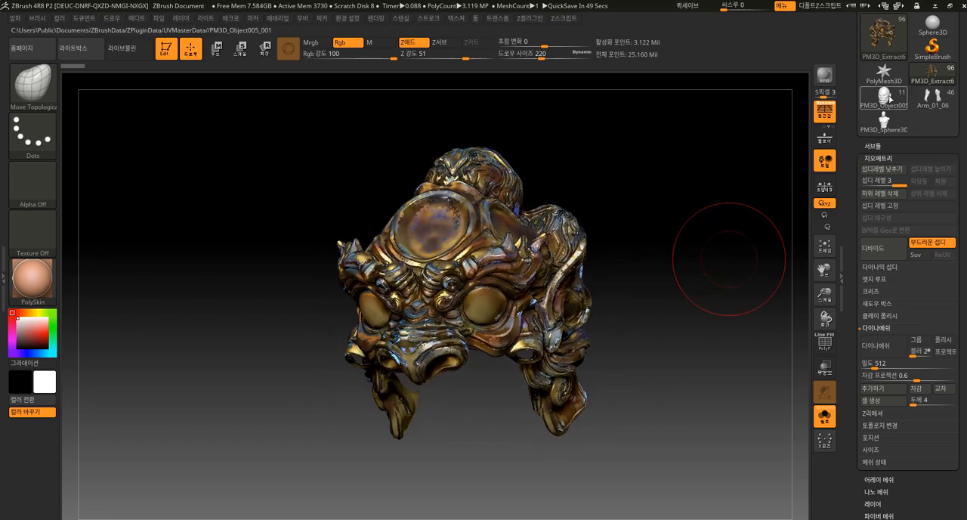
Switch to the green ogre head model, frame it in the view and examine its face from several angles
{"action": "left_click", "coordinate": [883, 97]}
{"action": "left_click_drag", "start_coordinate": [684, 361], "coordinate": [650, 338]}
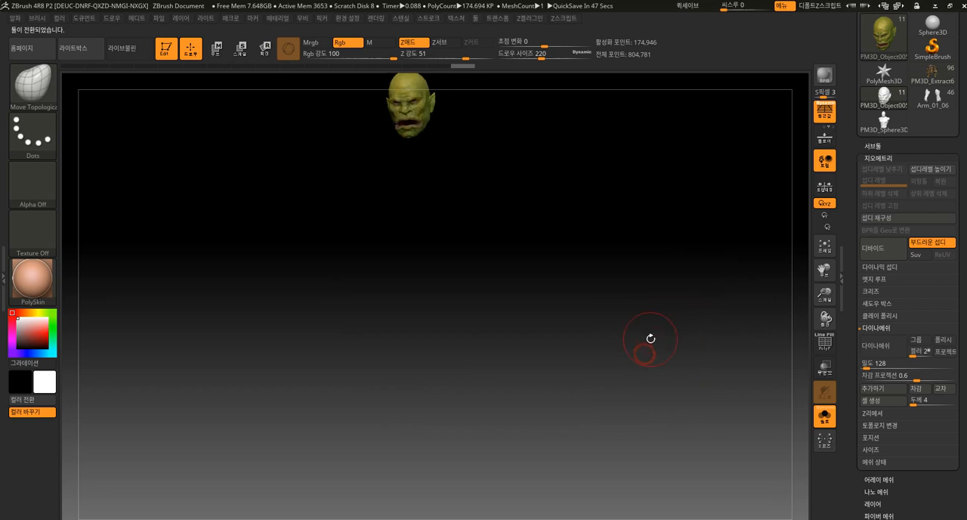
{"action": "key", "text": "f"}
{"action": "left_click_drag", "start_coordinate": [671, 377], "coordinate": [606, 364], "text": "shift"}
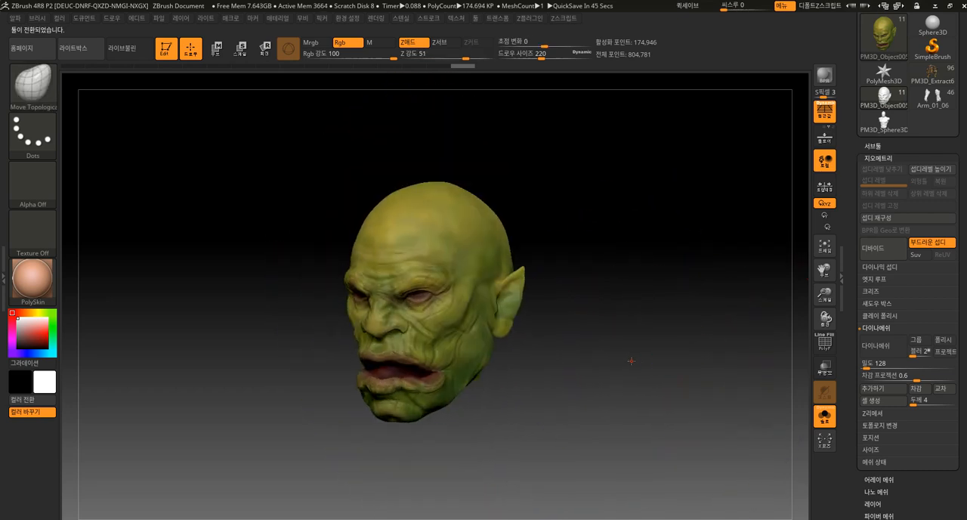
{"action": "key", "text": "f"}
{"action": "left_click_drag", "start_coordinate": [752, 446], "coordinate": [741, 356], "text": "alt"}
{"action": "left_click_drag", "start_coordinate": [728, 400], "coordinate": [774, 409]}
Open the ogre head's texture map settings and toggle its texture off and back on to compare
{"action": "left_click_drag", "start_coordinate": [935, 494], "coordinate": [923, 408]}
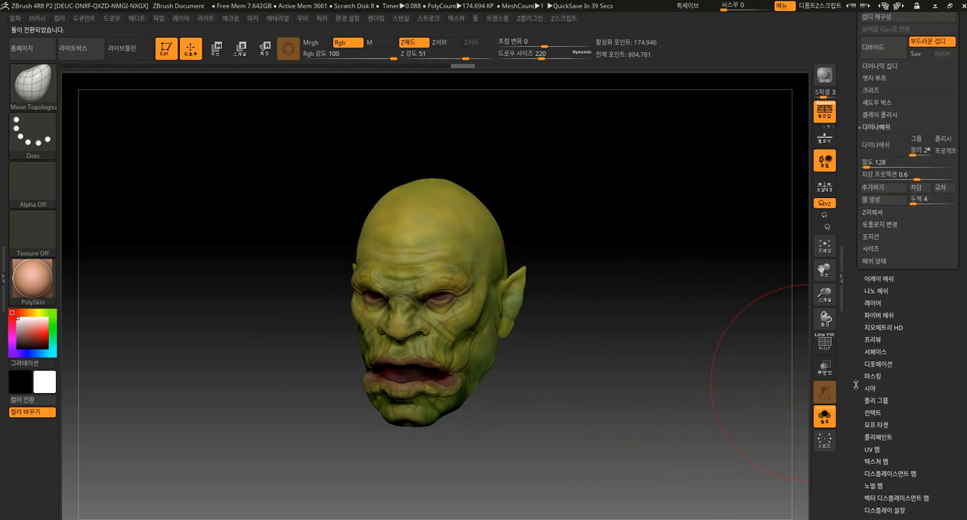
{"action": "left_click_drag", "start_coordinate": [909, 458], "coordinate": [906, 447]}
{"action": "left_click", "coordinate": [885, 450]}
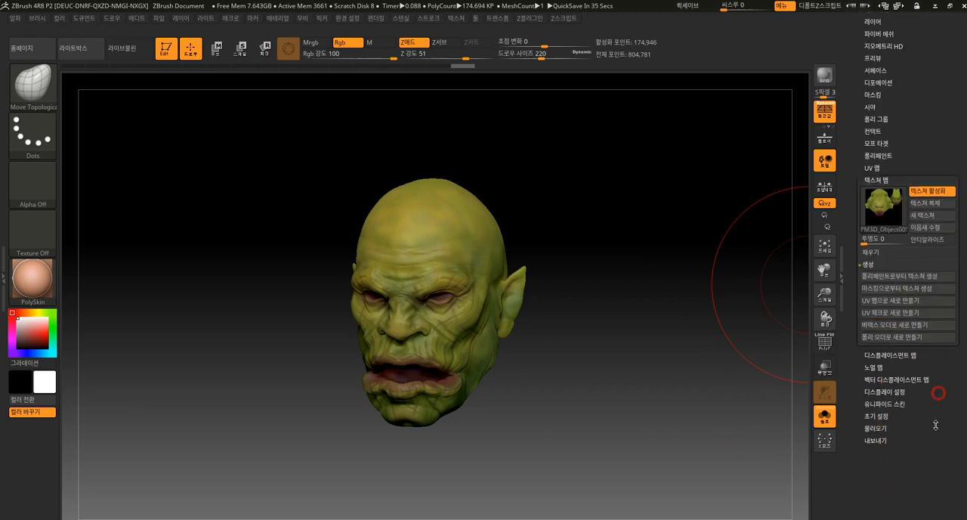
{"action": "left_click", "coordinate": [931, 193]}
{"action": "left_click", "coordinate": [932, 193]}
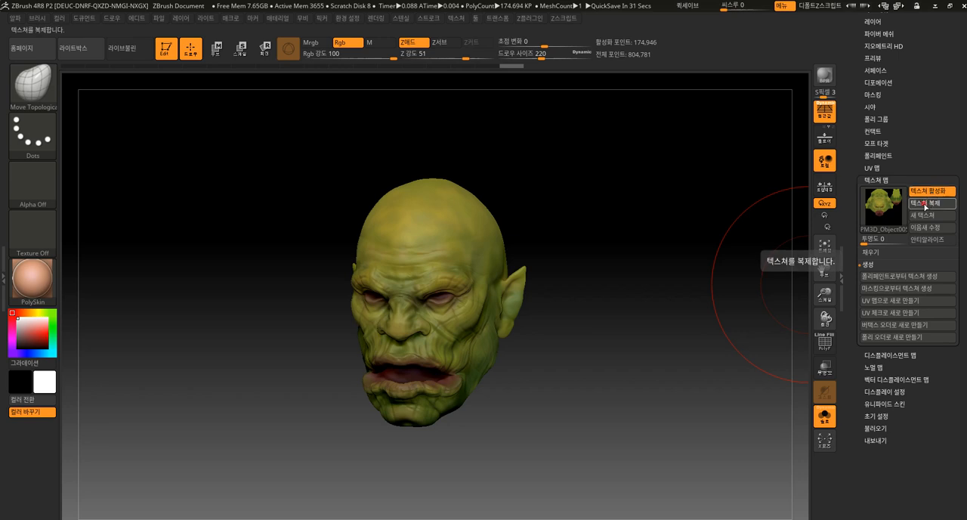
Clone the ogre head's texture map and open the image export for the cloned texture
{"action": "left_click", "coordinate": [925, 206]}
{"action": "left_click", "coordinate": [50, 241]}
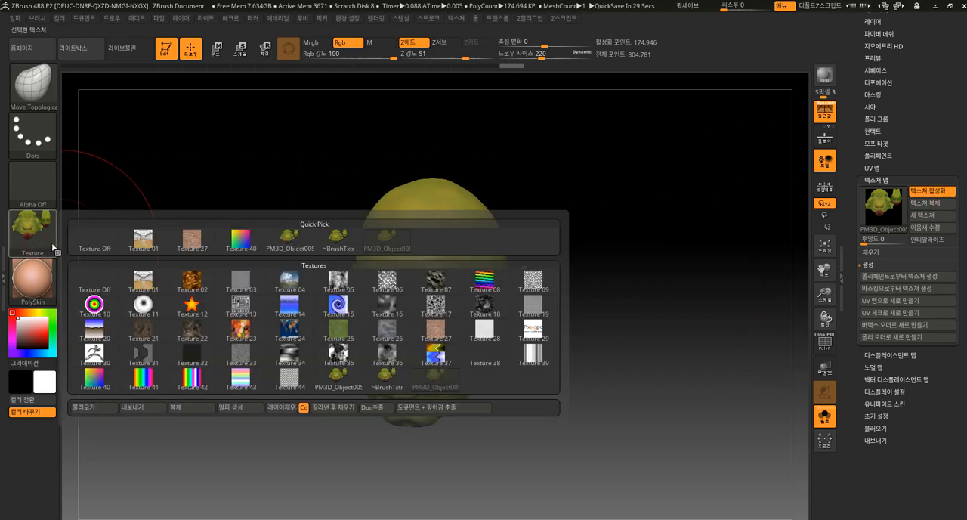
{"action": "left_click", "coordinate": [143, 407]}
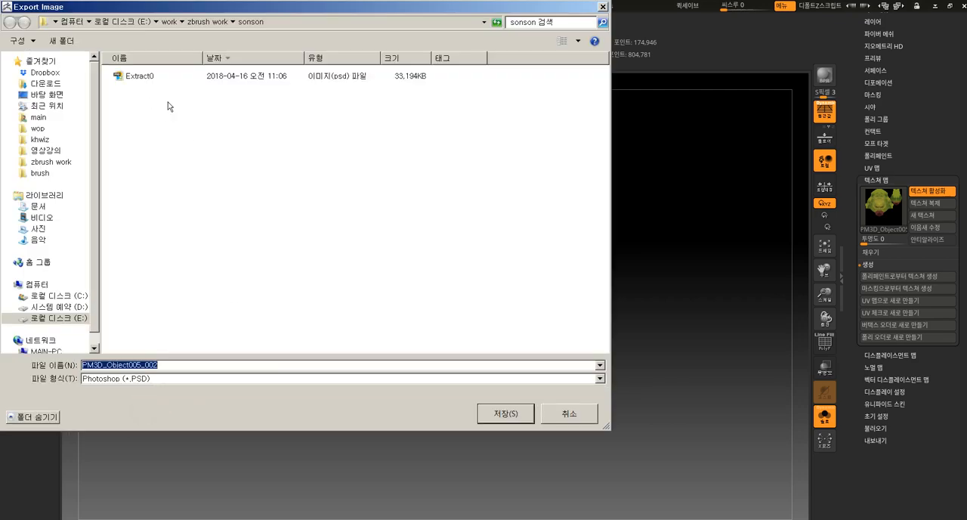
Switch to Photoshop, float PM3D_Object005_001.PSD in its own enlarged window and examine the unwrapped head texture at 50% zoom
{"action": "key", "text": "alt+Tab"}
{"action": "key", "text": "alt+Tab"}
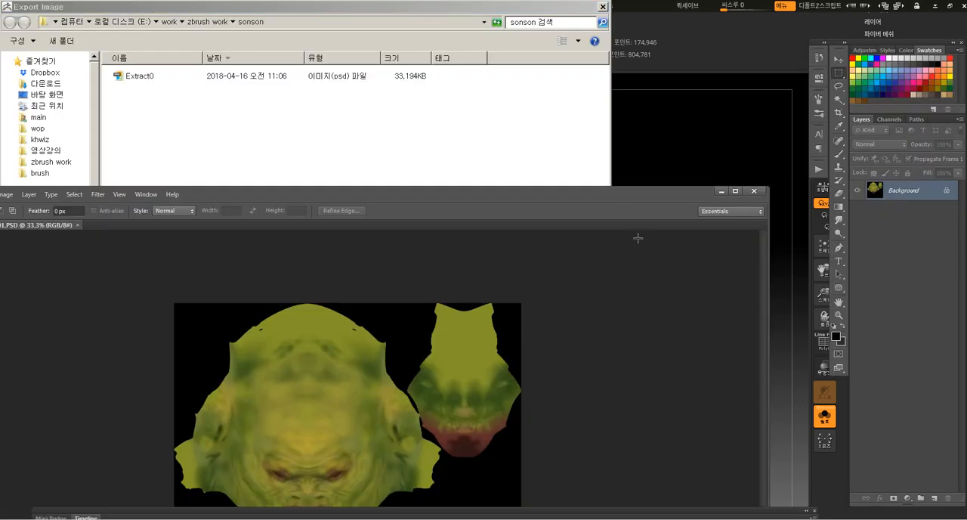
{"action": "left_click_drag", "start_coordinate": [629, 200], "coordinate": [749, 52]}
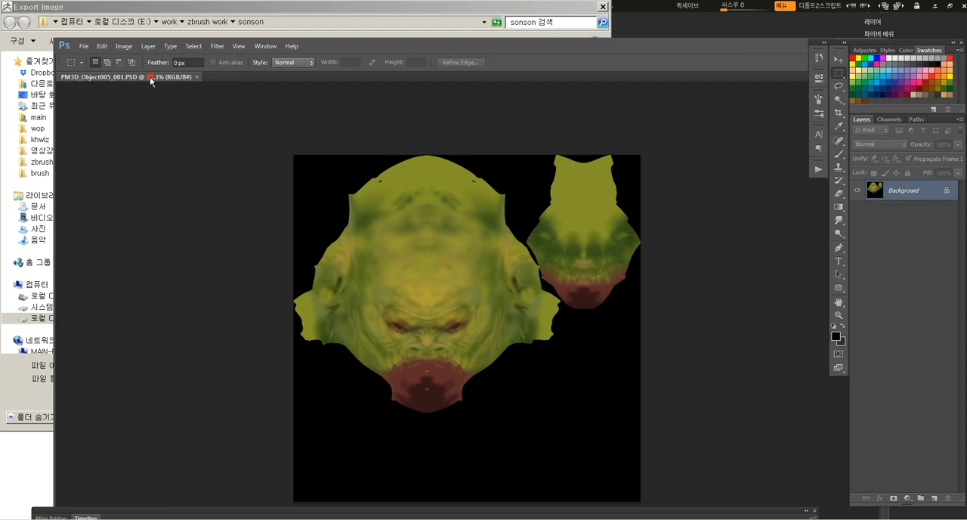
{"action": "left_click_drag", "start_coordinate": [151, 78], "coordinate": [151, 88]}
{"action": "key", "text": "z"}
{"action": "left_click", "coordinate": [271, 224]}
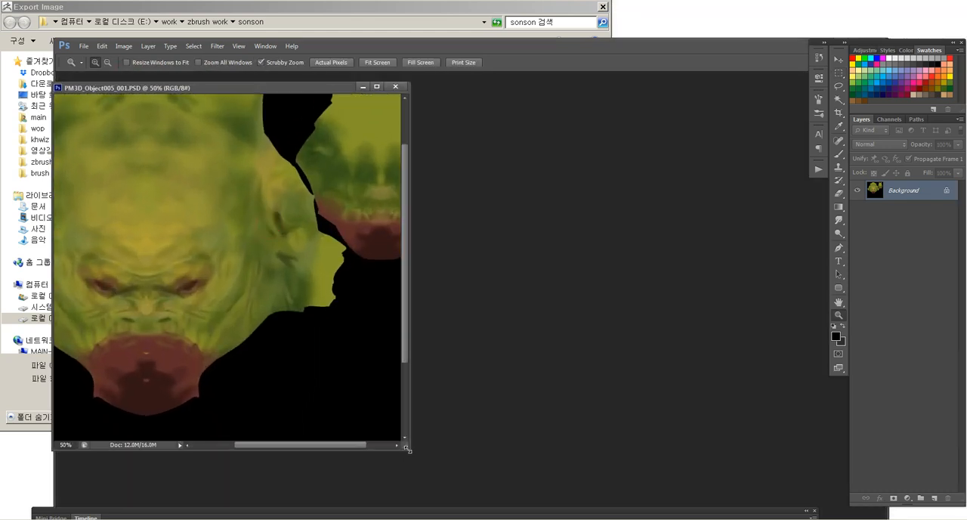
{"action": "left_click_drag", "start_coordinate": [408, 451], "coordinate": [716, 506]}
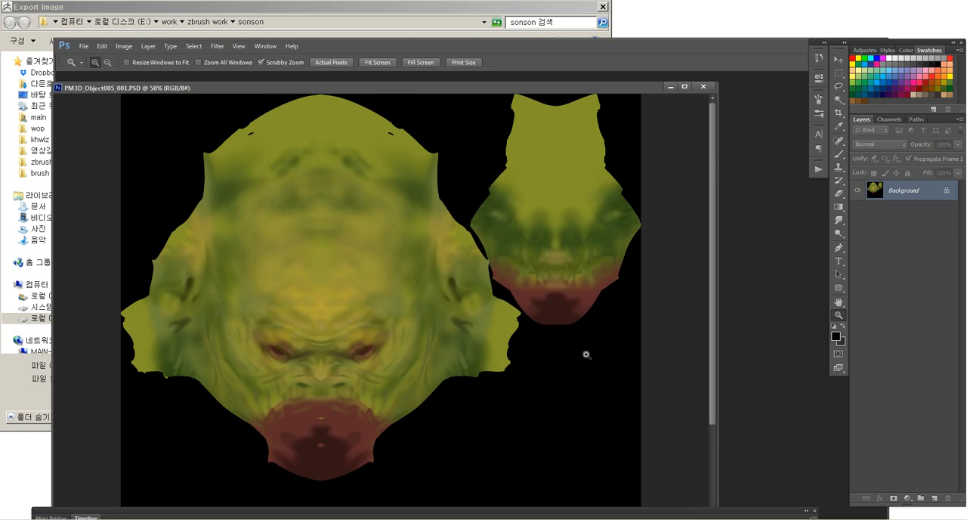
Return to ZBrush, cancel the texture image export and inspect the textured ogre head up close
{"action": "key", "text": "alt+Tab"}
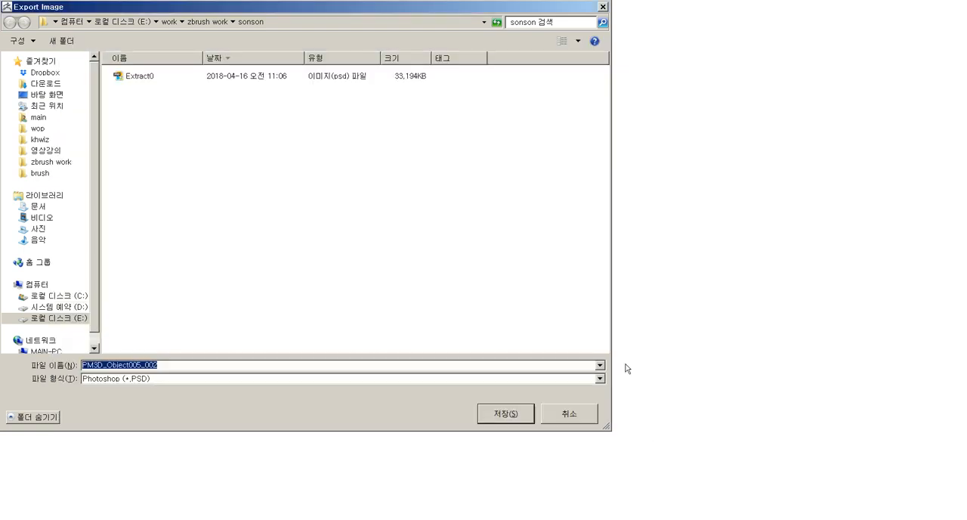
{"action": "left_click", "coordinate": [567, 414]}
{"action": "mouse_move", "coordinate": [579, 401]}
{"action": "left_mouse_down"}
{"action": "mouse_move", "coordinate": [585, 366]}
{"action": "mouse_move", "coordinate": [605, 378]}
{"action": "mouse_move", "coordinate": [528, 333]}
{"action": "mouse_move", "coordinate": [504, 248]}
{"action": "left_mouse_up"}
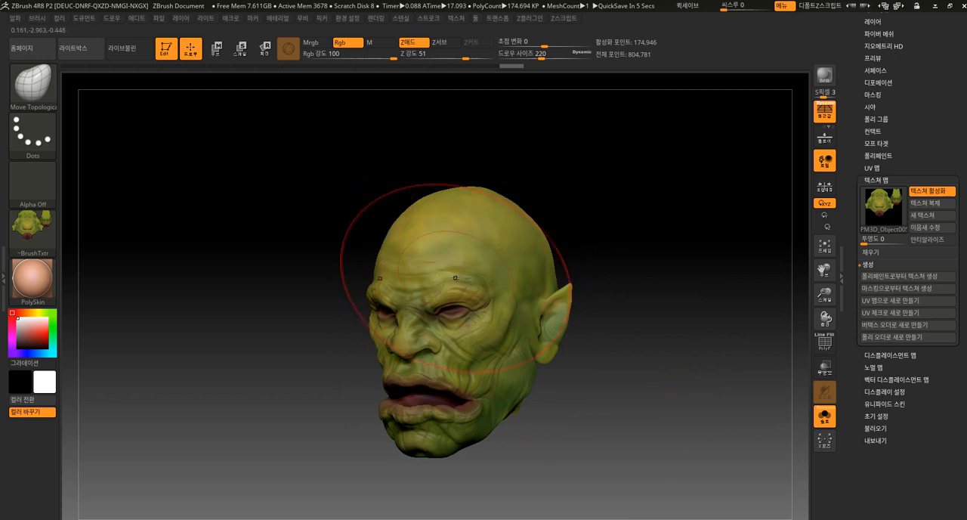
{"action": "left_click_drag", "start_coordinate": [601, 219], "coordinate": [643, 268]}
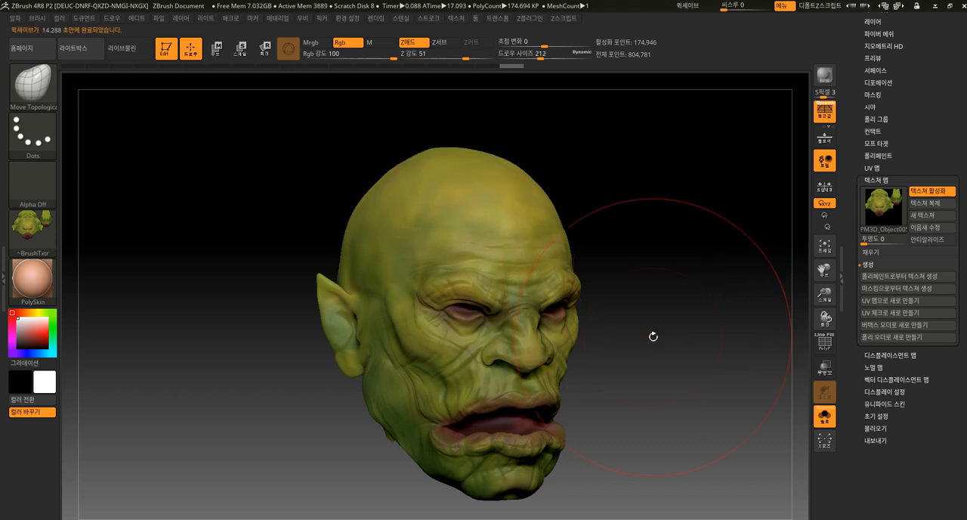
Reduce the brush draw size to 52 and review the whole ogre head from the side and front
{"action": "key", "text": "bracketleft"}
{"action": "key", "text": "bracketleft"}
{"action": "key", "text": "bracketleft"}
{"action": "key", "text": "bracketleft"}
{"action": "key", "text": "bracketleft"}
{"action": "key", "text": "bracketleft"}
{"action": "key", "text": "bracketleft"}
{"action": "key", "text": "bracketleft"}
{"action": "key", "text": "bracketleft"}
{"action": "key", "text": "bracketleft"}
{"action": "key", "text": "bracketleft"}
{"action": "key", "text": "bracketleft"}
{"action": "key", "text": "bracketleft"}
{"action": "key", "text": "bracketleft"}
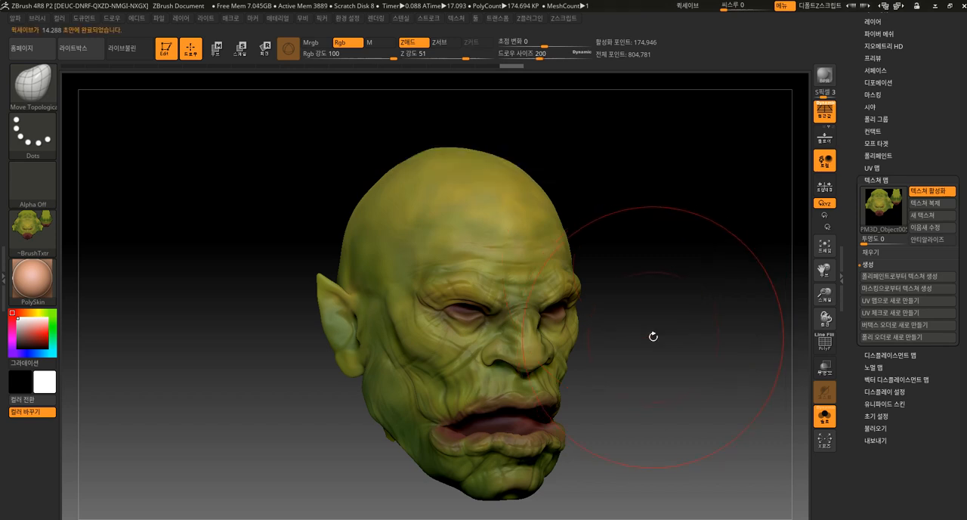
{"action": "key", "text": "bracketleft"}
{"action": "key", "text": "bracketleft"}
{"action": "key", "text": "bracketleft"}
{"action": "mouse_move", "coordinate": [639, 402]}
{"action": "left_mouse_down"}
{"action": "mouse_move", "coordinate": [639, 423]}
{"action": "mouse_move", "coordinate": [642, 415]}
{"action": "mouse_move", "coordinate": [618, 437]}
{"action": "mouse_move", "coordinate": [630, 385]}
{"action": "mouse_move", "coordinate": [581, 426]}
{"action": "left_mouse_up"}
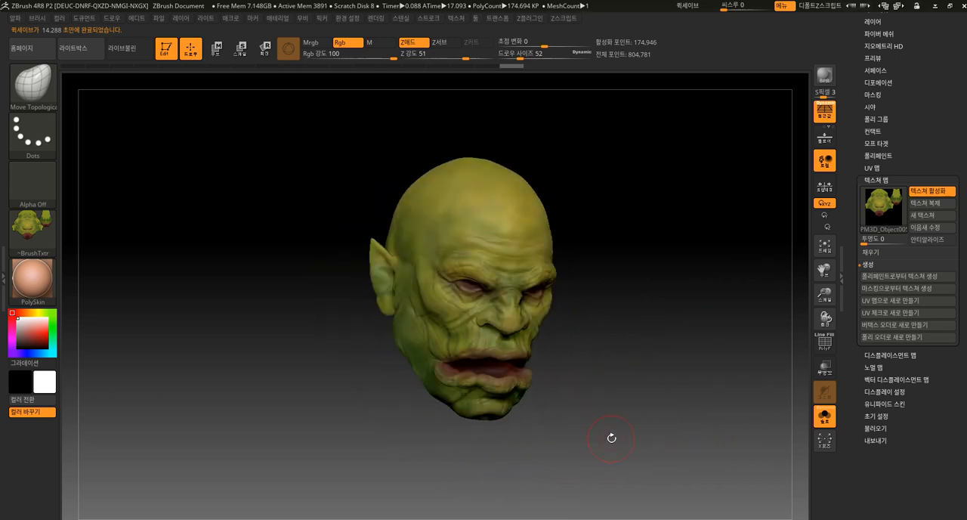
{"action": "left_click_drag", "start_coordinate": [619, 455], "coordinate": [627, 396]}
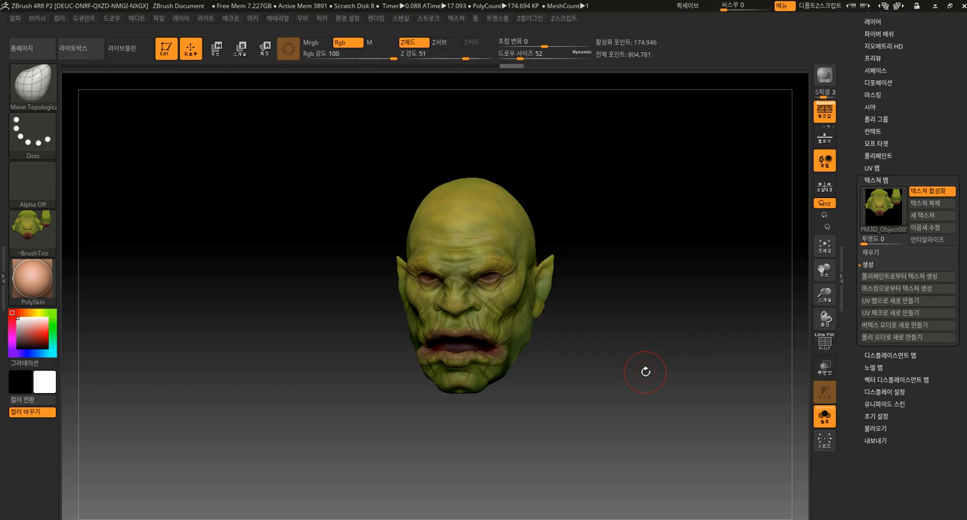
{"action": "mouse_move", "coordinate": [644, 371]}
{"action": "left_mouse_down"}
{"action": "mouse_move", "coordinate": [630, 352]}
{"action": "mouse_move", "coordinate": [622, 383]}
{"action": "mouse_move", "coordinate": [632, 376]}
{"action": "left_mouse_up"}
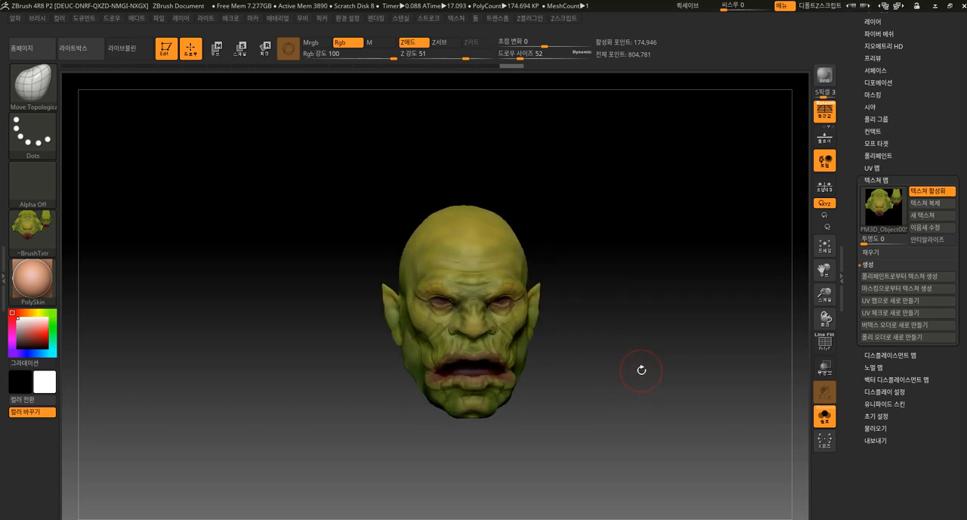